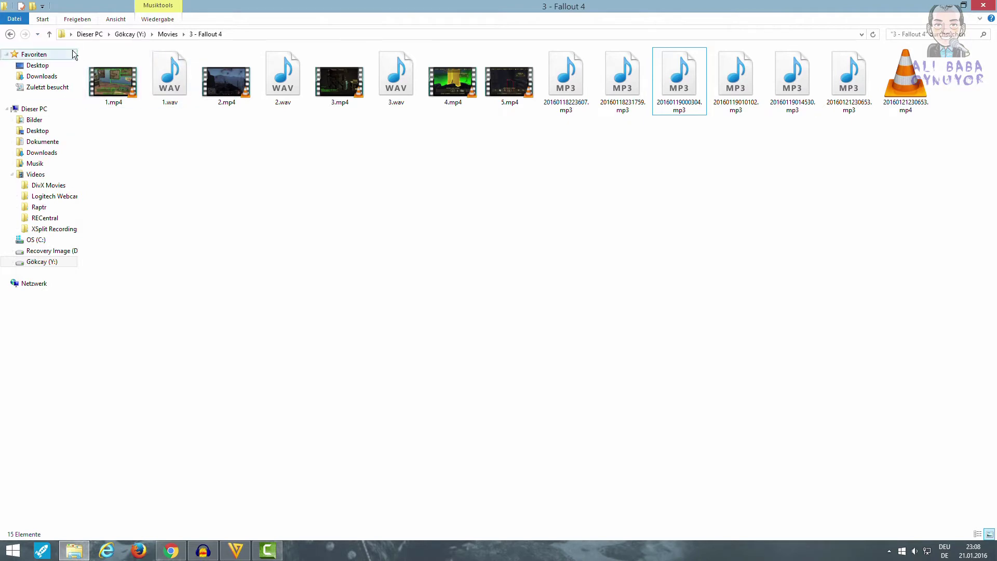
Open the 3 - Fallout 4 folder inside Movies and look over its video and audio recordings.
click(49, 33)
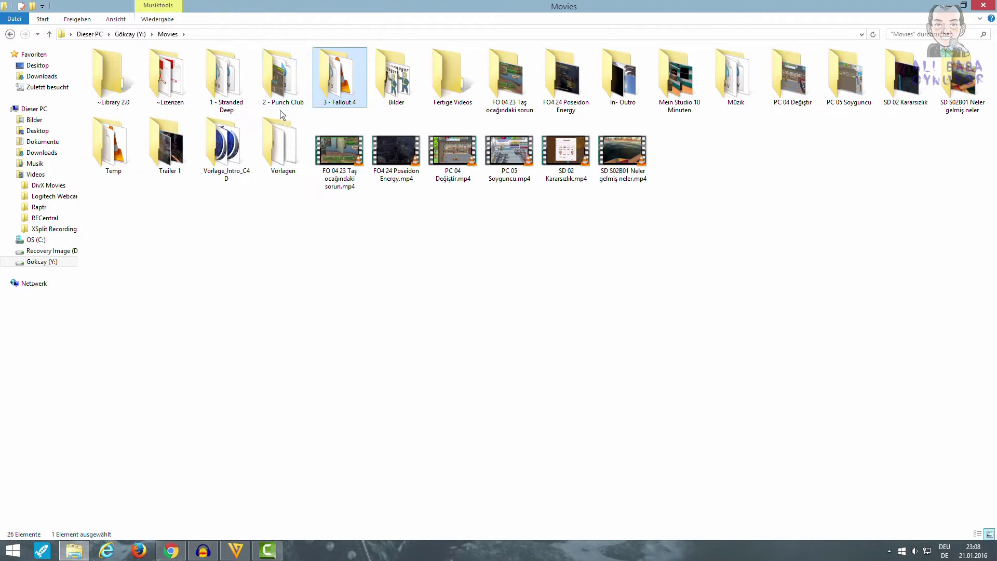
double_click(319, 77)
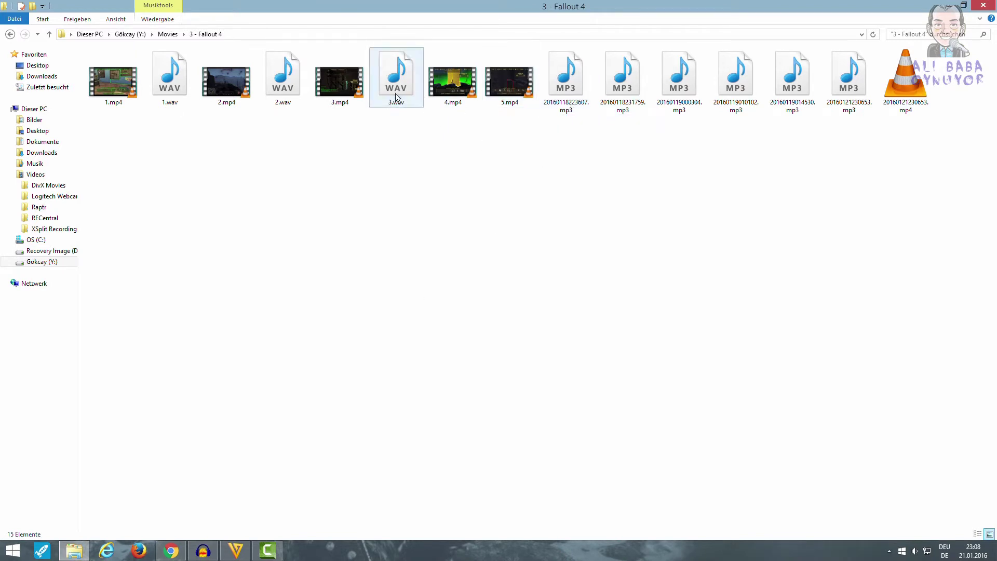
mouse_move(395, 93)
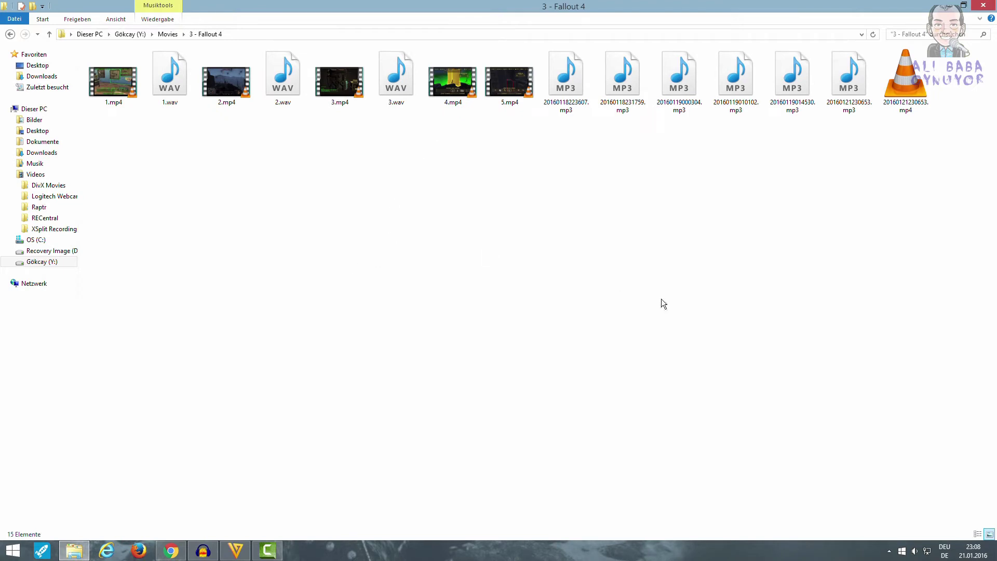
mouse_move(509, 92)
mouse_move(736, 104)
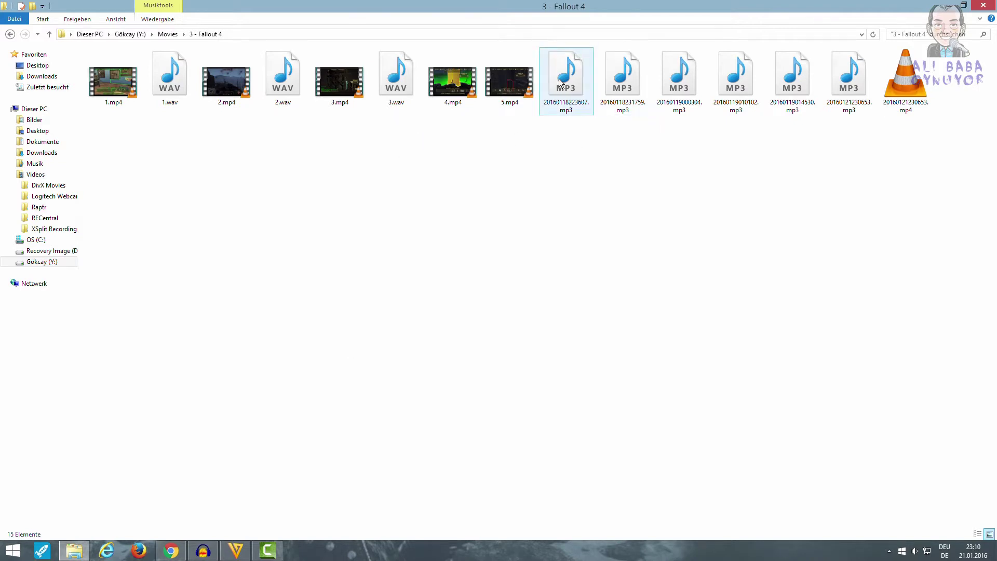
Import 20160119010102.mp3 from the 3 - Fallout 4 folder into Audacity.
click(737, 77)
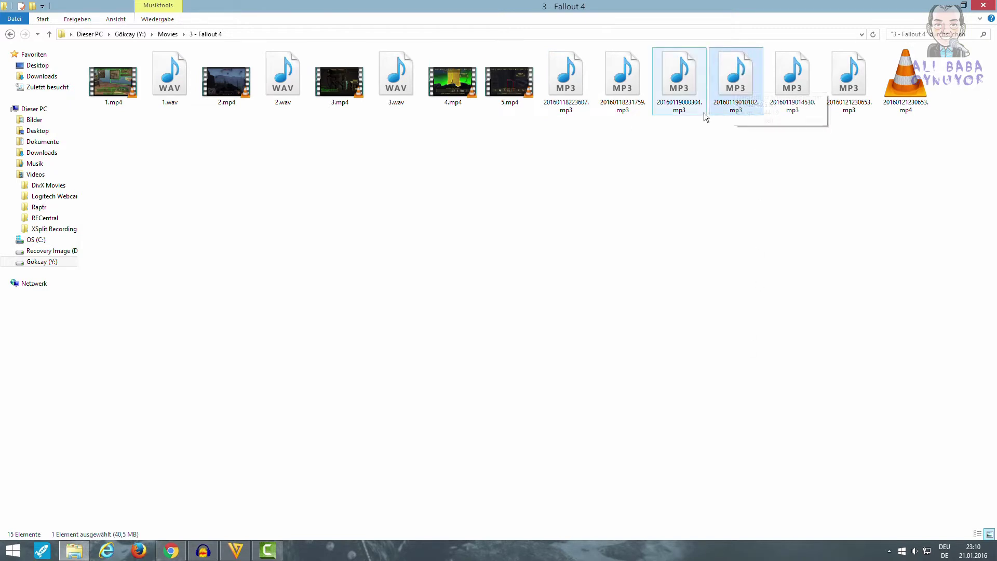
mouse_move(170, 551)
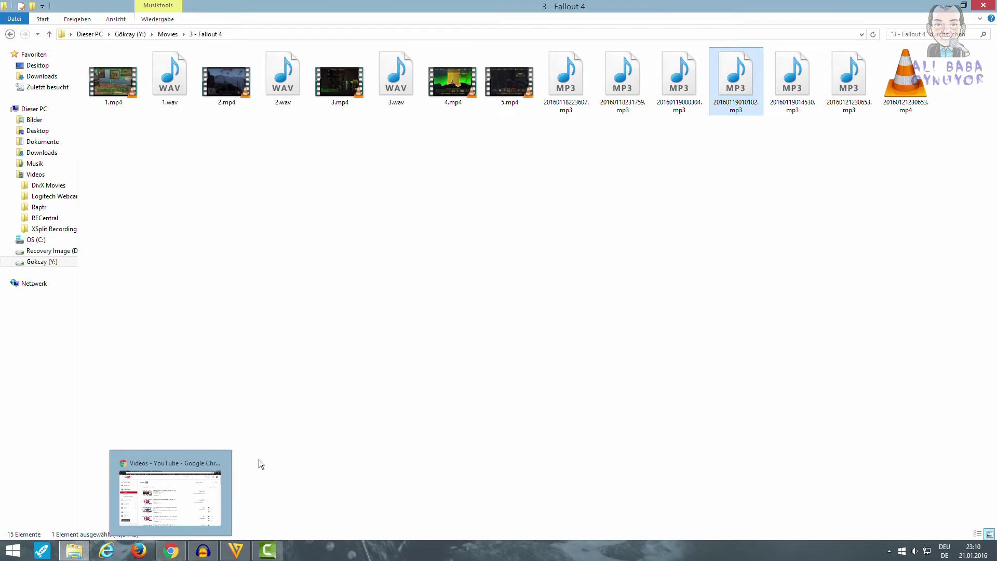
click(205, 552)
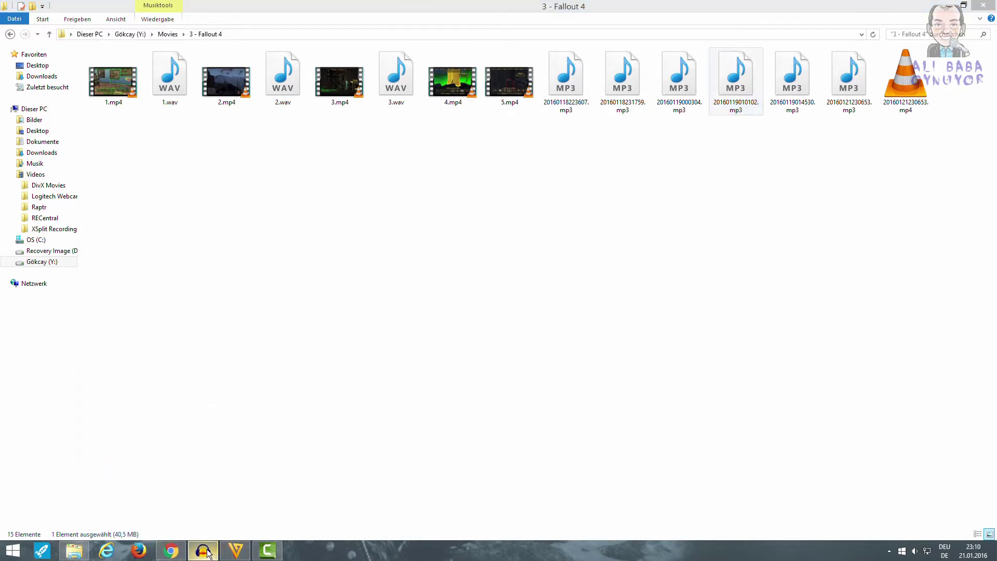
click(83, 557)
drag(735, 78, 381, 374)
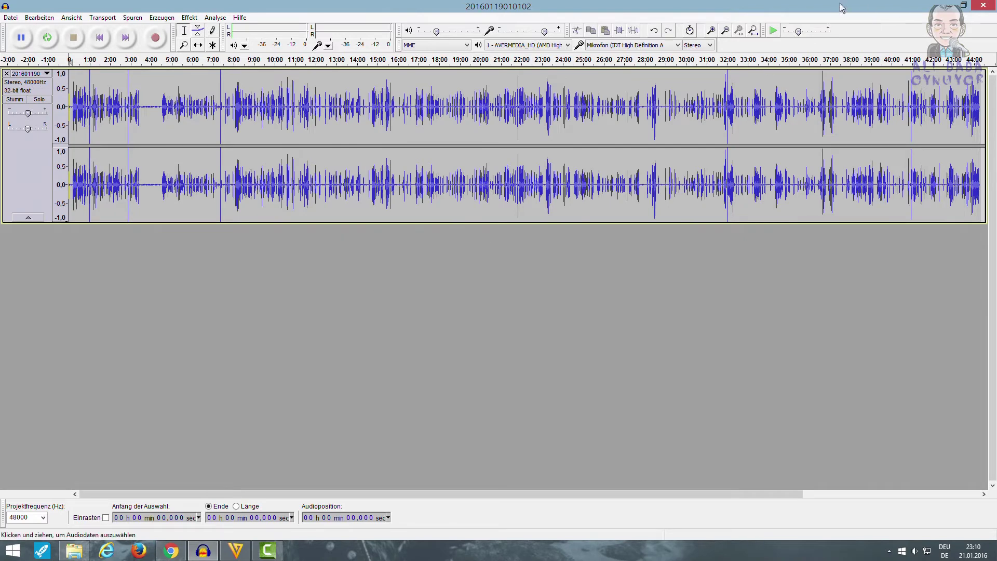
Examine the first 42 seconds of the waveform closely, checking the quiet stretch before the speech for background noise.
click(711, 31)
click(712, 31)
click(711, 31)
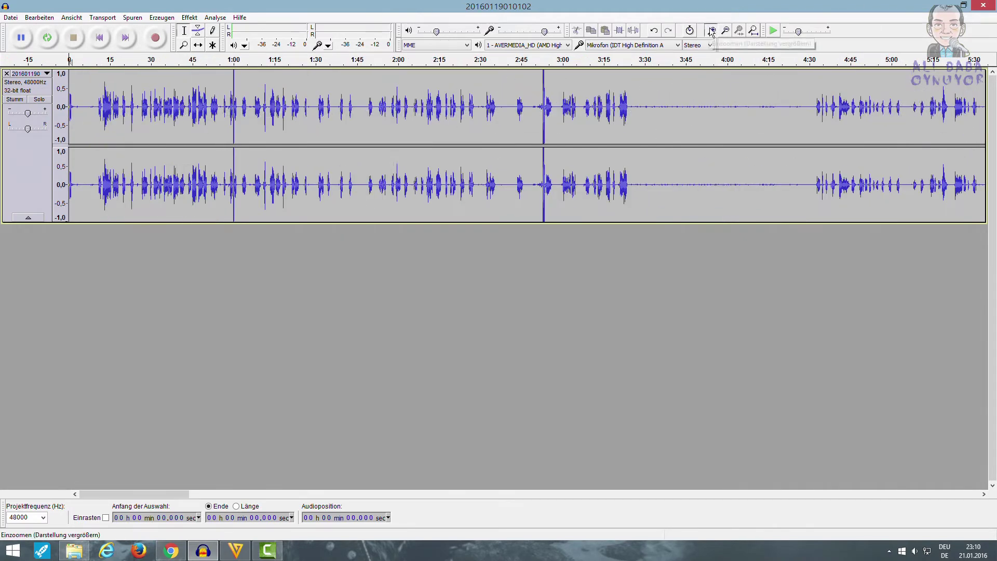
click(711, 30)
click(712, 31)
click(711, 30)
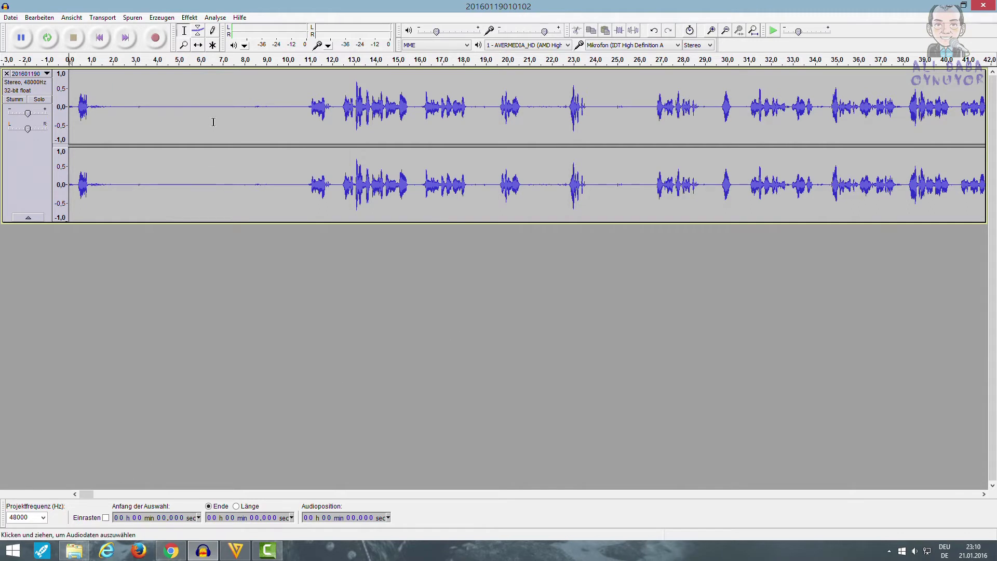
drag(159, 107, 249, 115)
double_click(208, 107)
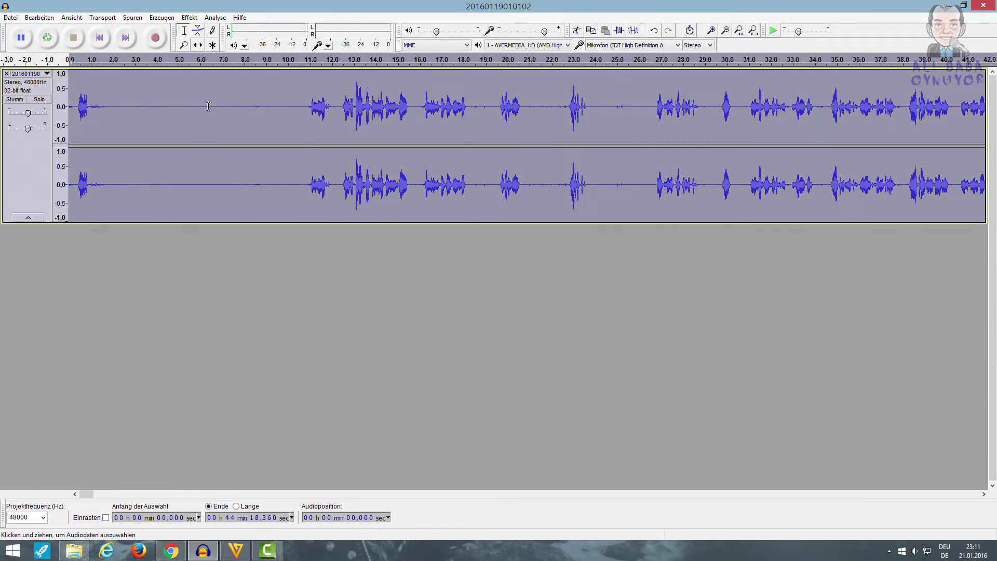
click(208, 106)
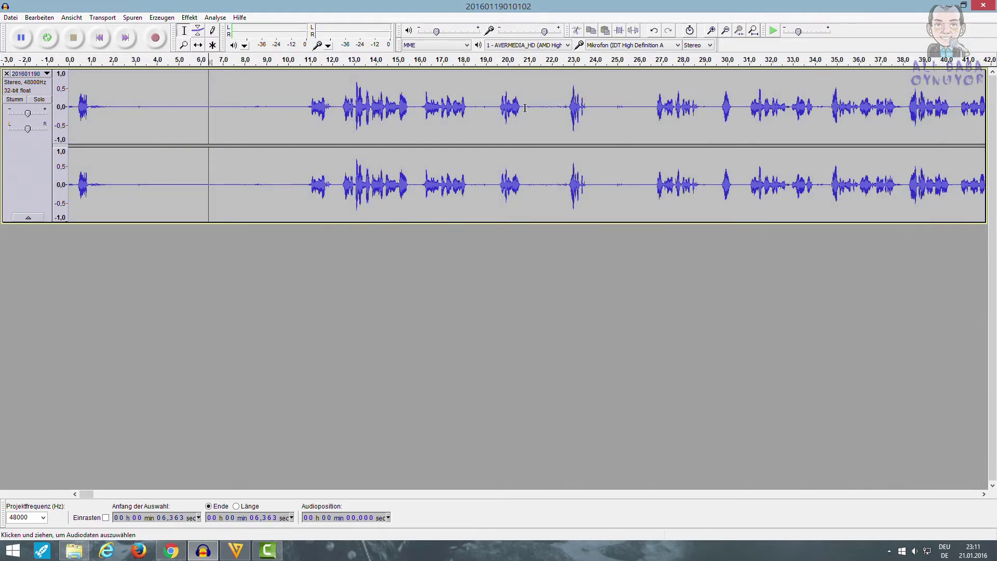
Inspect possible noise samples in the track around 2:51 and 7:22.
drag(87, 497, 141, 498)
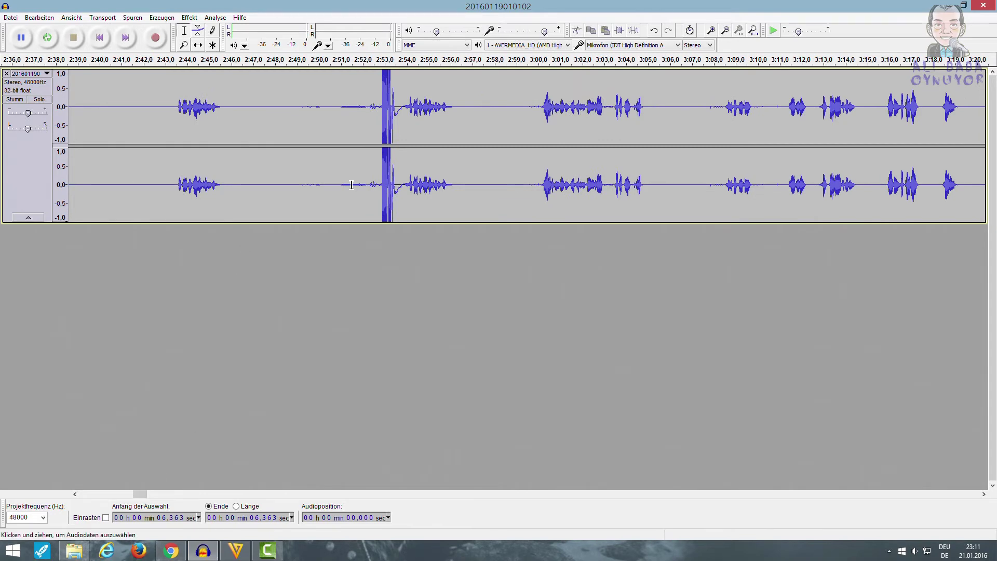
drag(345, 184, 367, 185)
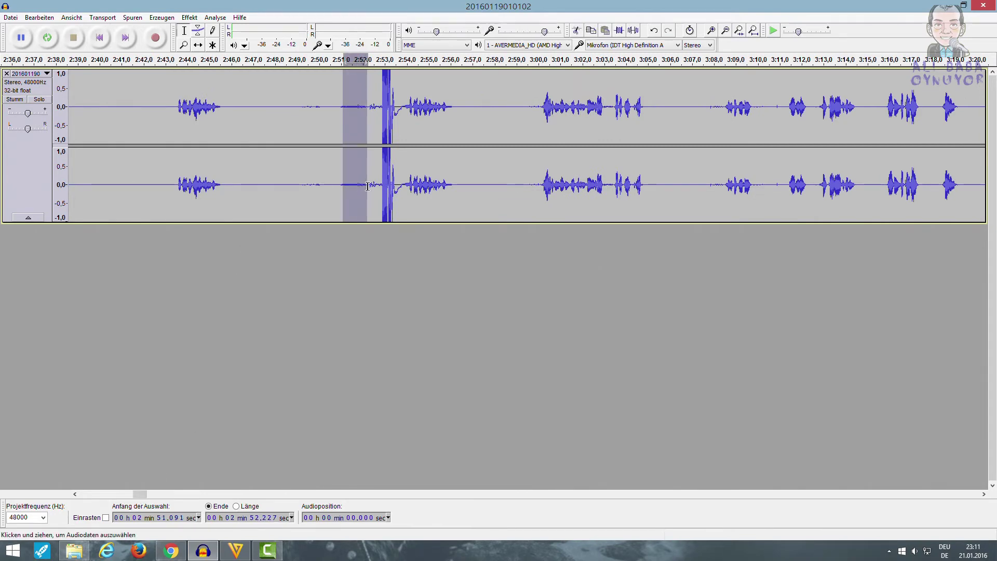
drag(152, 499, 236, 476)
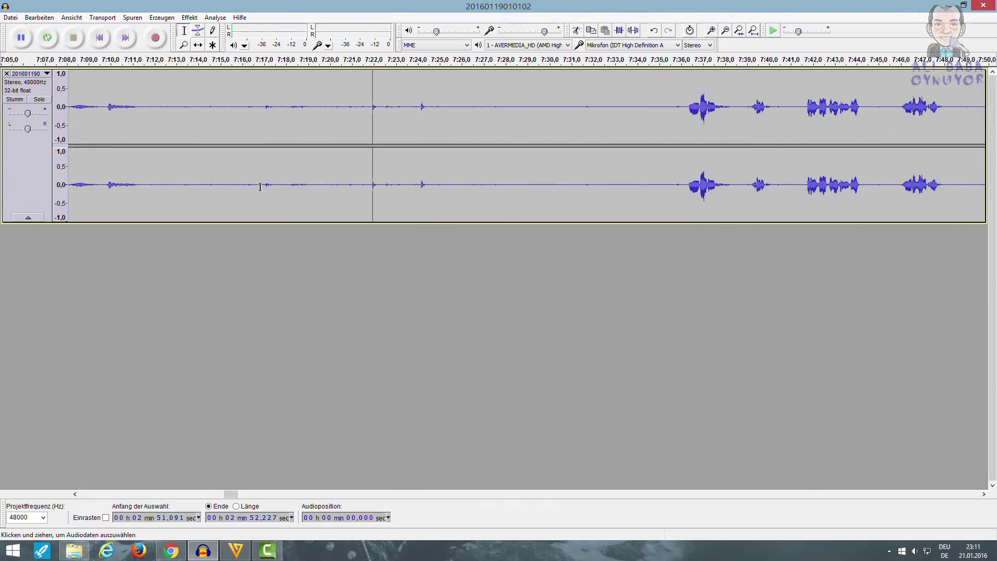
drag(262, 186, 378, 194)
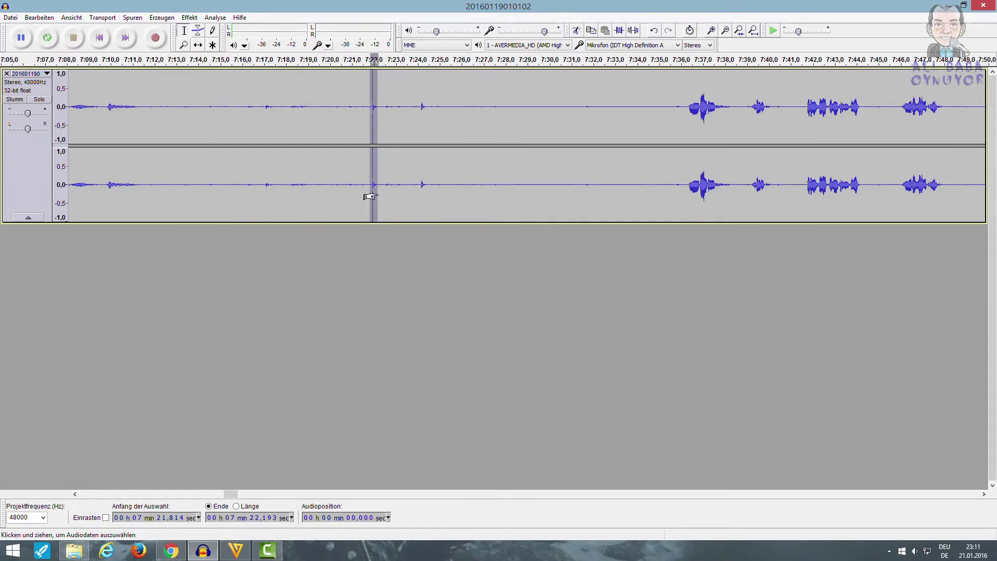
click(370, 195)
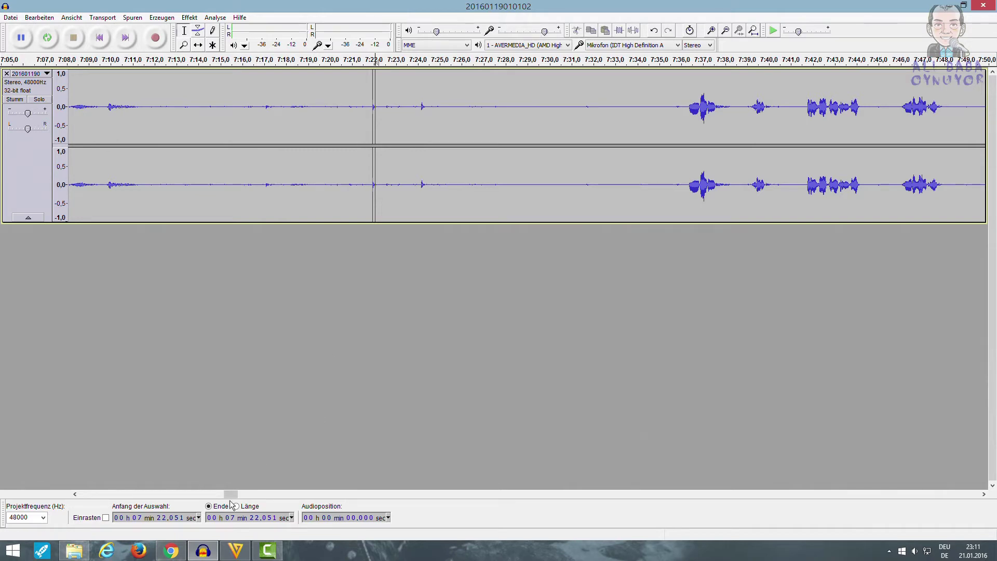
Select the faint noise from about 9:50.9 to 9:51.9 and capture it as the Noise Removal profile.
drag(231, 497, 284, 496)
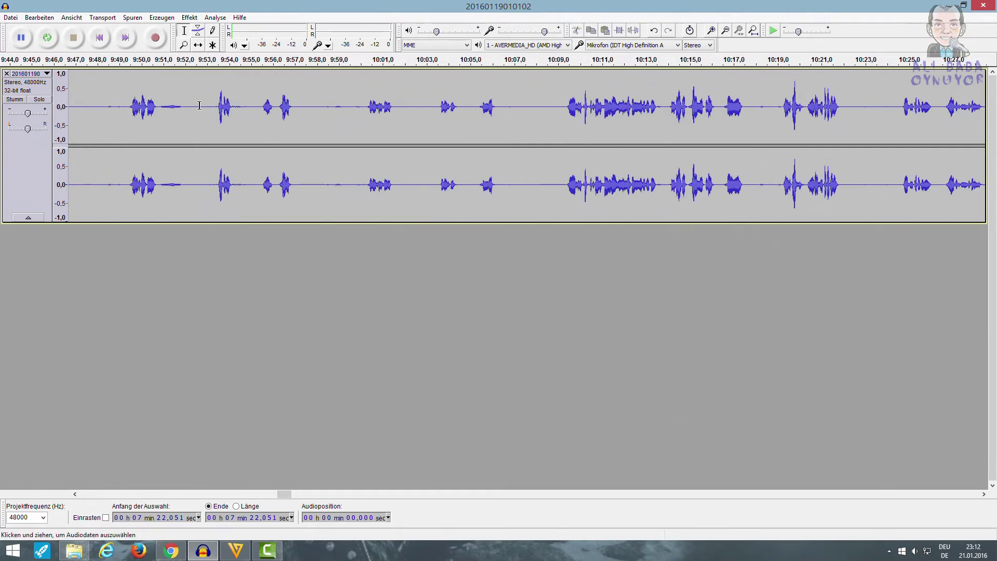
drag(160, 104, 183, 110)
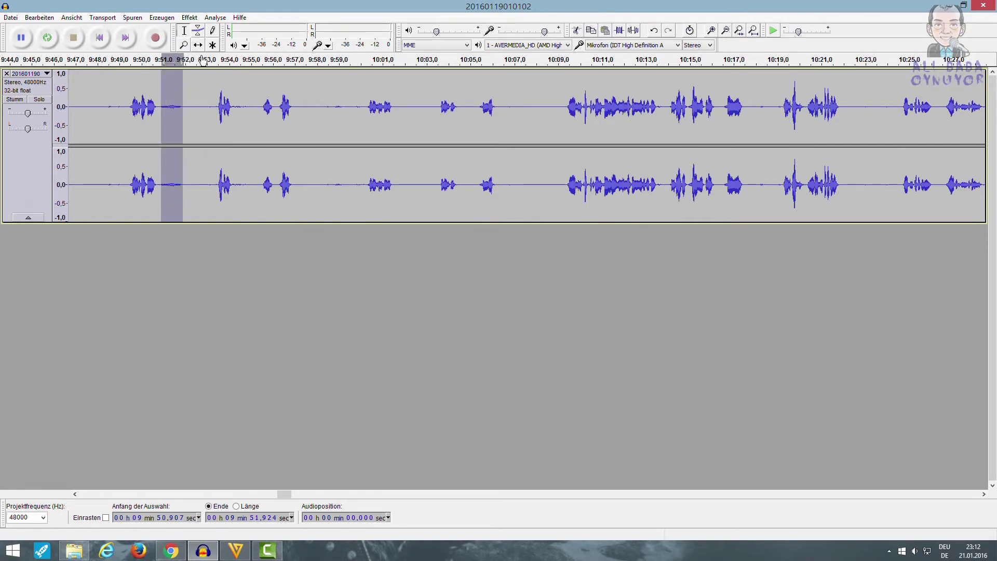
click(189, 18)
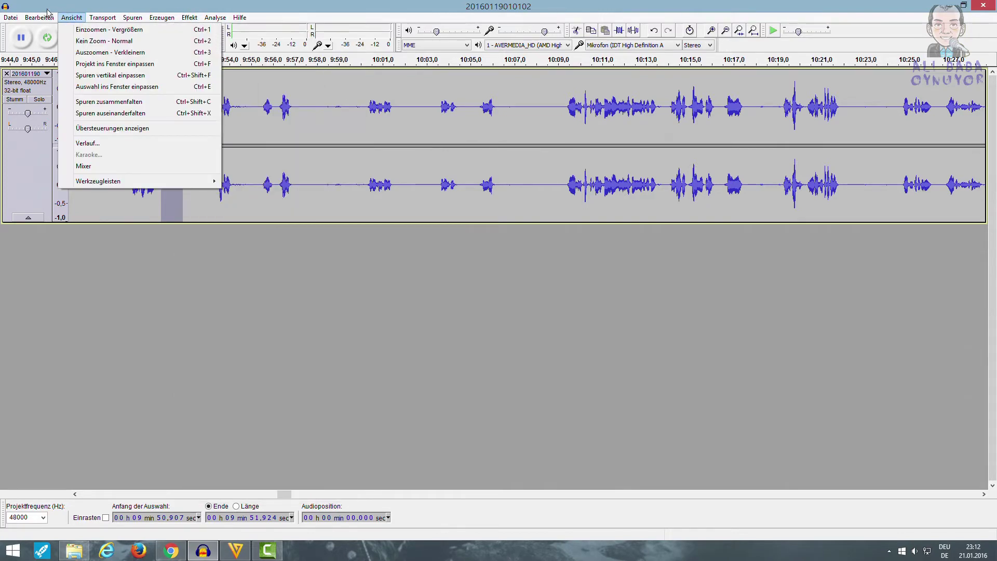
mouse_move(240, 17)
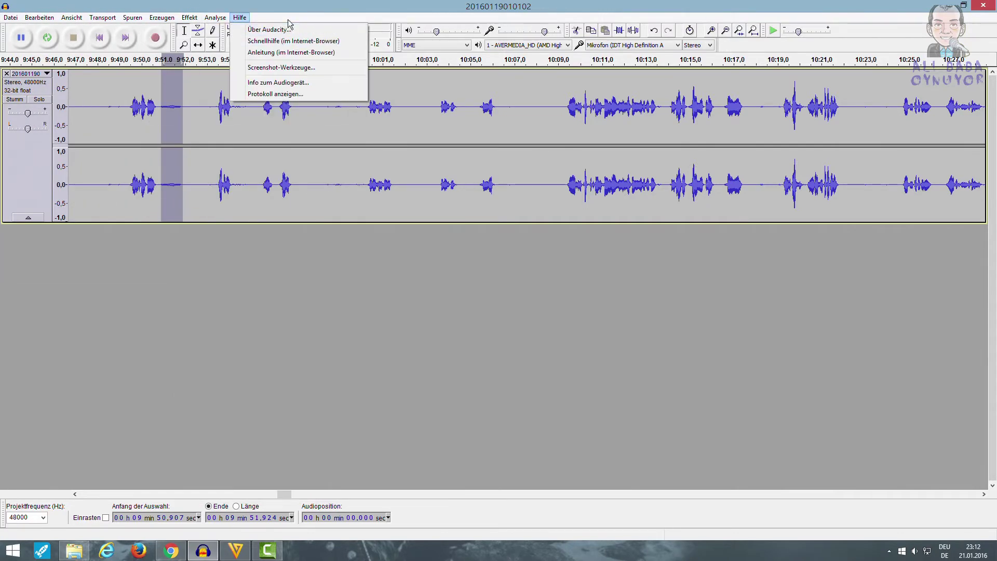
mouse_move(189, 16)
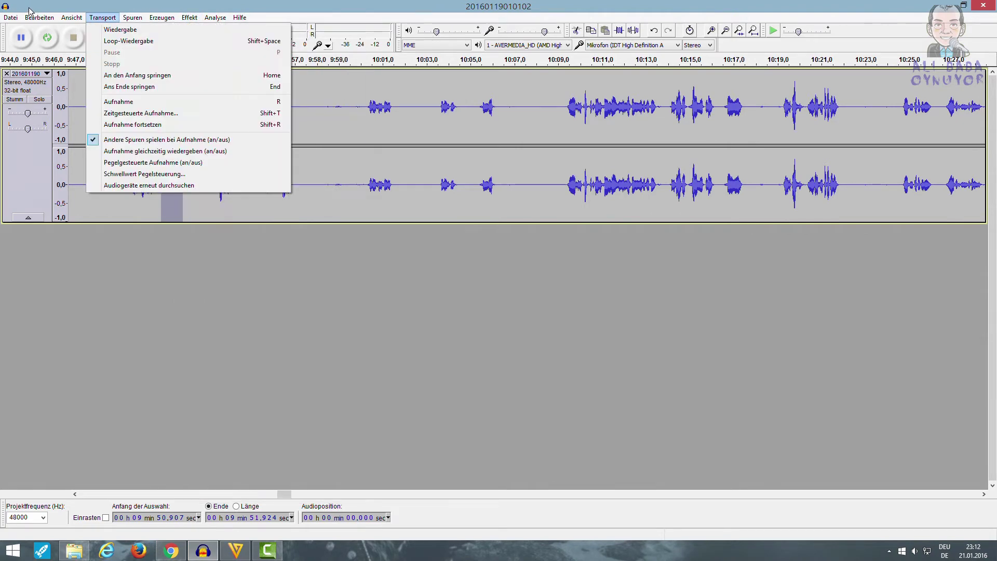
mouse_move(68, 18)
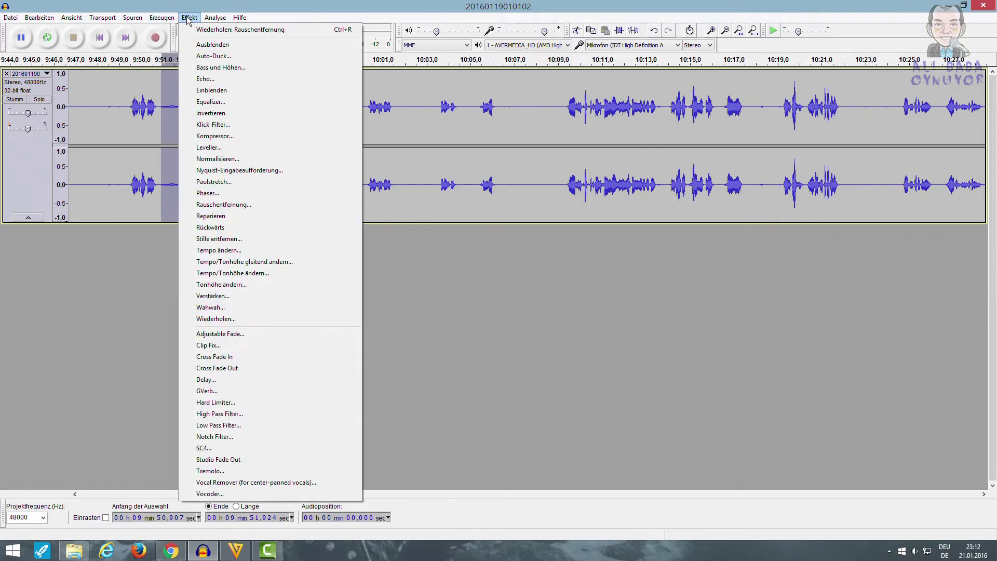
click(236, 206)
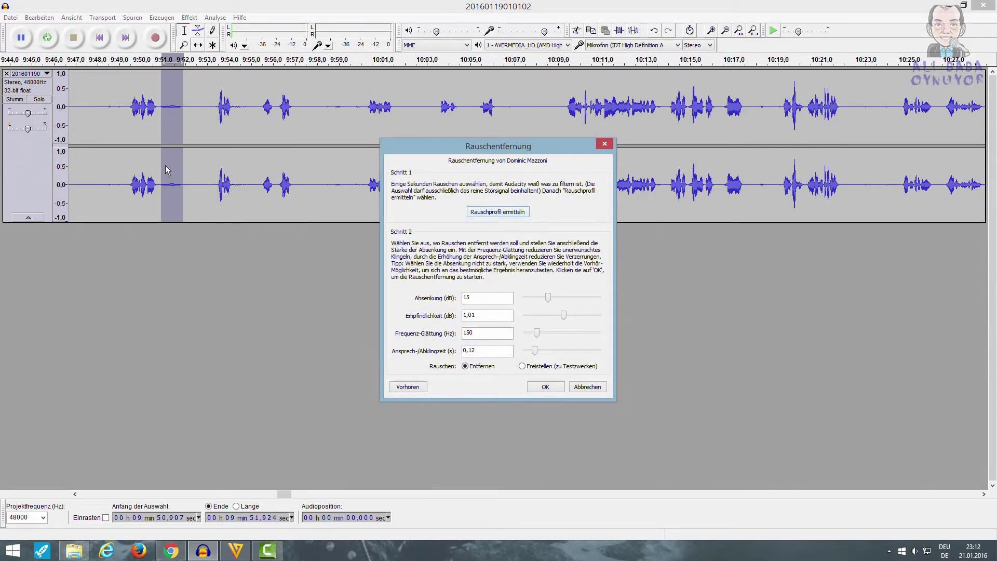
click(507, 212)
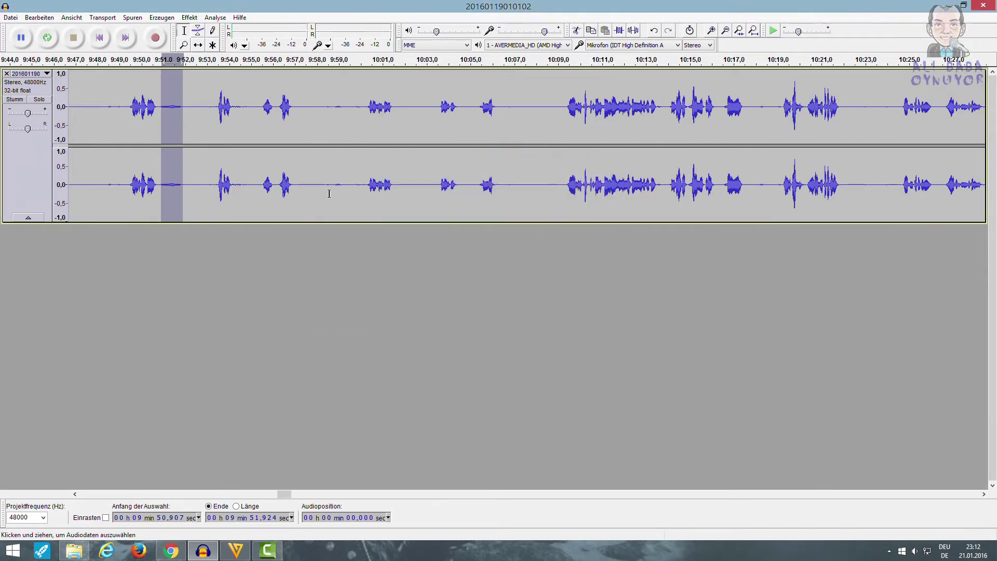
Apply Noise Removal with the last-used settings to the entire track and clear the selection.
key(ctrl+a)
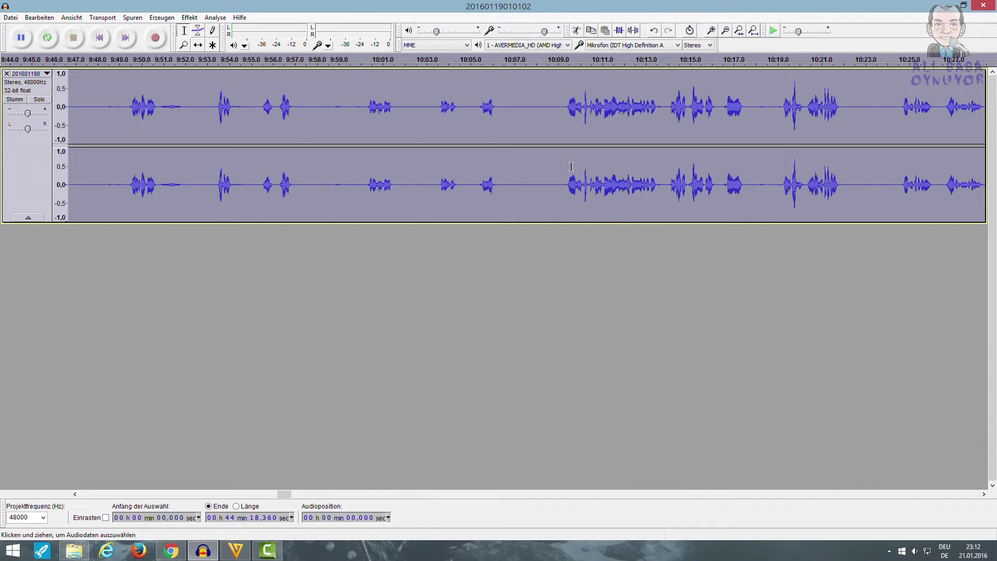
click(195, 18)
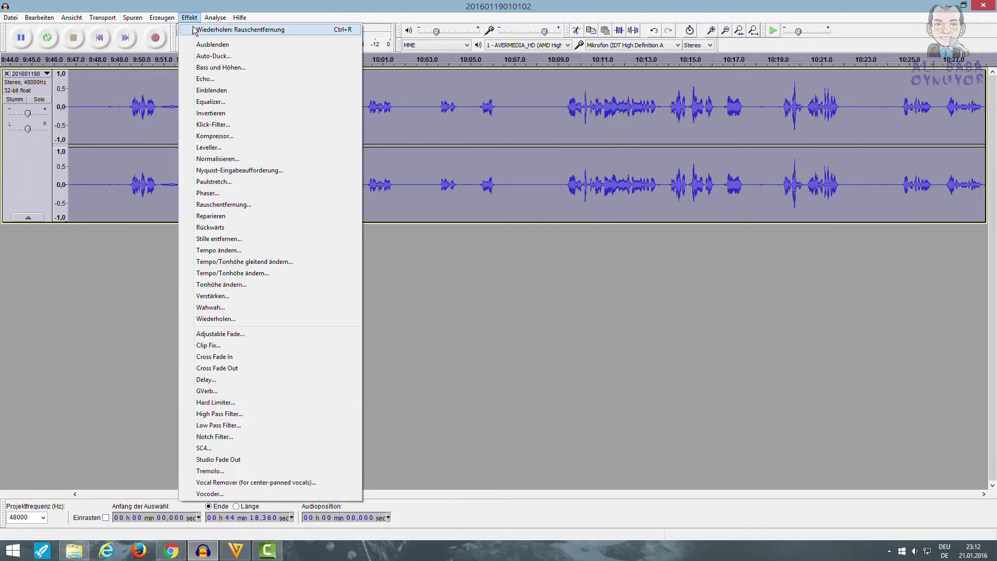
click(195, 30)
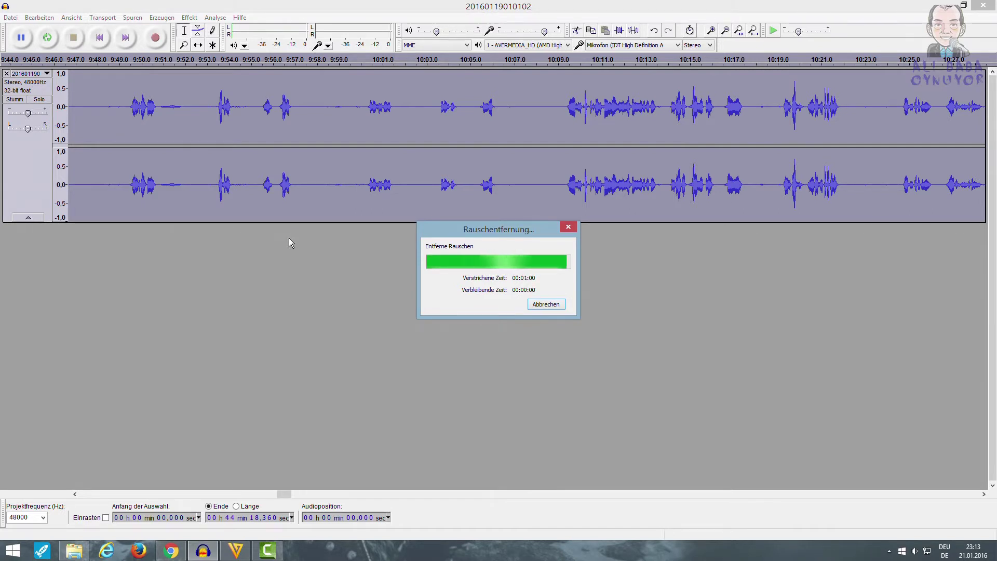
click(167, 200)
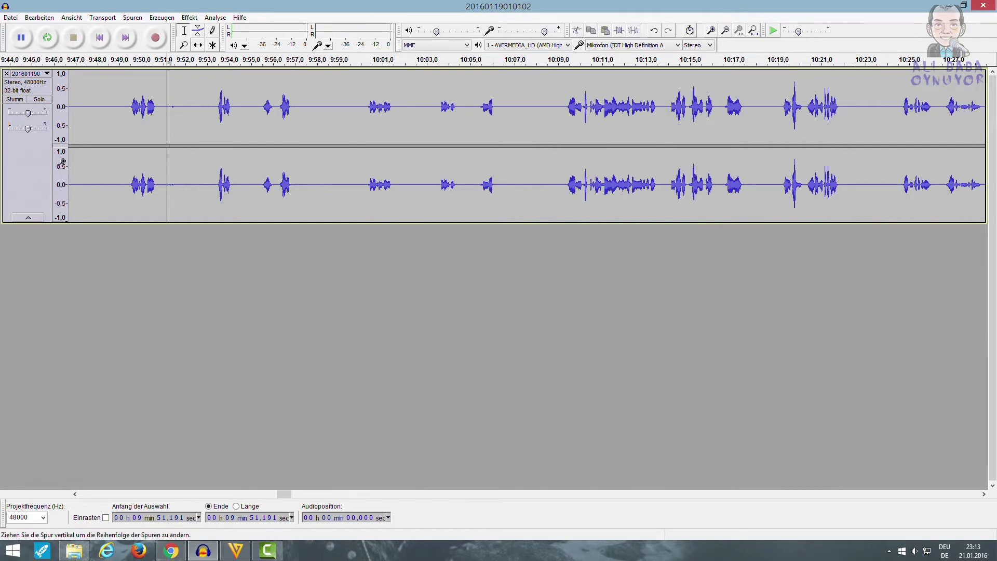
click(189, 17)
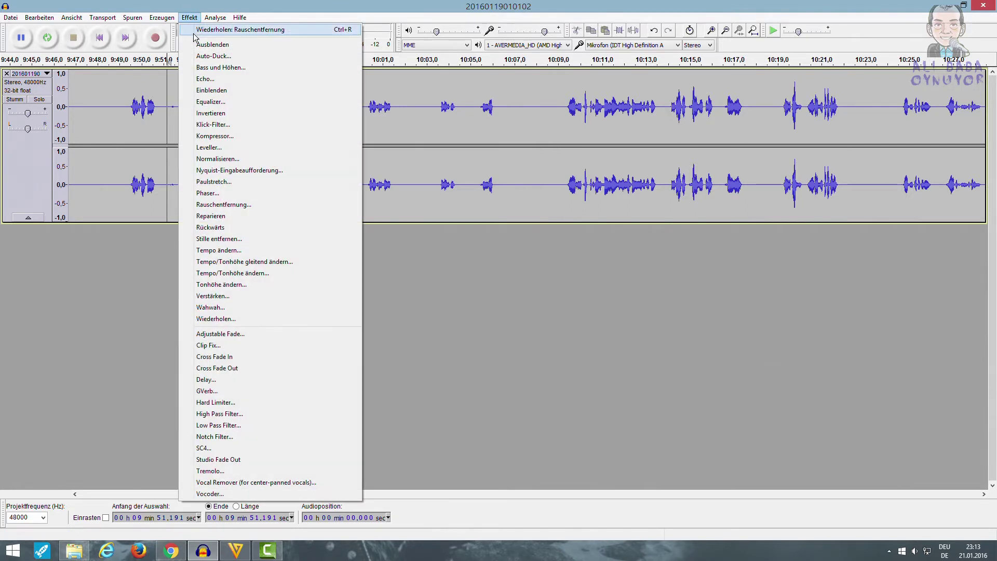
click(470, 229)
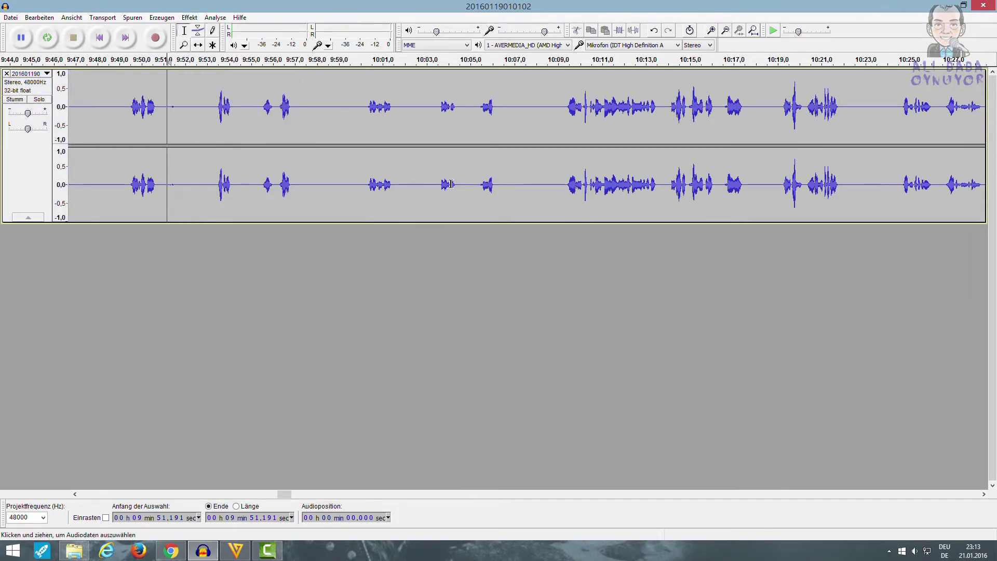
drag(442, 184, 462, 185)
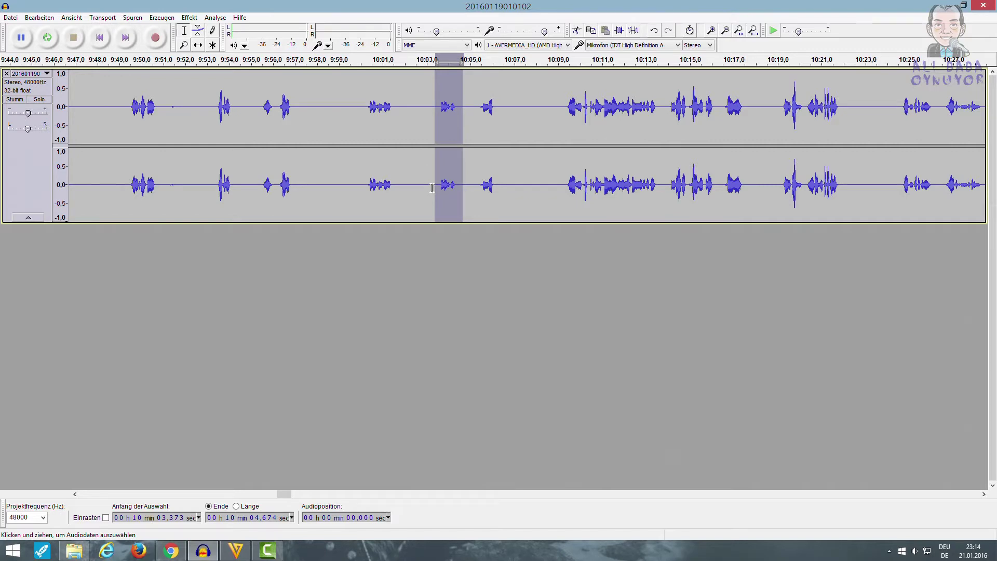
click(190, 17)
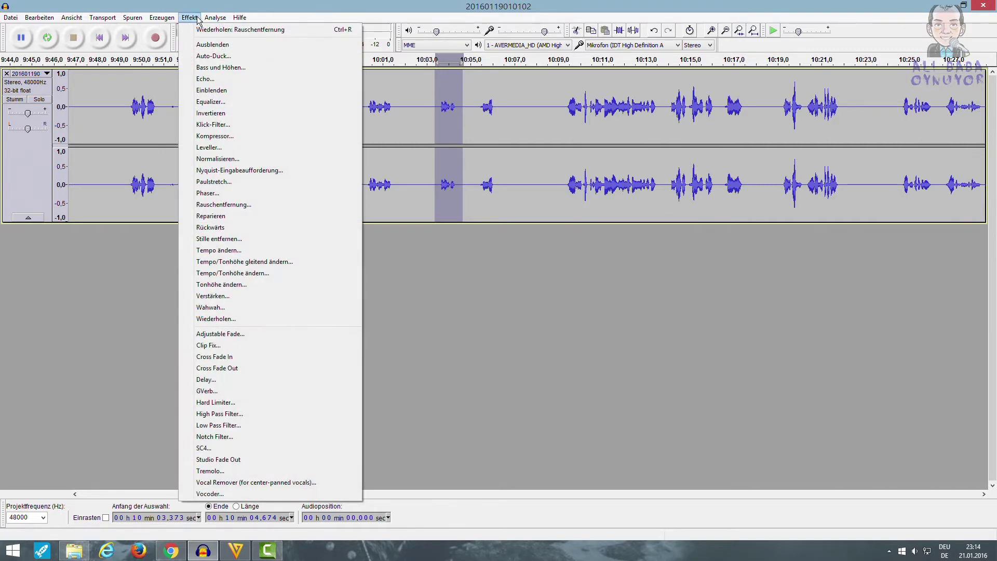
mouse_move(216, 20)
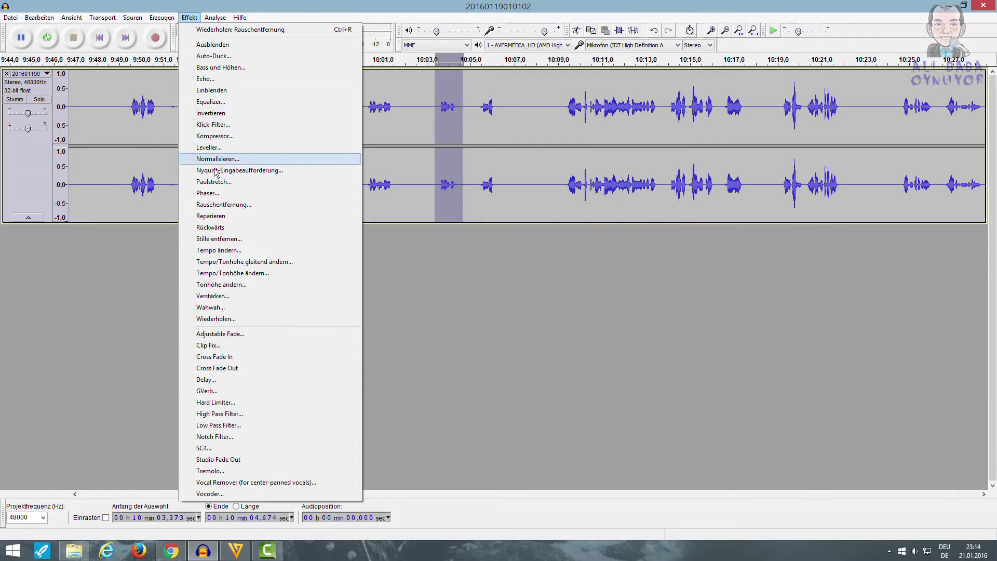
click(227, 205)
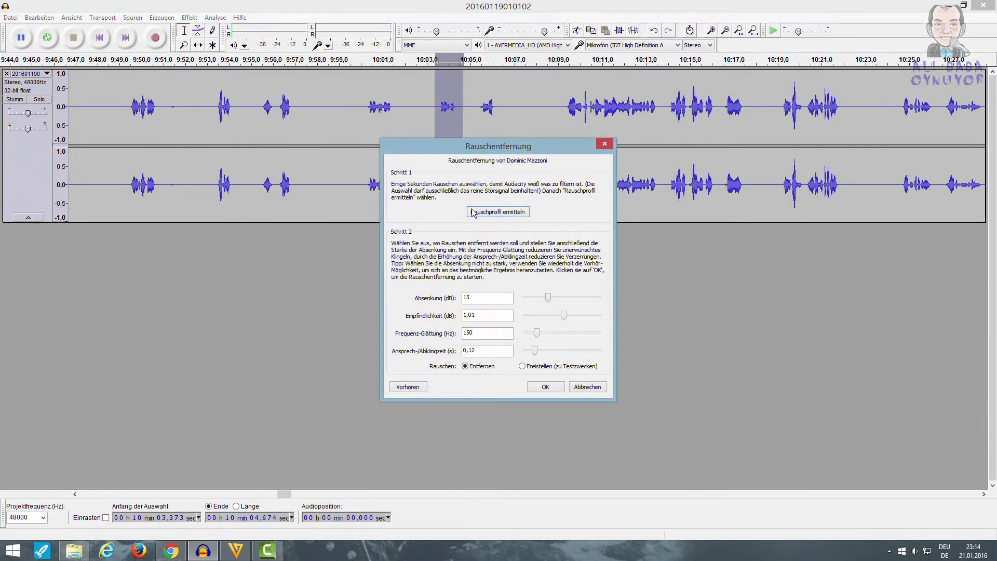
click(589, 388)
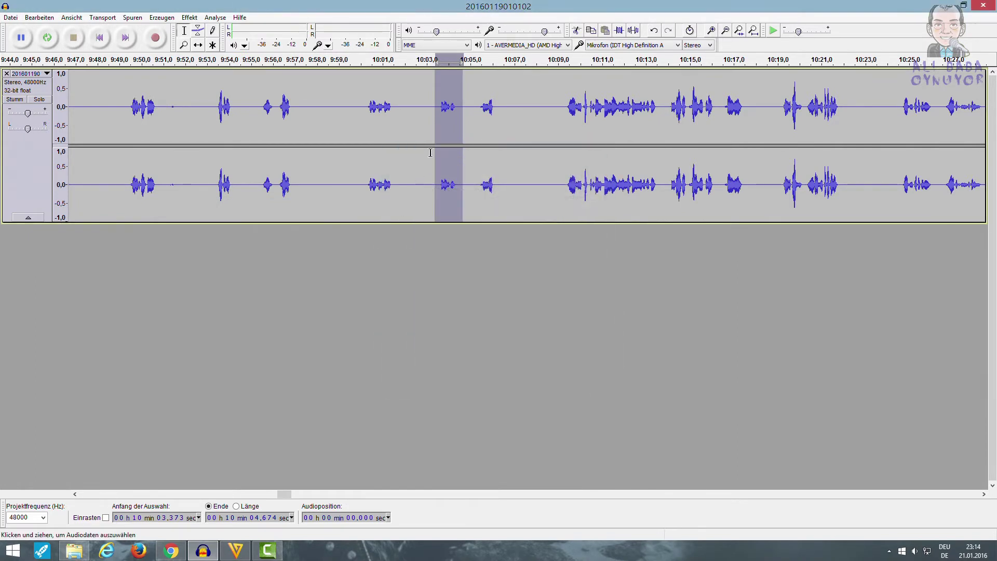
click(189, 17)
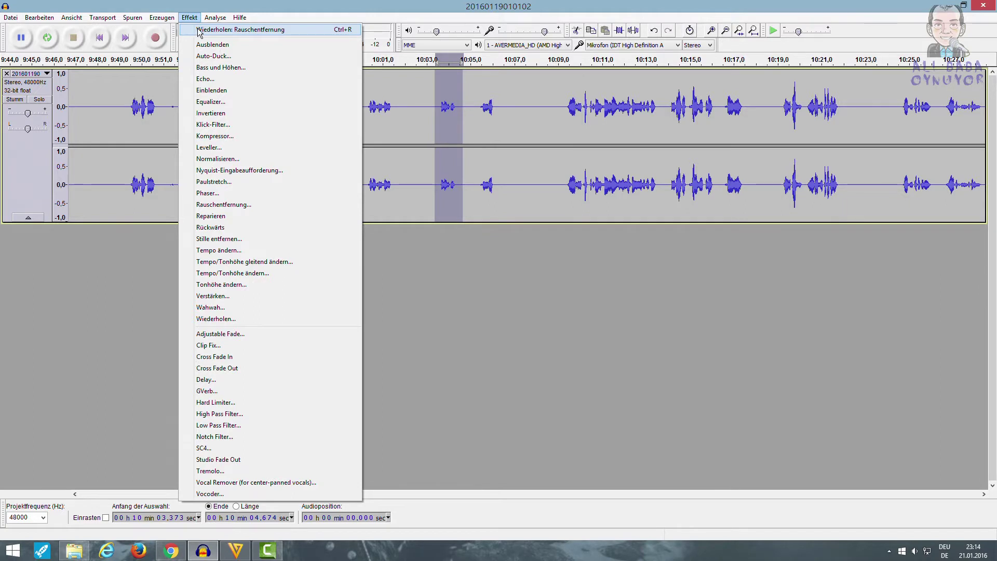
click(67, 331)
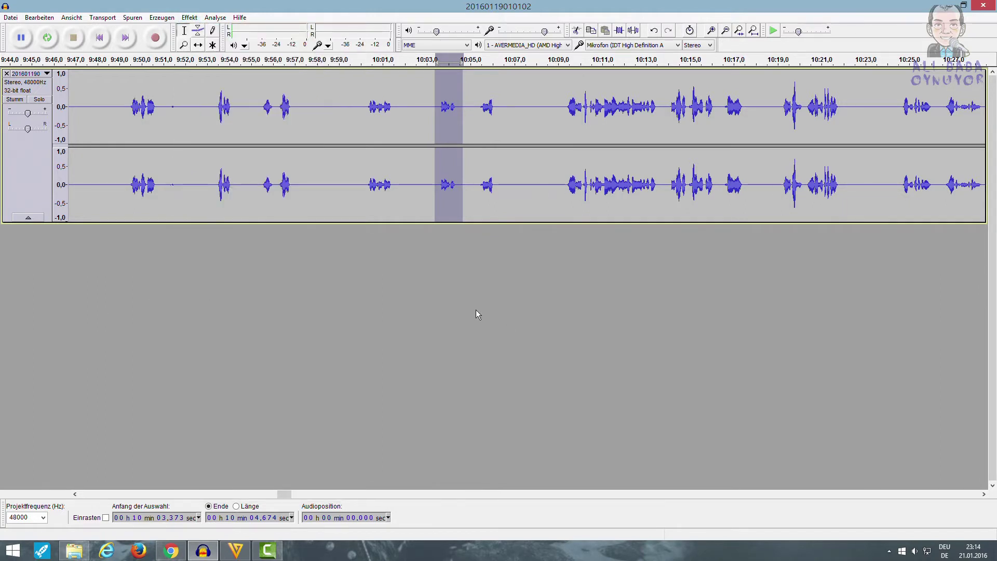
click(488, 337)
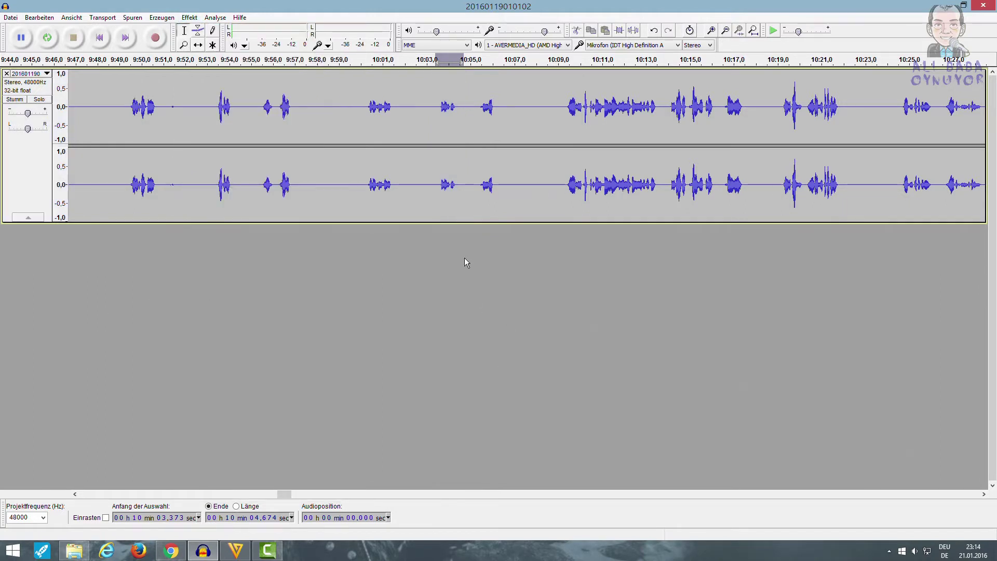
Export the entire cleaned track as 4 in WAV (Microsoft) 16-bit PCM format to the 3 - Fallout 4 folder, leaving the metadata blank.
key(ctrl+a)
click(10, 19)
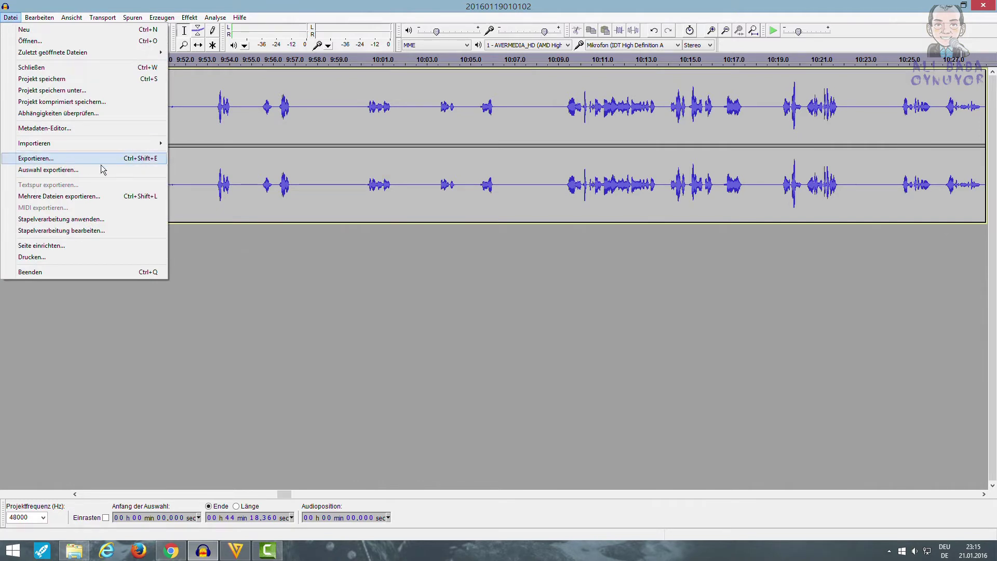
click(136, 157)
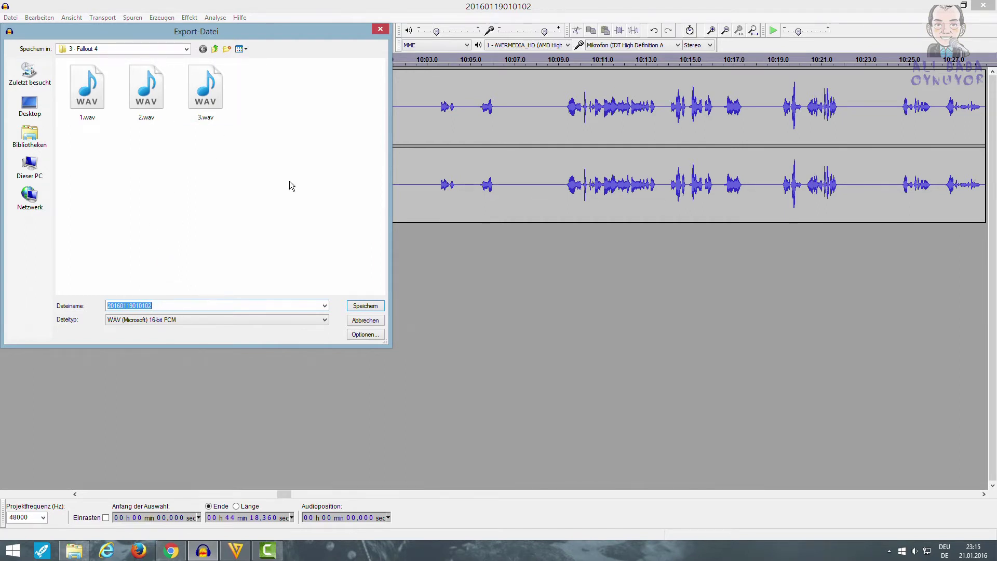
text(4)
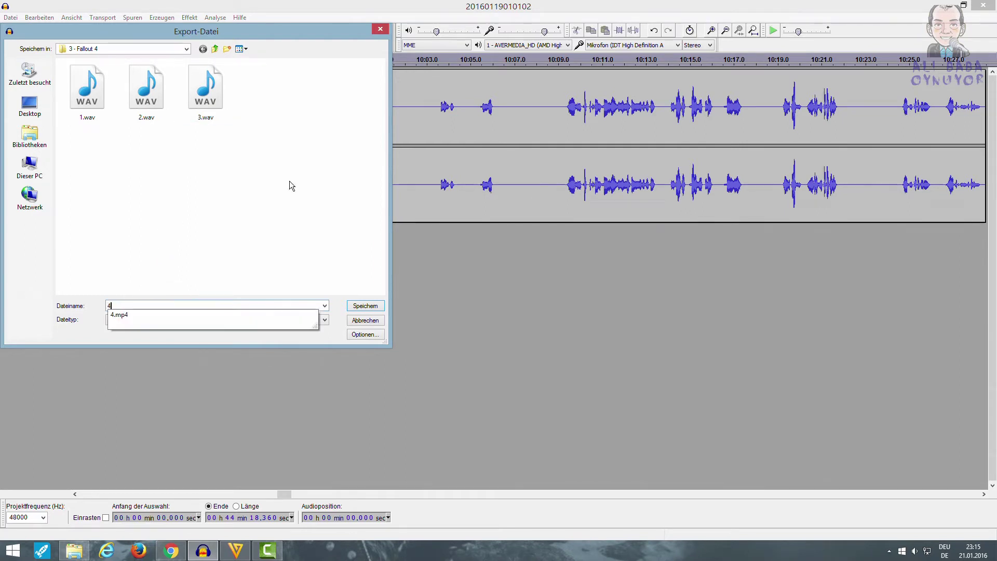
click(357, 307)
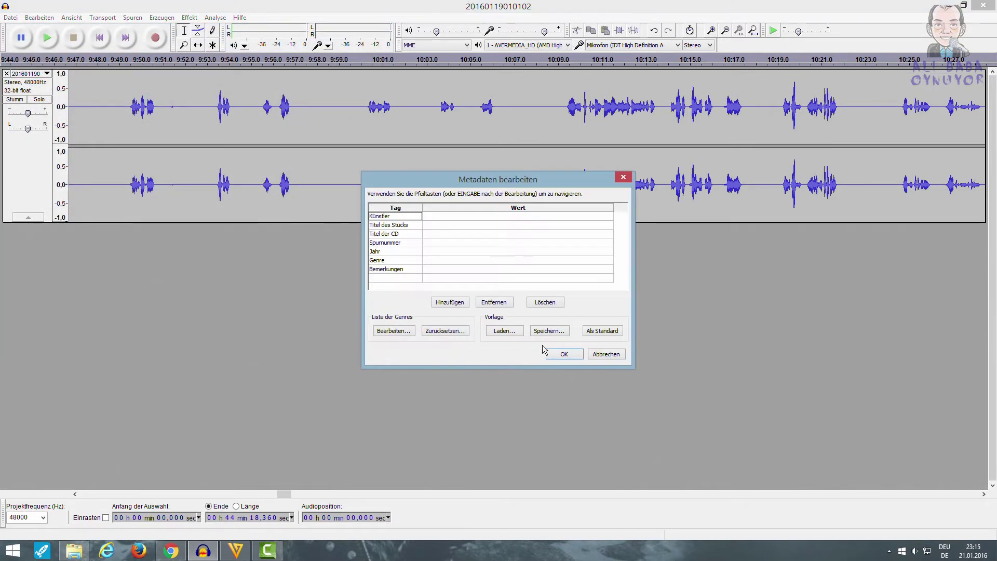
click(556, 355)
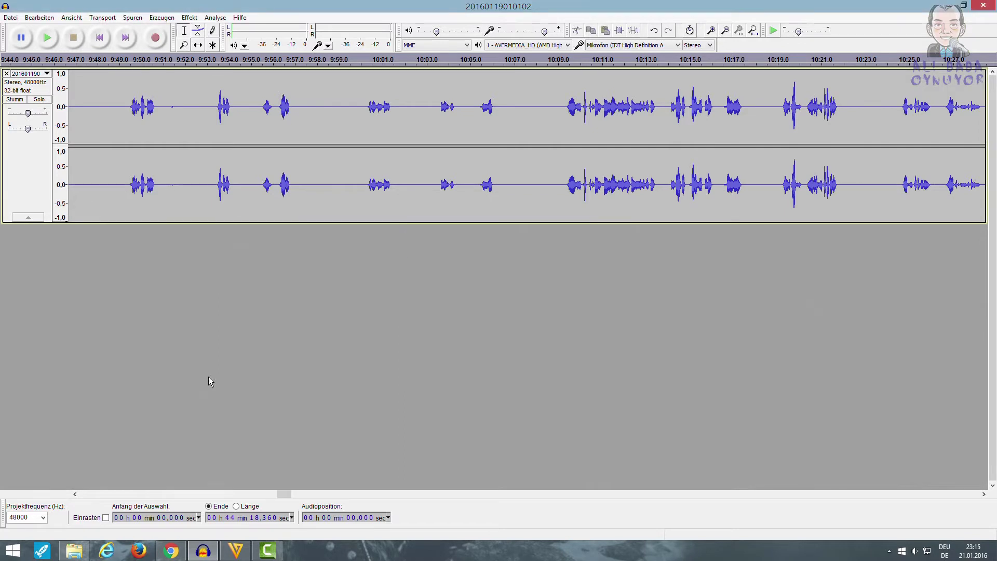
Close the exported track and import 20160119014530.mp3 from the 3 - Fallout 4 folder in File Explorer into Audacity.
click(7, 73)
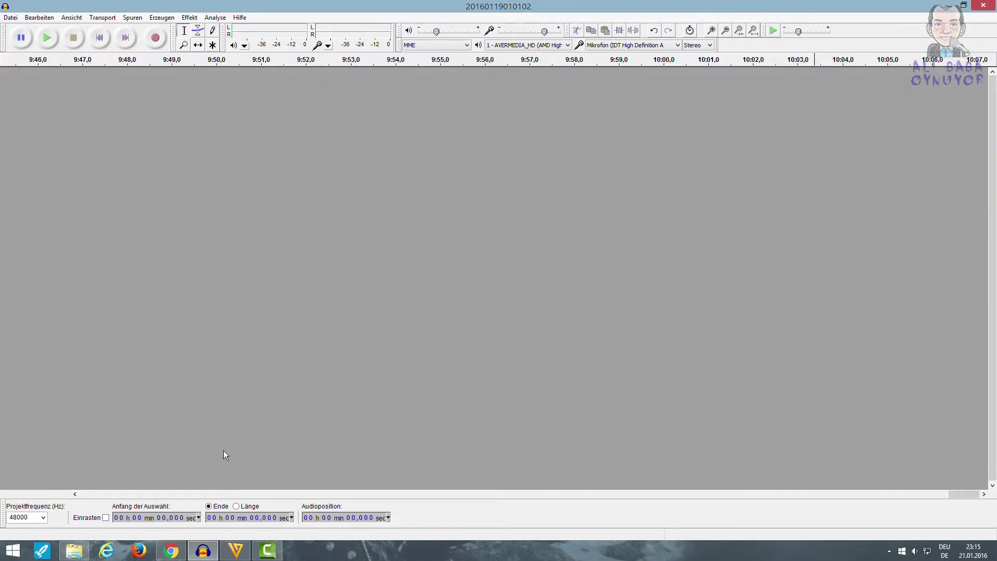
click(82, 557)
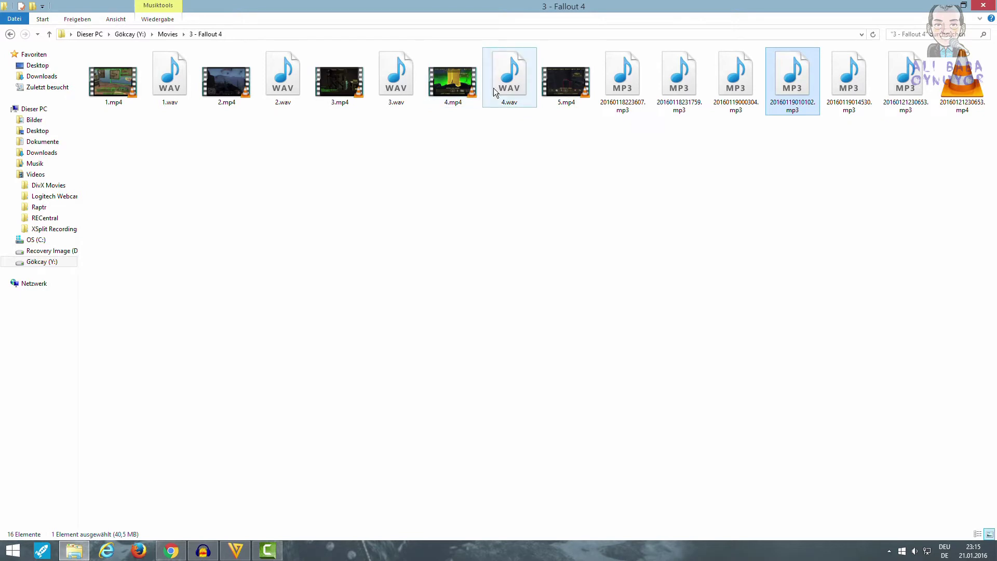
mouse_move(493, 88)
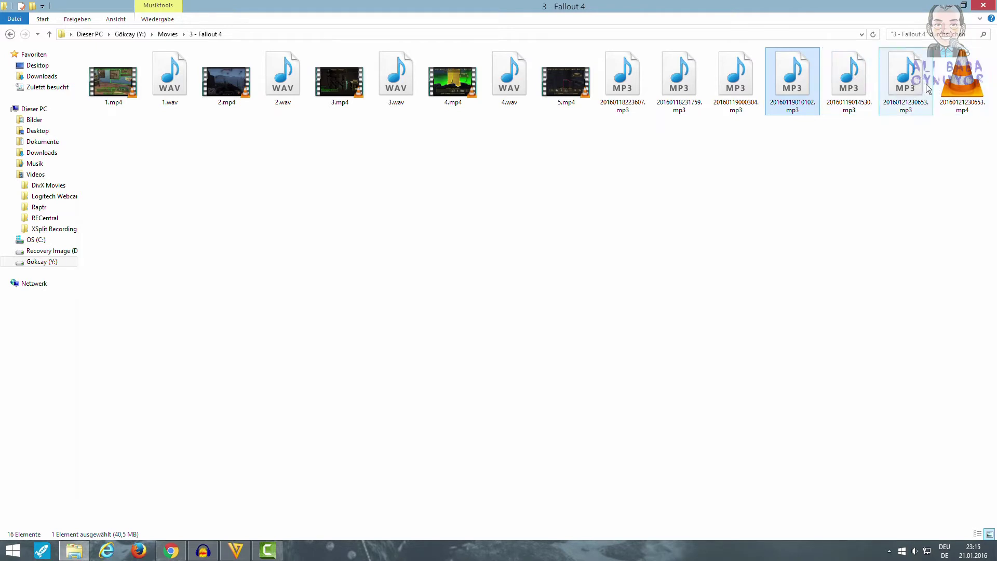
mouse_move(941, 86)
mouse_move(911, 73)
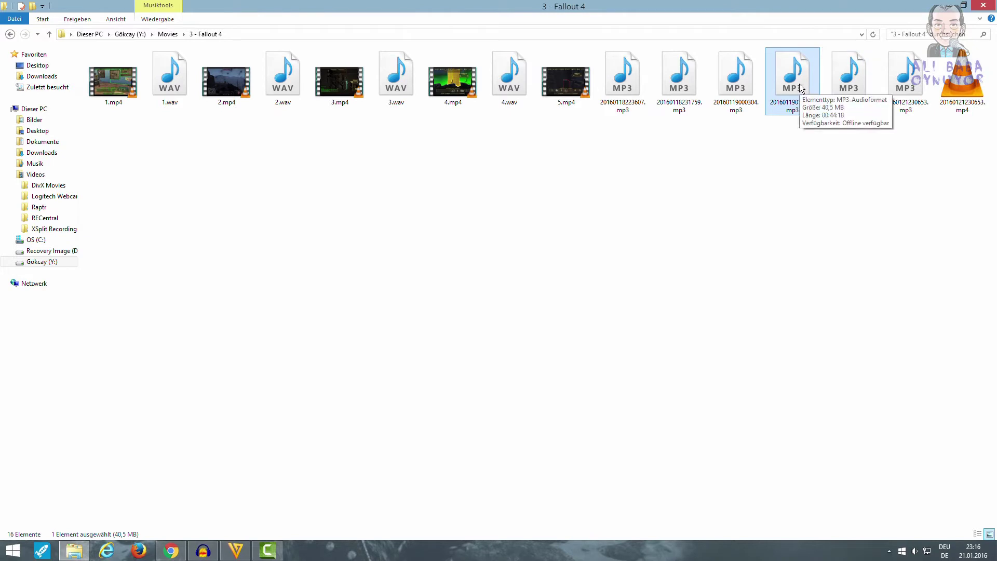
click(849, 77)
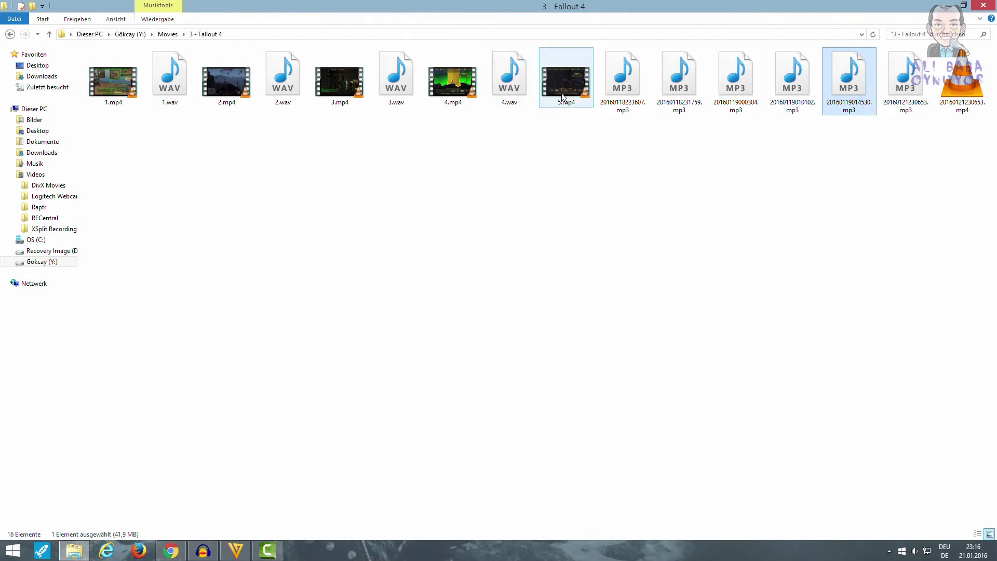
mouse_move(559, 96)
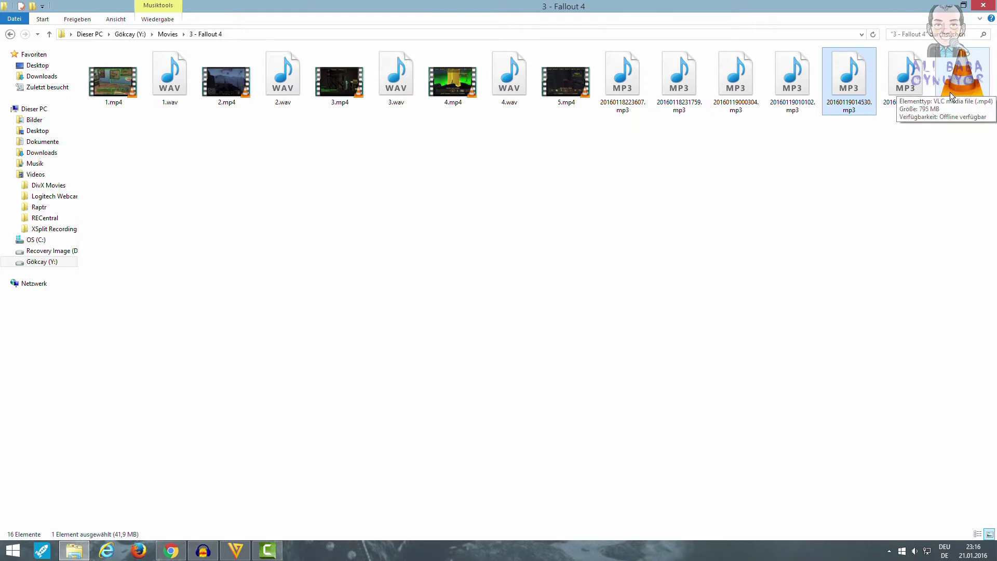
drag(853, 79, 310, 341)
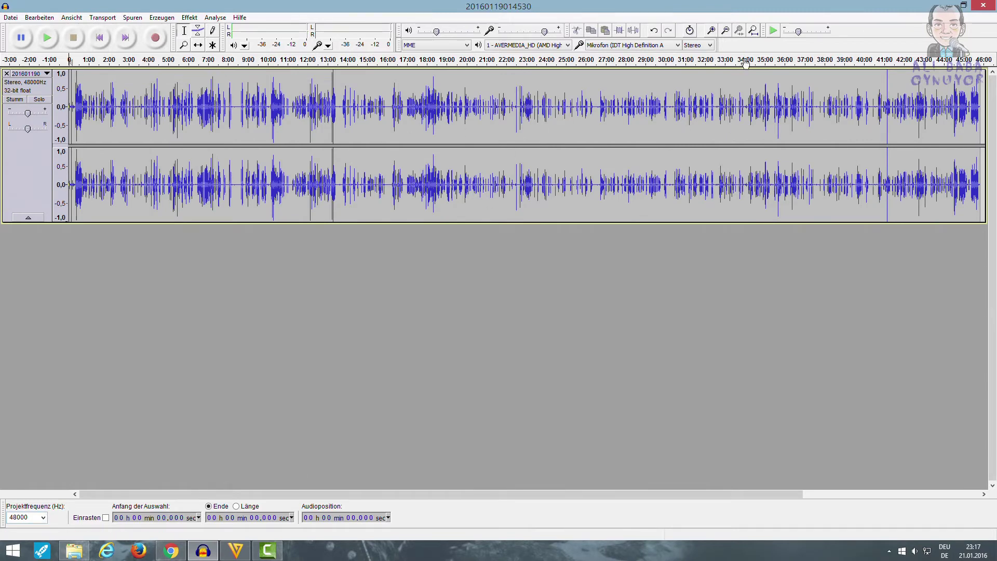
Examine the waveform closely from the start to about 18:00, looking for a faint stretch of pure background noise between the speech passages.
click(711, 31)
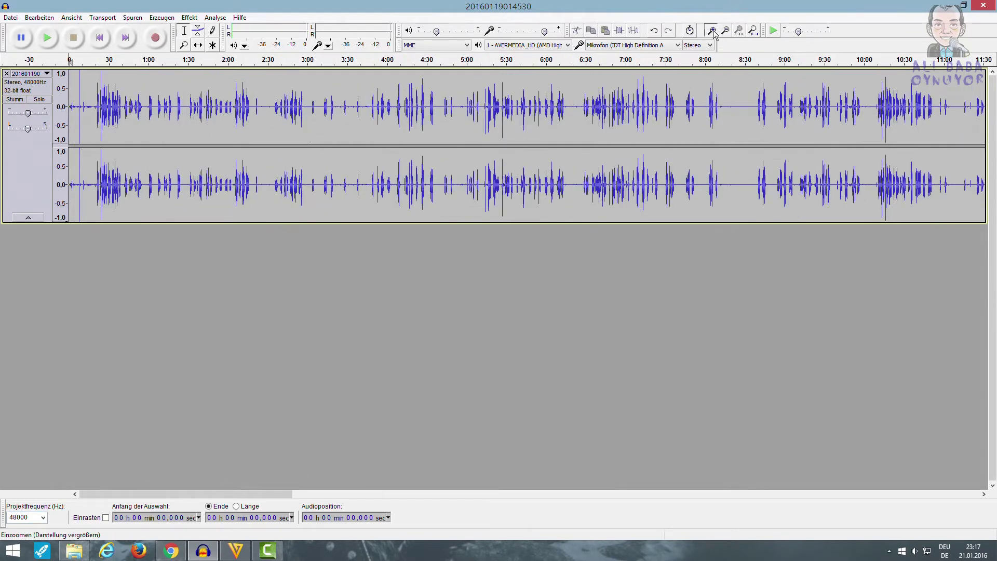
click(712, 31)
click(711, 31)
click(711, 31)
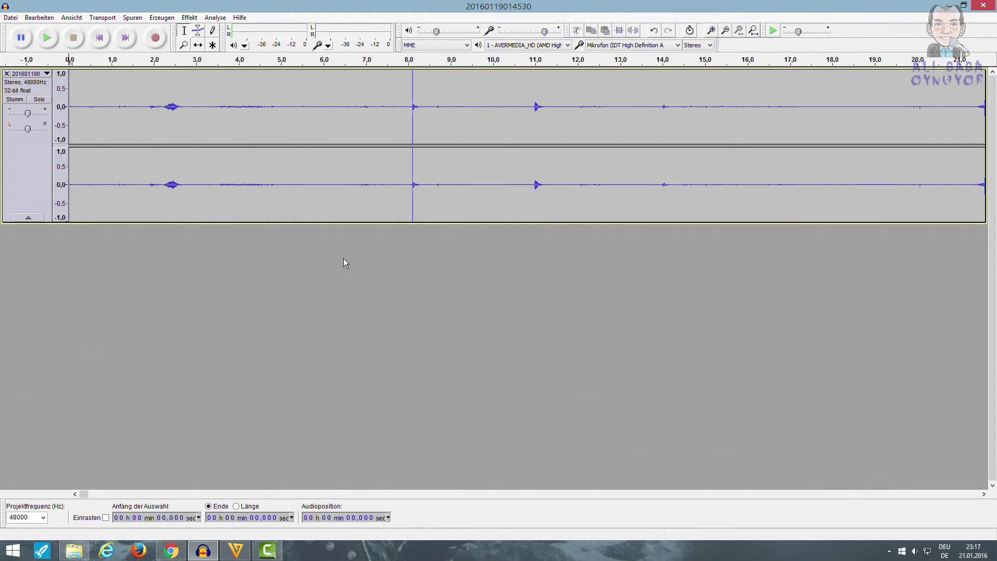
click(725, 31)
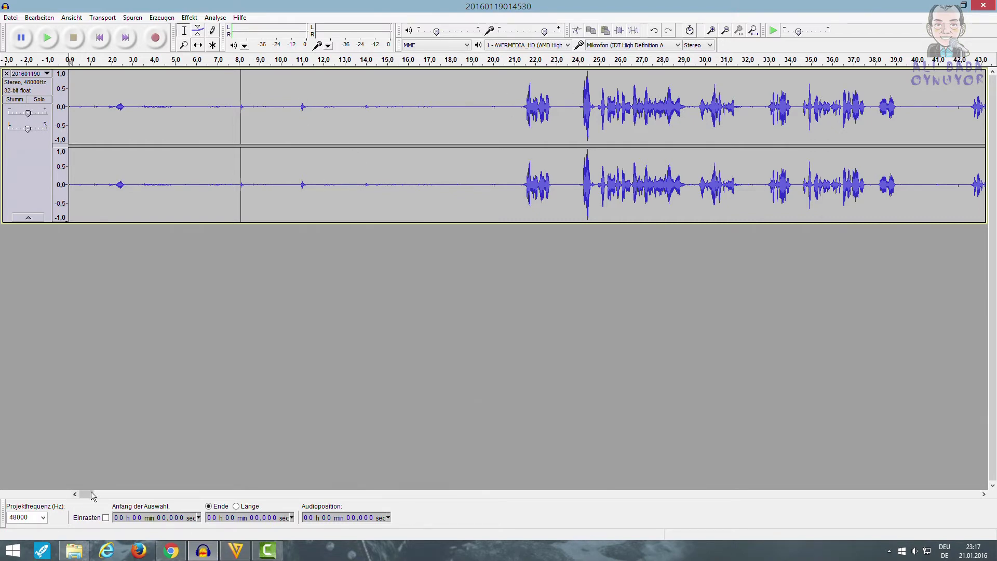
drag(92, 491, 205, 466)
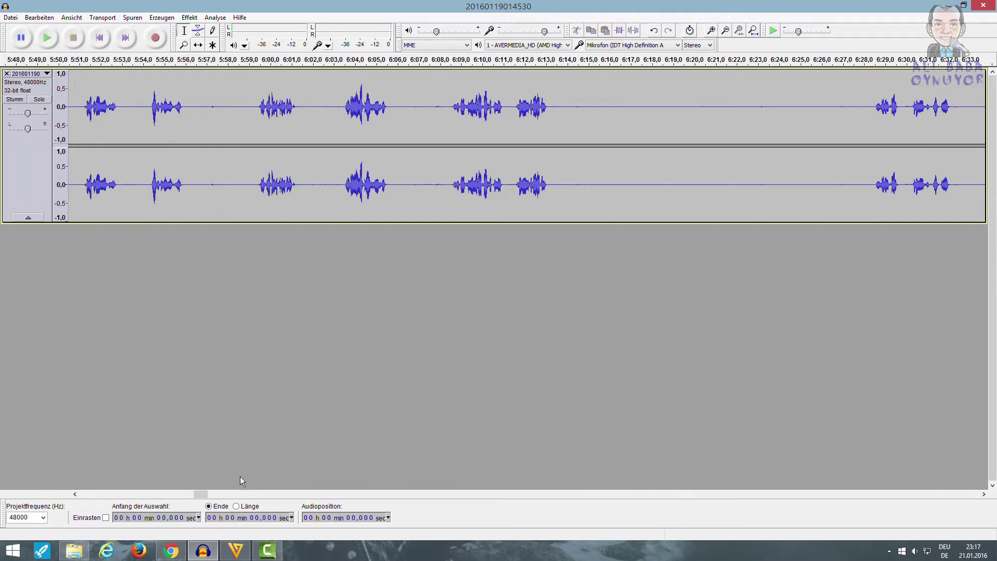
drag(204, 491, 350, 453)
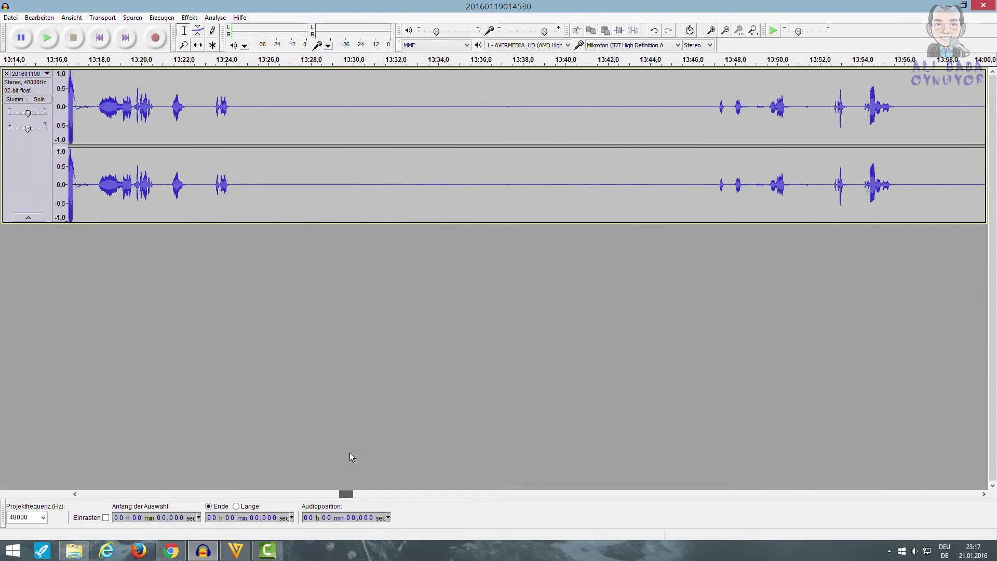
scroll(357, 447, right, 10)
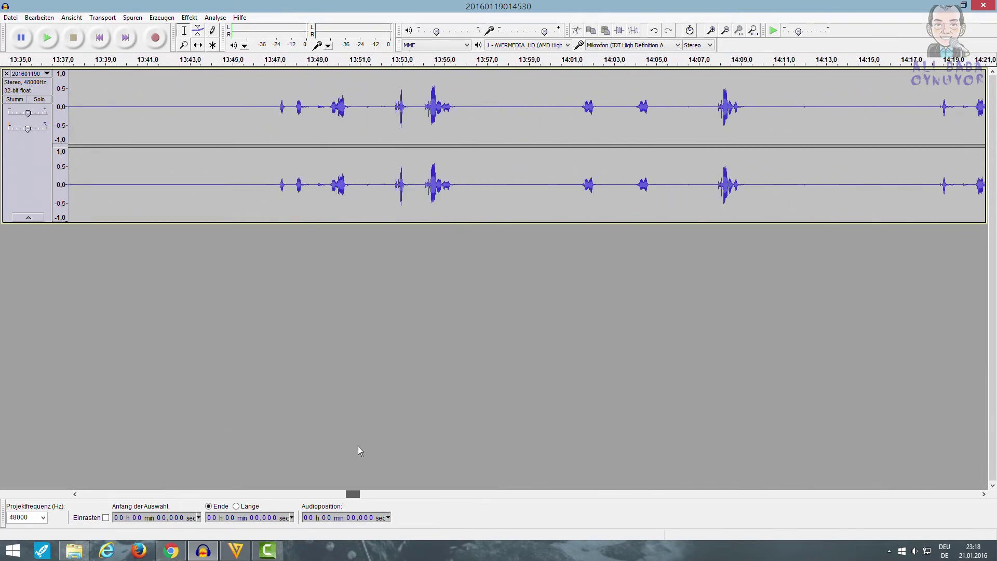
scroll(372, 442, right, 4)
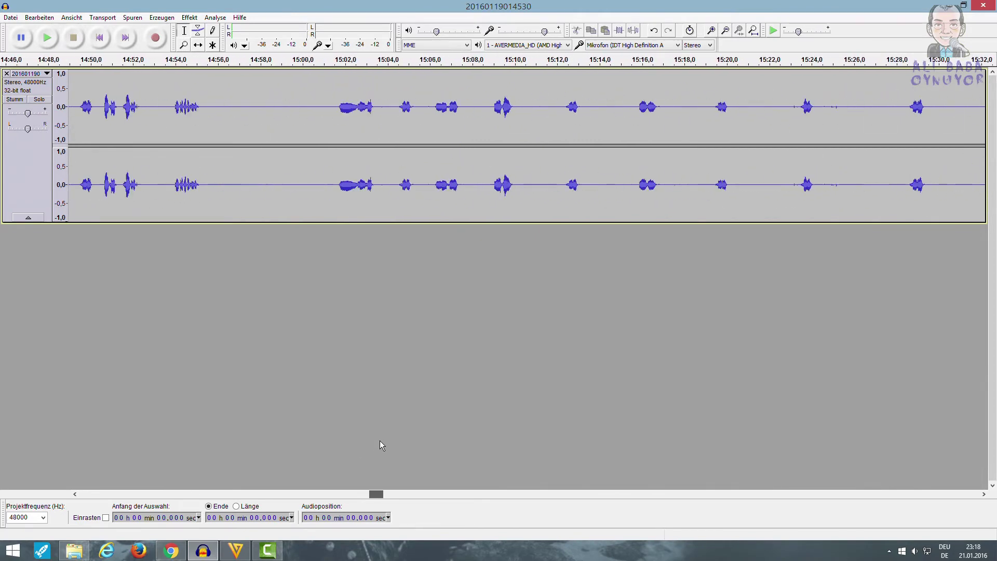
scroll(382, 443, right, 5)
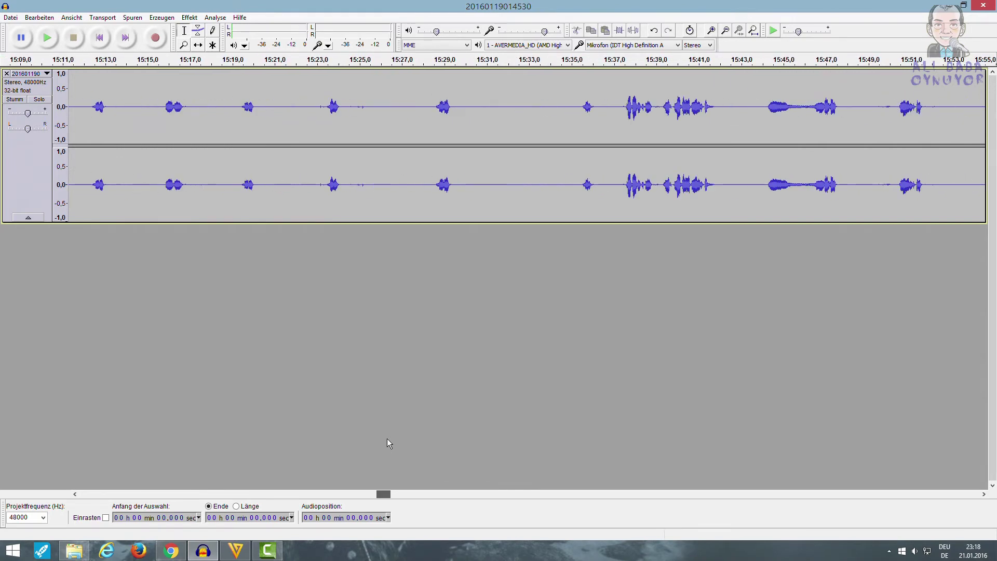
scroll(390, 439, right, 9)
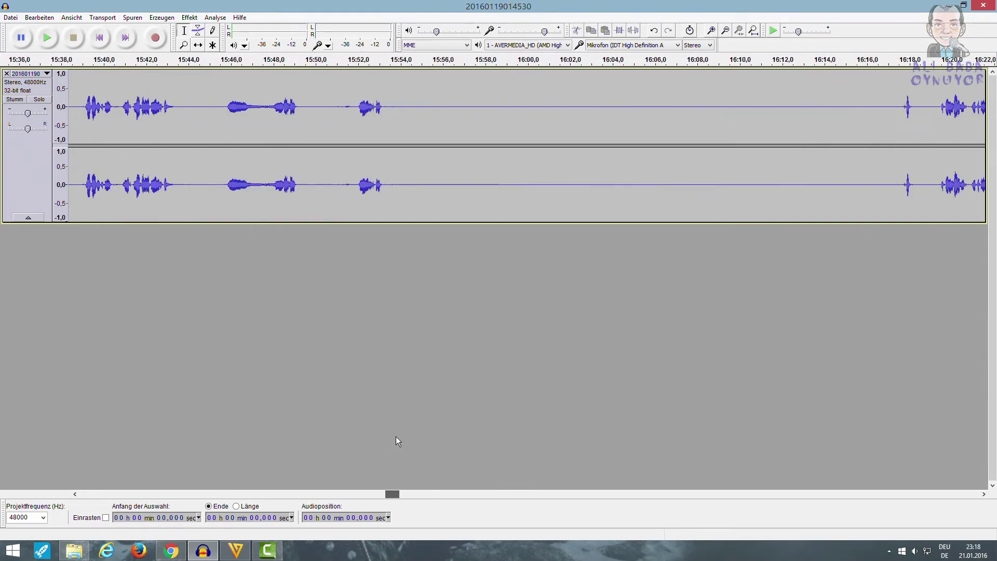
scroll(408, 434, right, 3)
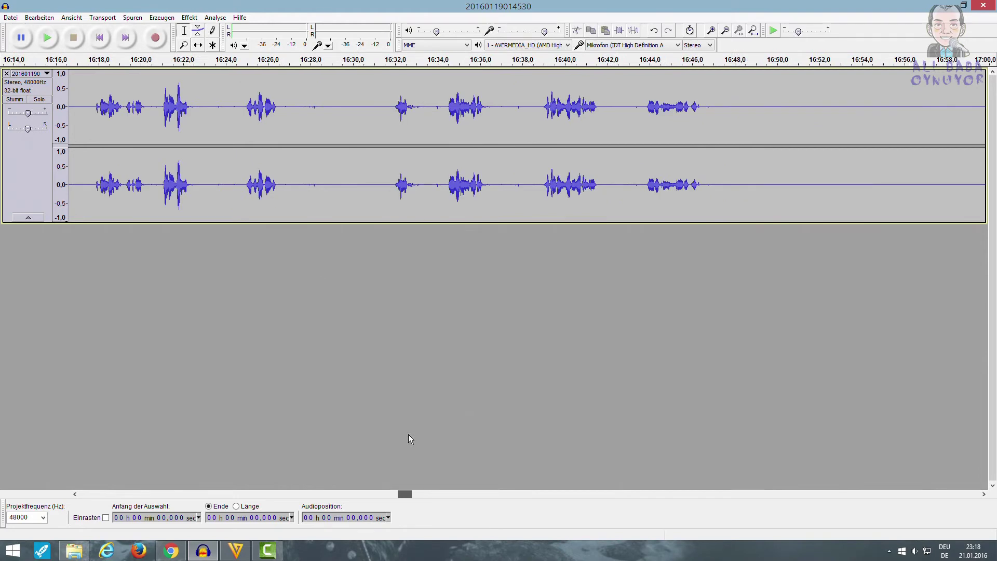
scroll(413, 431, right, 7)
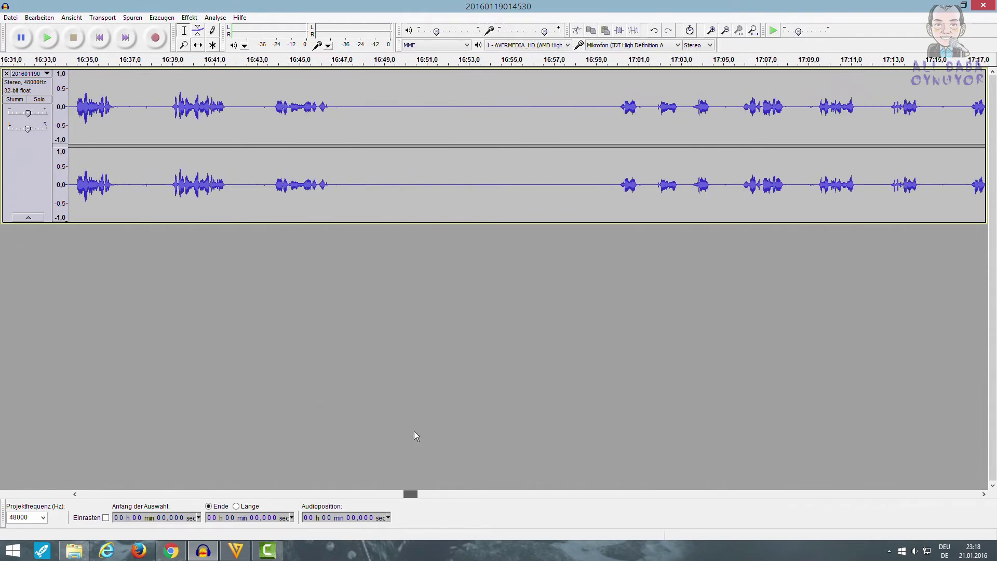
scroll(427, 430, left, 15)
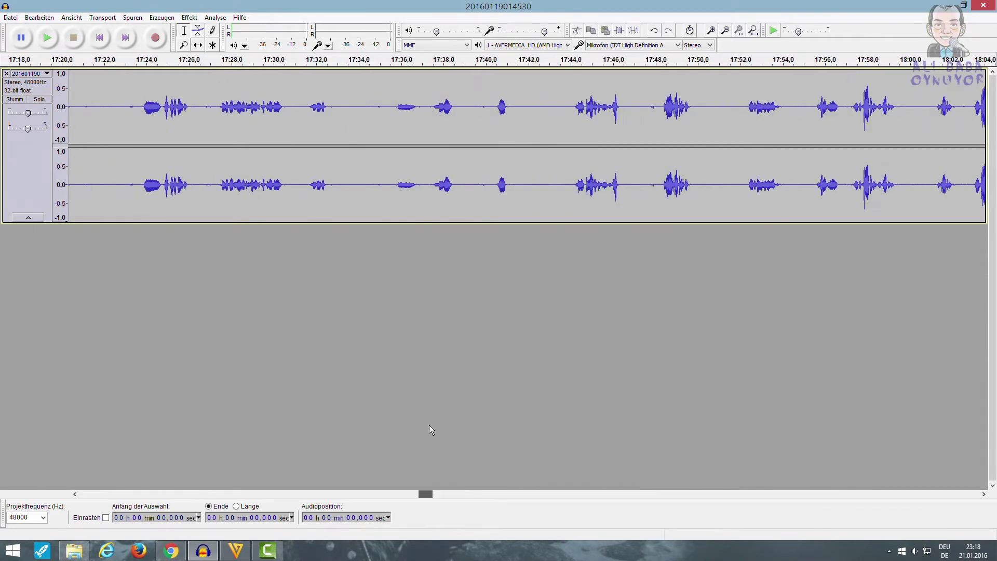
scroll(435, 426, right, 15)
scroll(413, 469, left, 2)
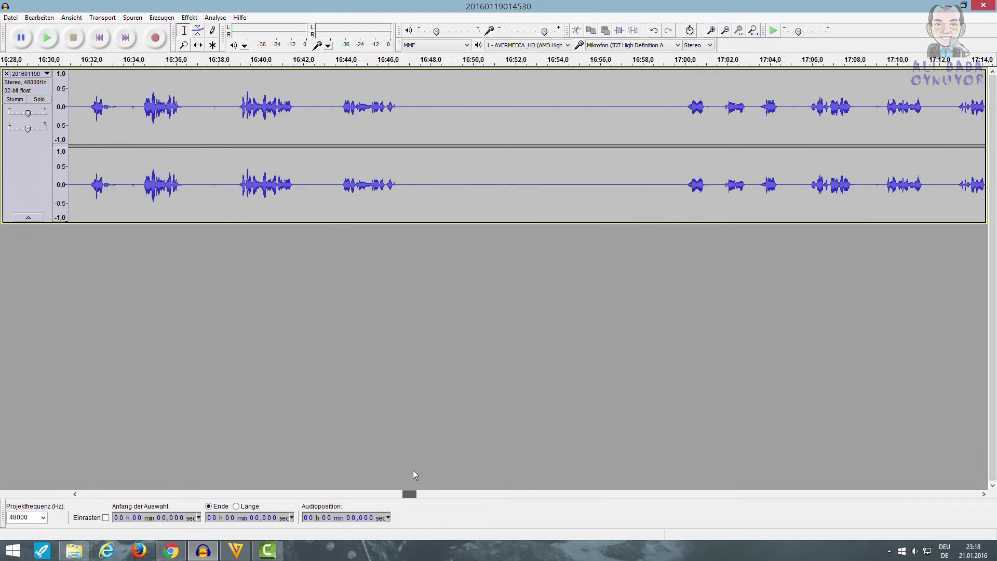
Select the faint noise between about 18:41.295 and 18:42.054 and capture it as the Noise Removal profile.
drag(414, 492, 452, 472)
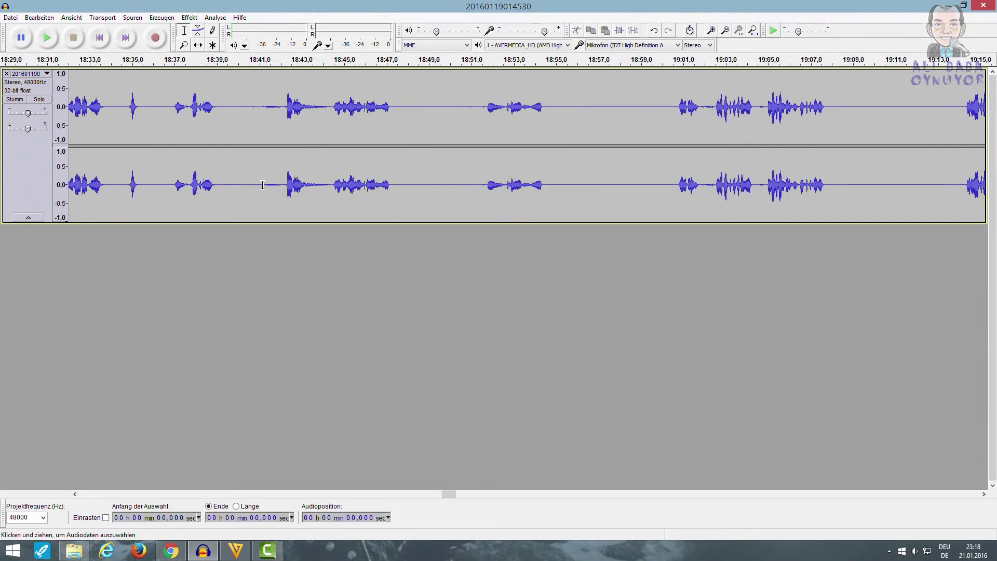
drag(265, 183, 281, 186)
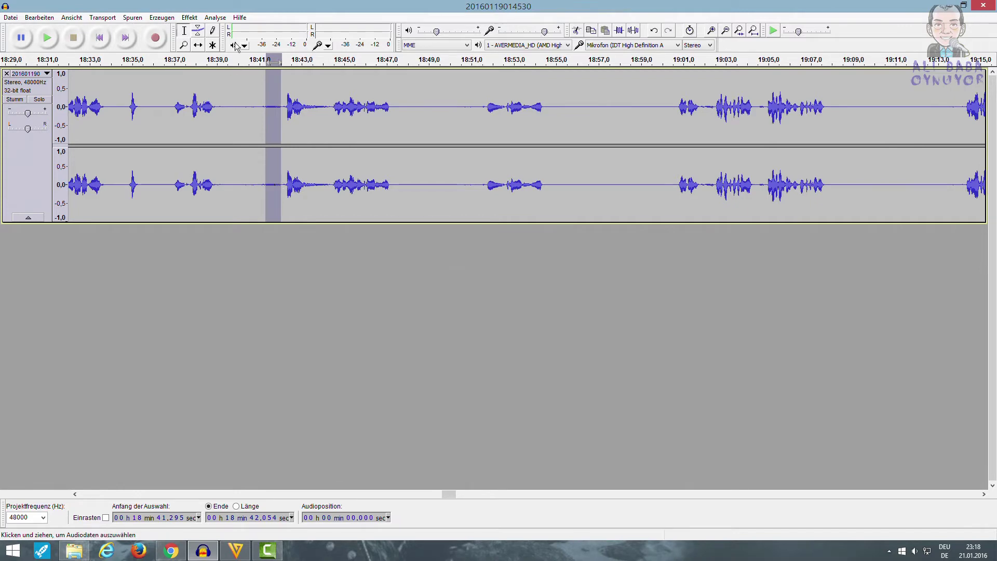
click(215, 17)
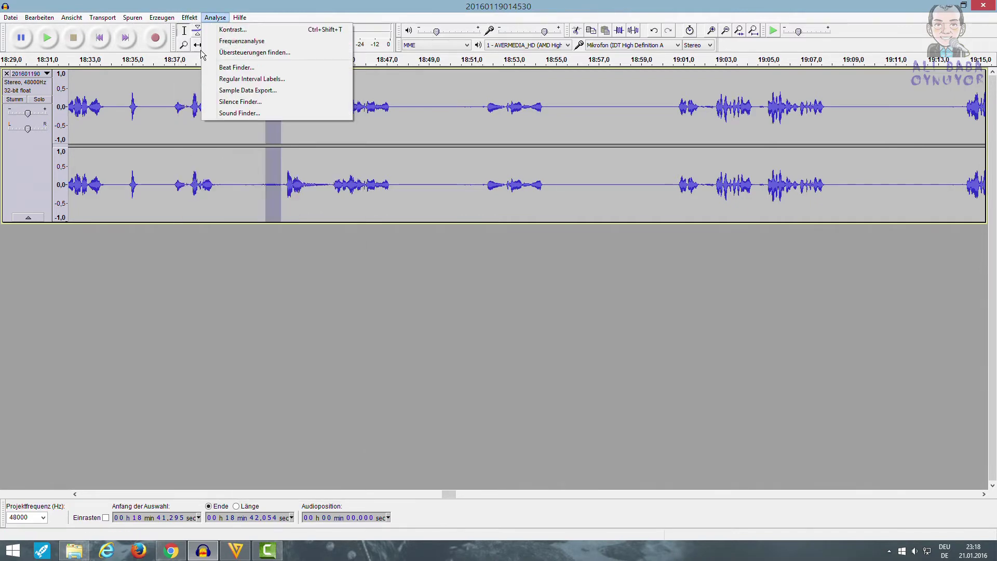
mouse_move(189, 17)
click(223, 203)
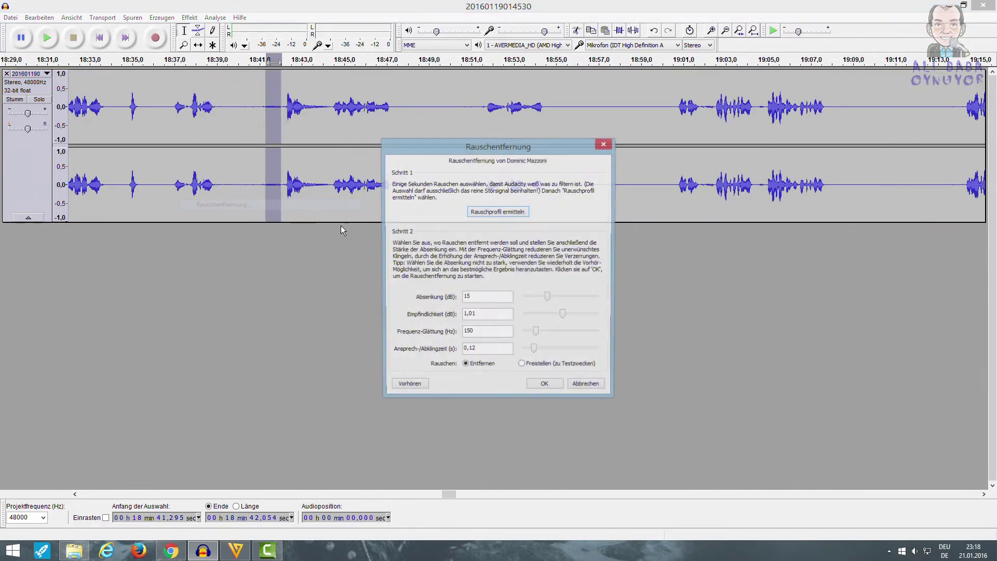
click(499, 212)
Apply Noise Removal to the entire track with 15 dB reduction, 1.01 dB sensitivity, 150 Hz frequency smoothing and 0.12 s attack/decay time.
click(420, 208)
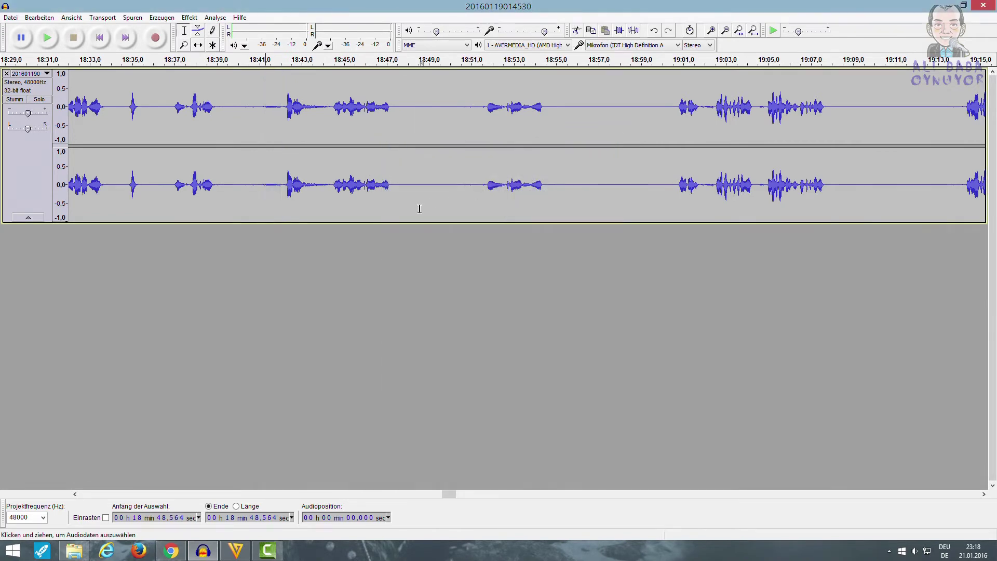
key(ctrl+a)
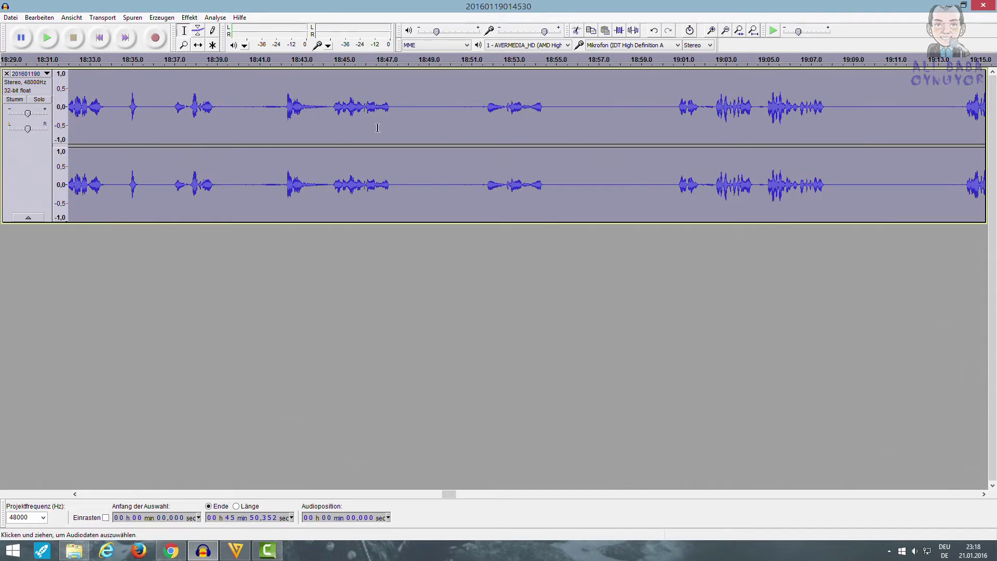
click(189, 17)
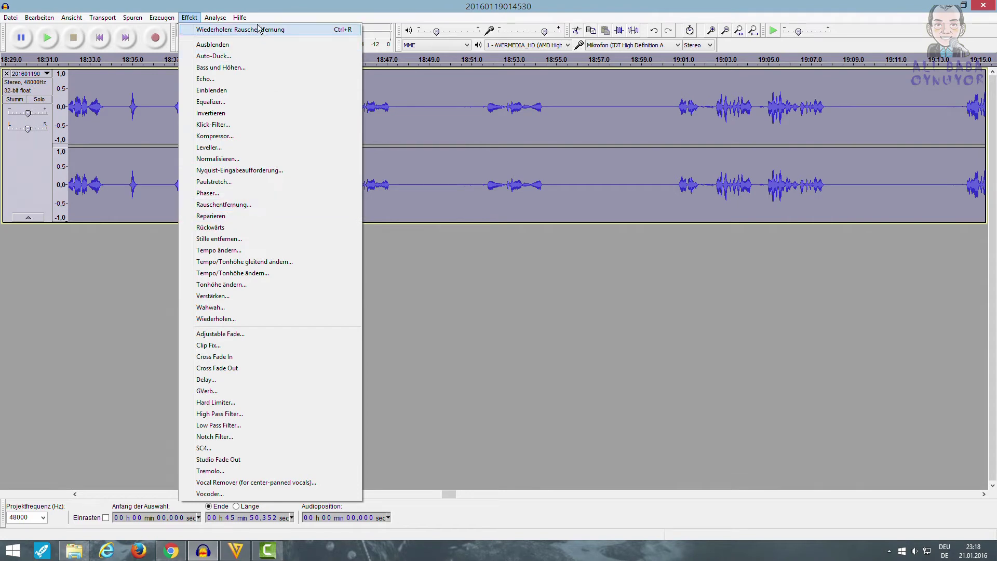
click(229, 204)
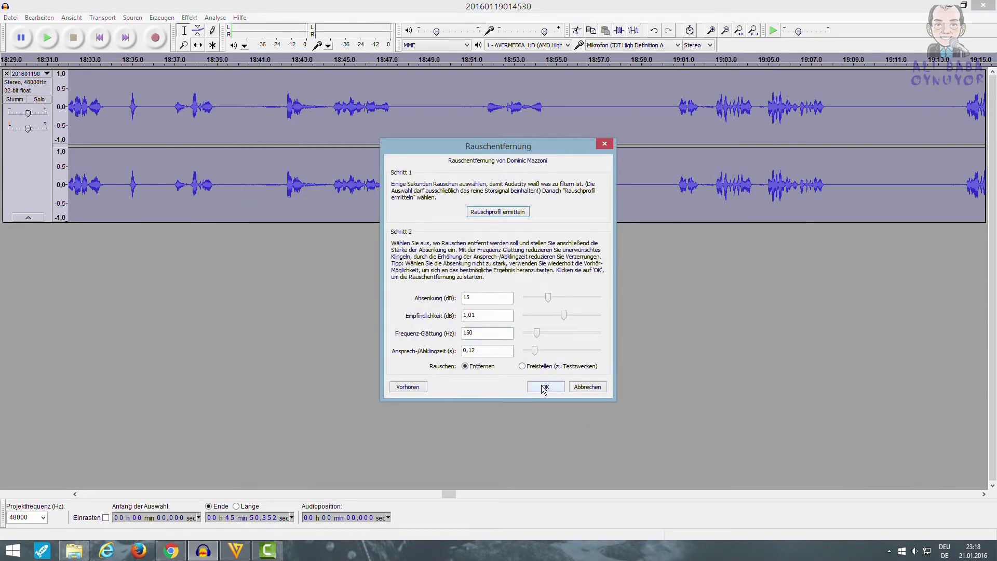
click(543, 387)
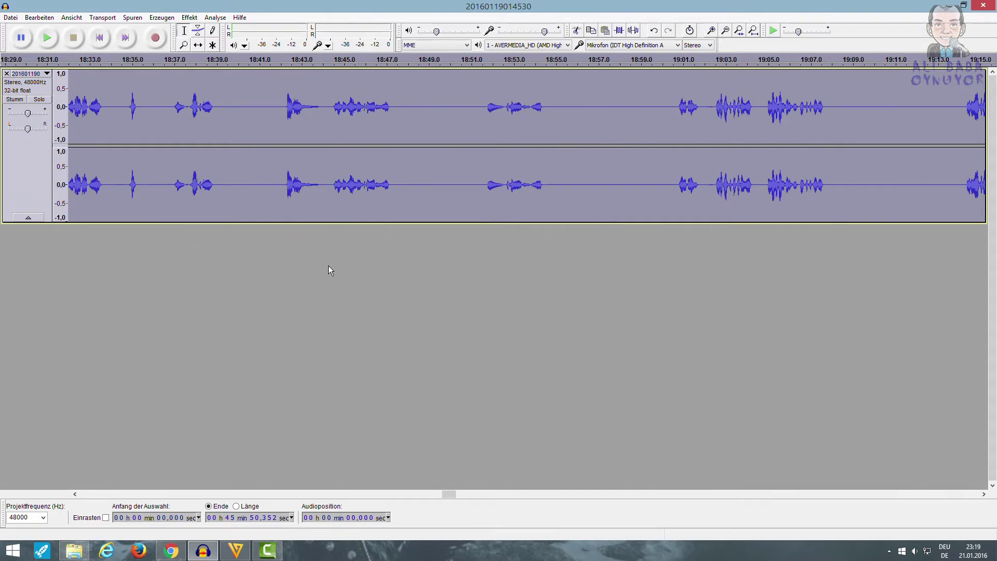
Export the track as 5 in WAV (Microsoft) 16-bit PCM format with blank metadata, and close Audacity without saving the project.
click(10, 17)
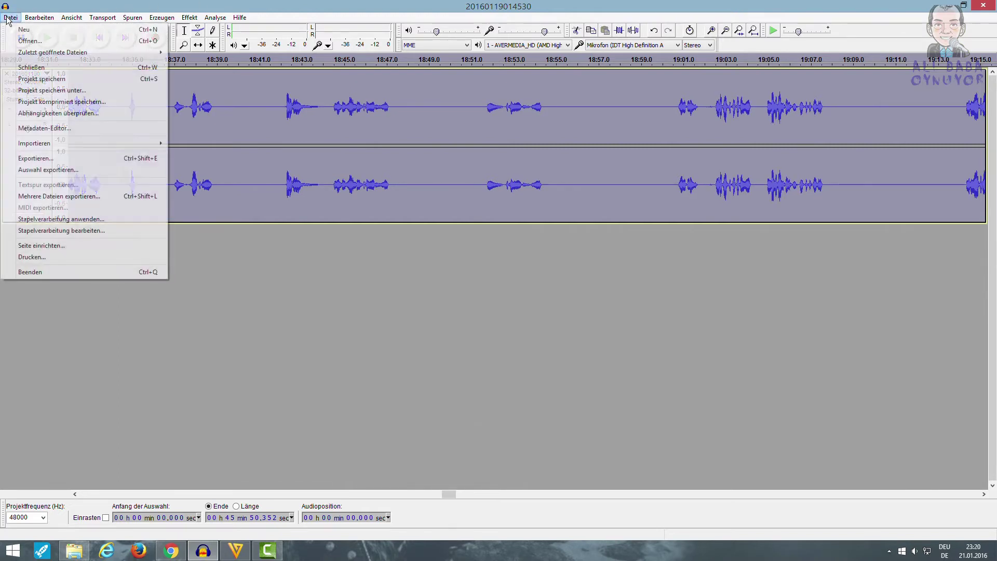
click(34, 158)
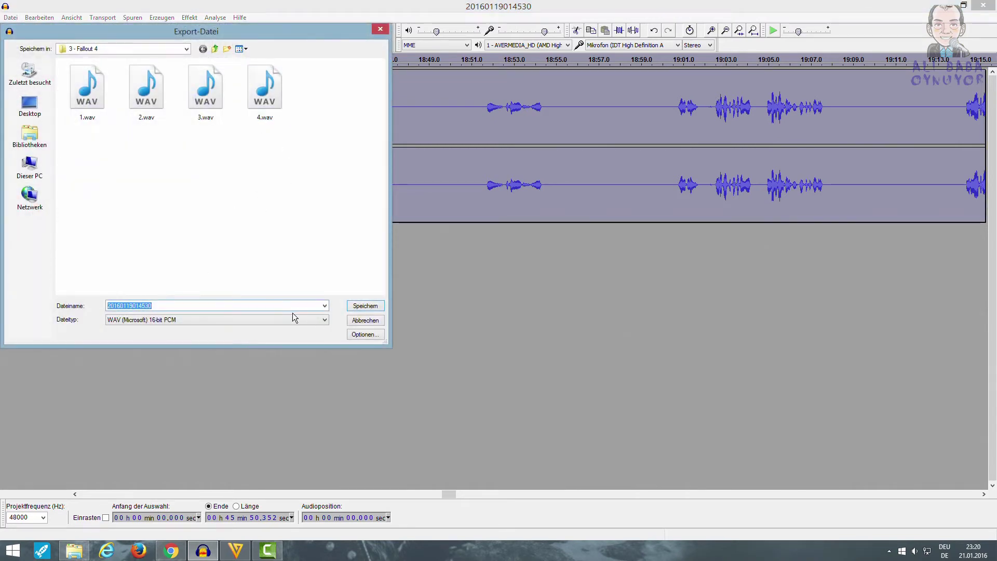
text(5)
key(Return)
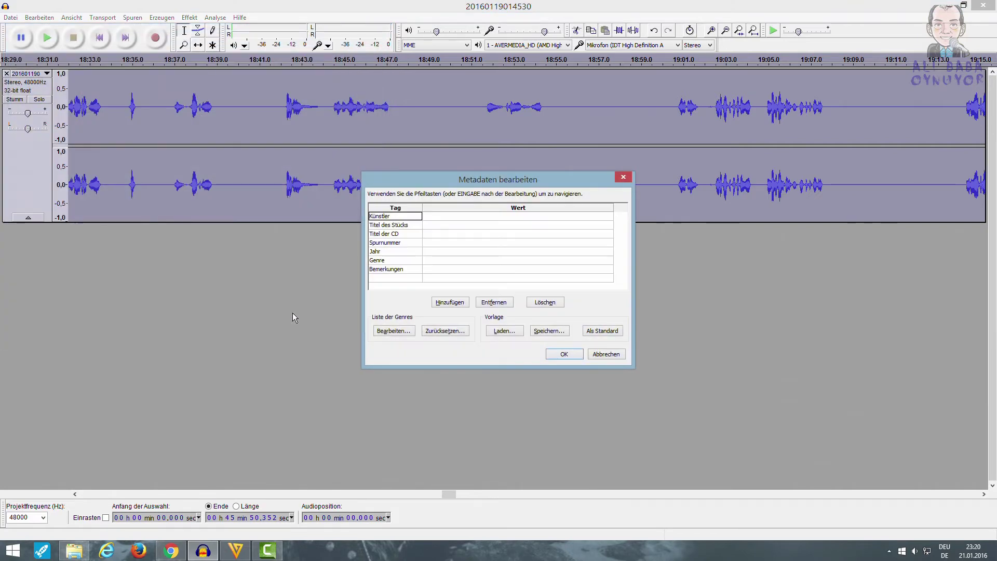
click(559, 355)
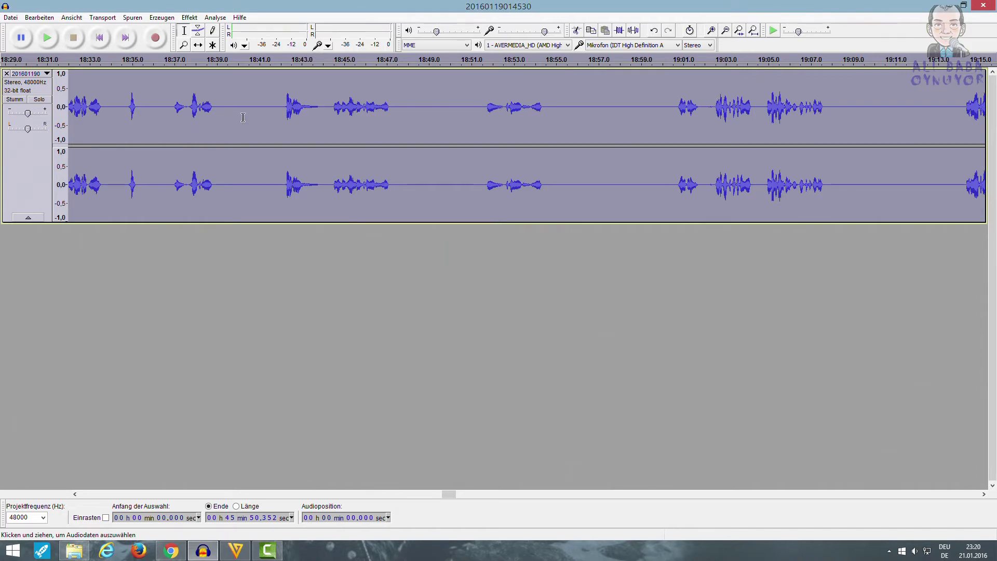
click(984, 6)
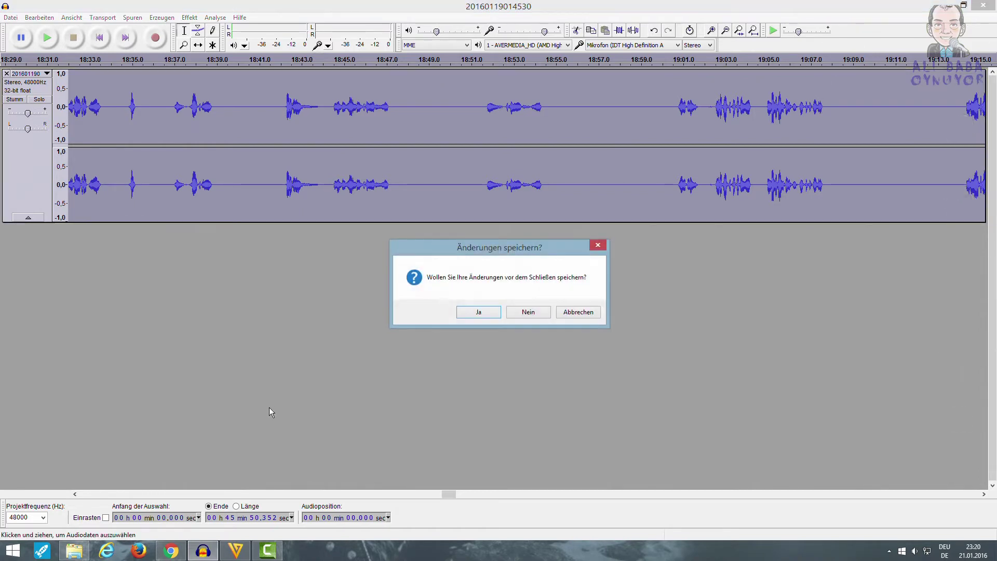
click(528, 311)
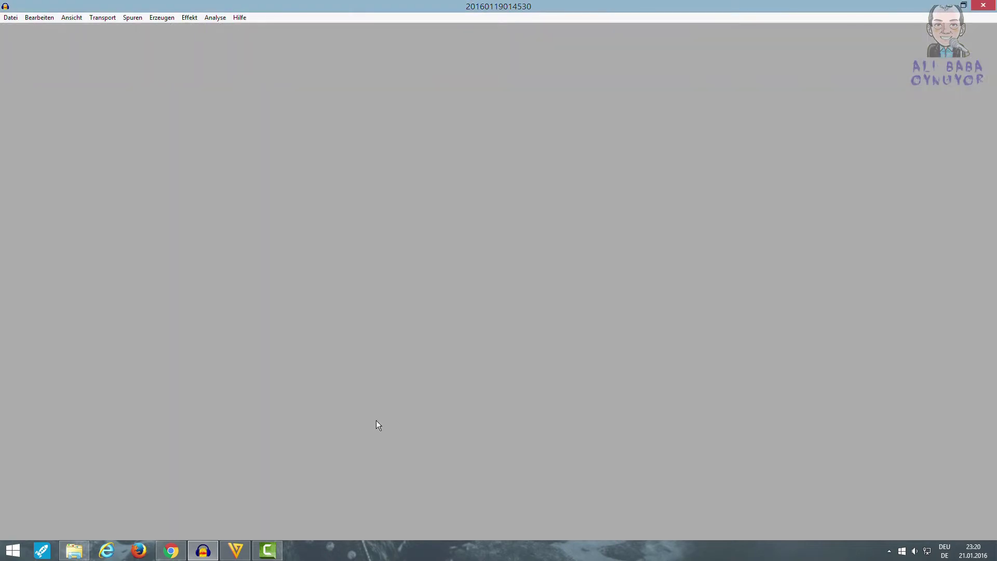
Import 3.mp4 and 3.wav from the 1 - Stranded Deep folder in File Explorer into Camtasia Studio's clip bin.
click(267, 550)
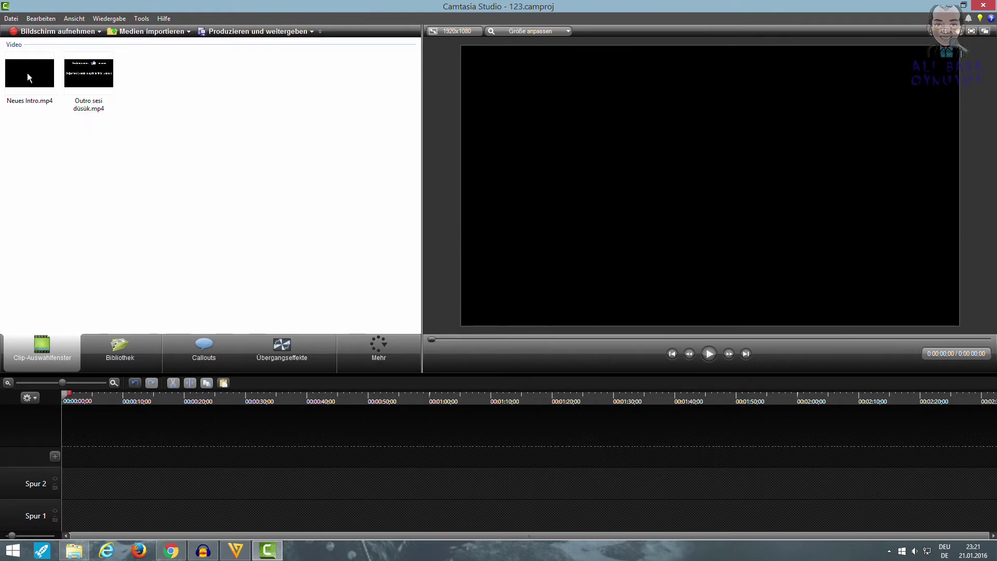
click(74, 550)
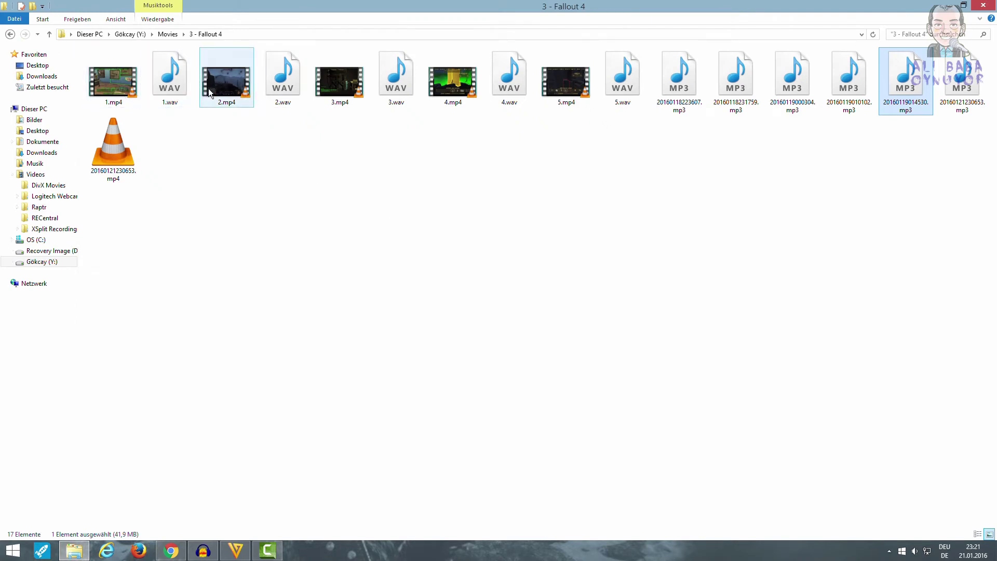
click(49, 34)
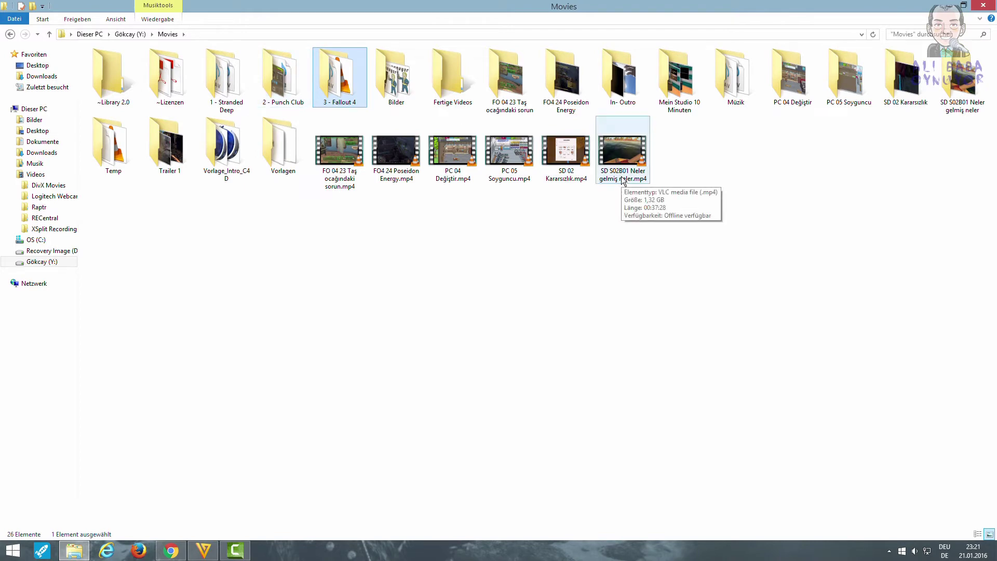
double_click(233, 82)
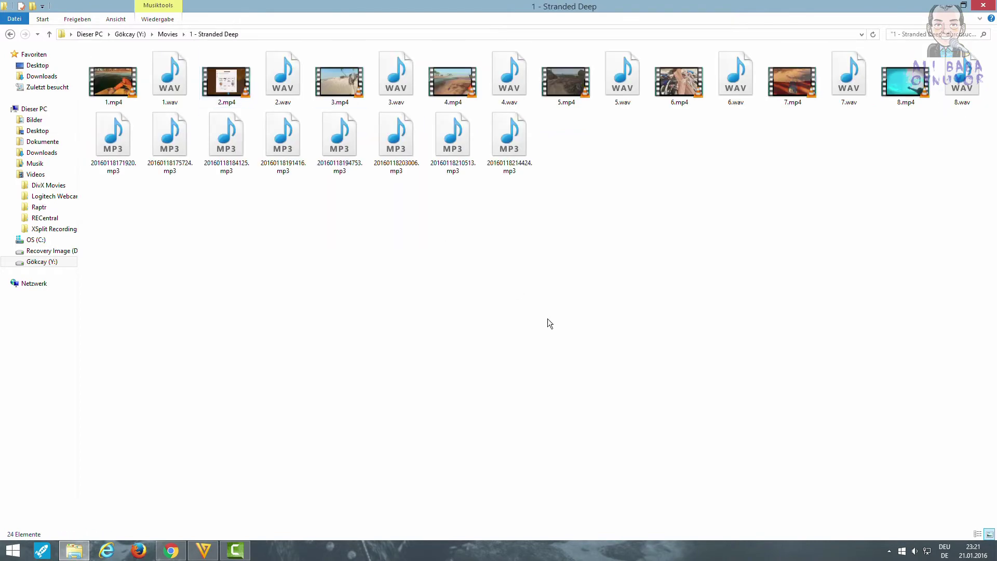
click(50, 34)
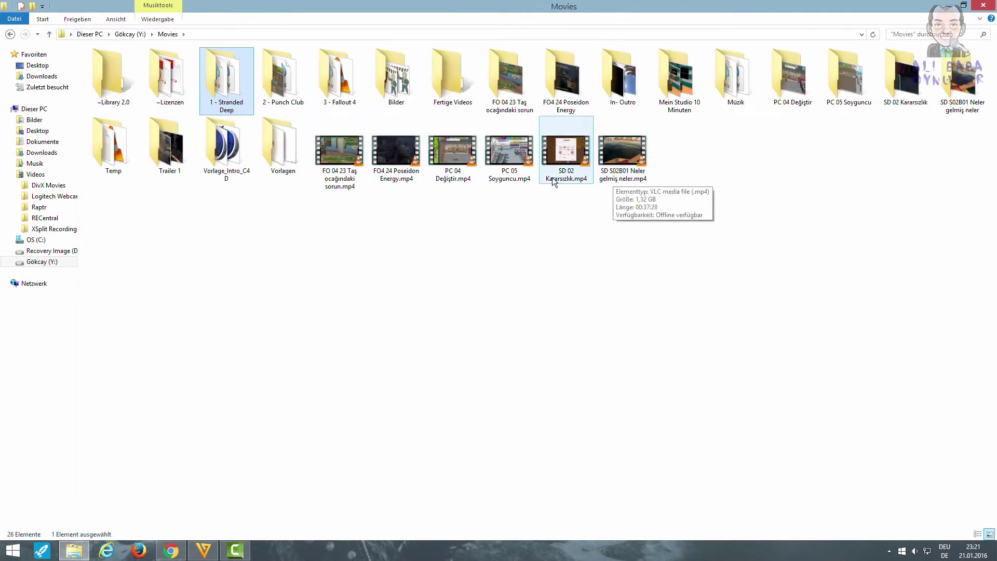
double_click(246, 75)
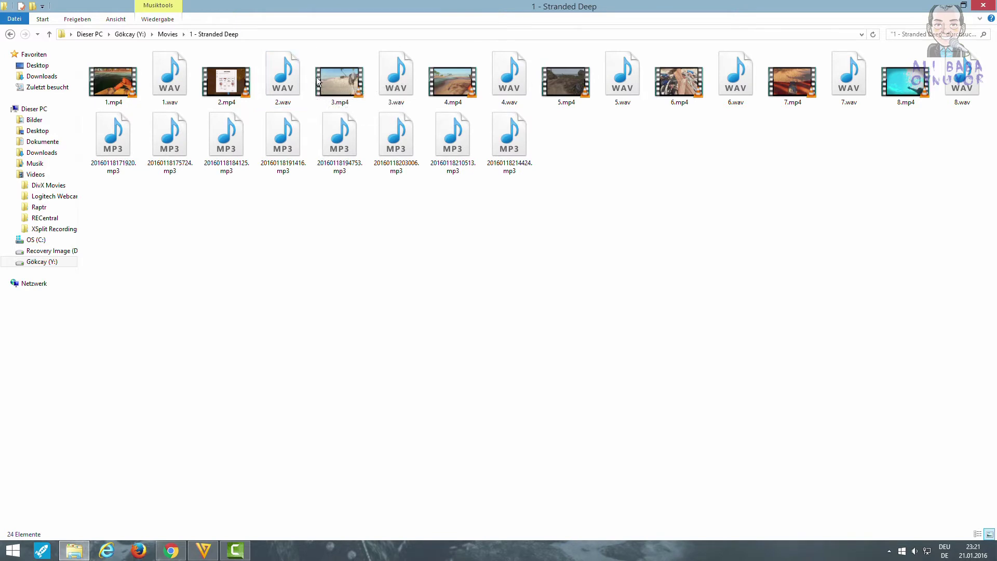
drag(310, 76, 230, 488)
drag(119, 177, 137, 195)
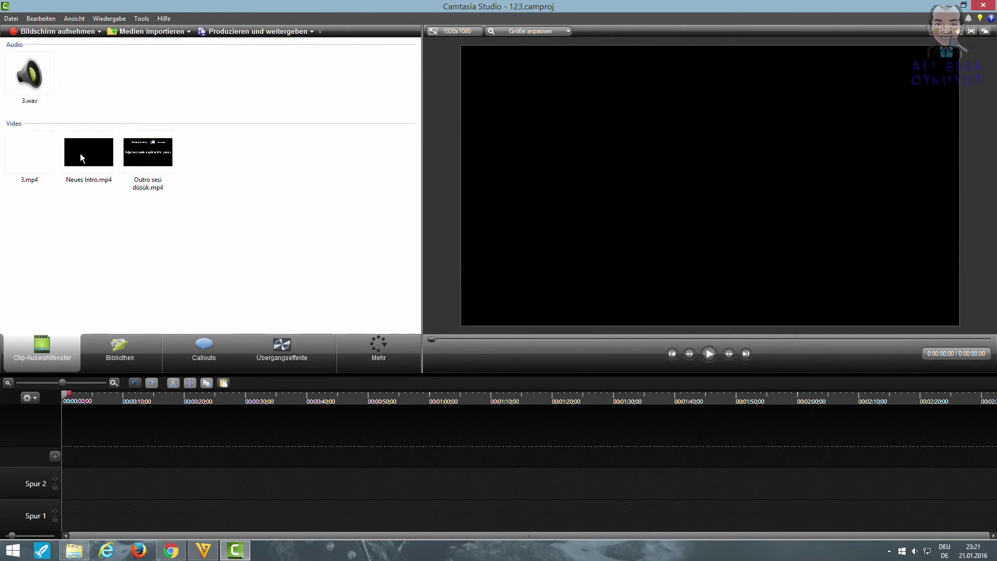
Place Neues Intro.mp4 at the start of Spur 1, 3.mp4 after it at about 15 seconds, and 3.wav on Spur 2 above it.
drag(80, 153, 98, 511)
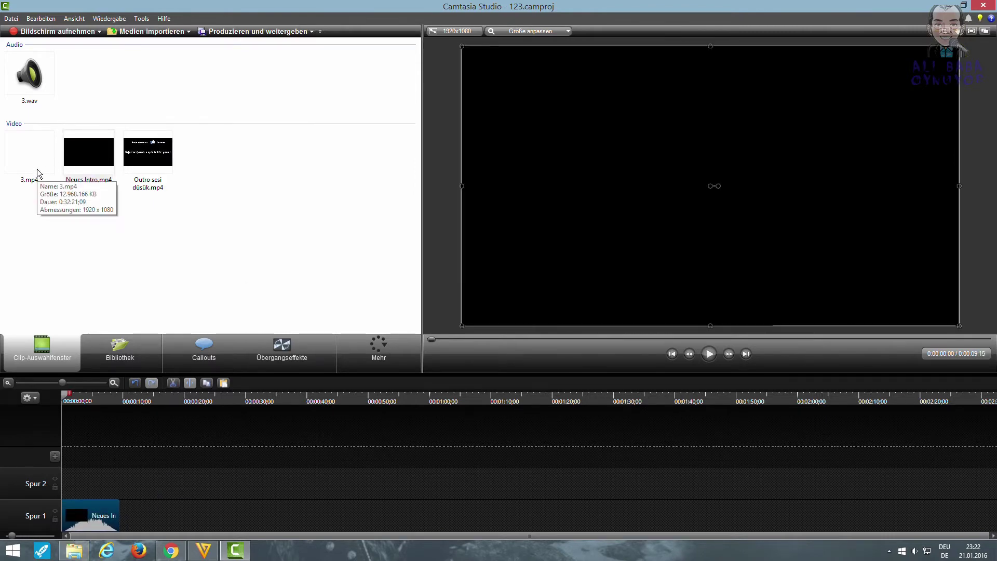
drag(32, 151, 163, 519)
drag(48, 76, 195, 494)
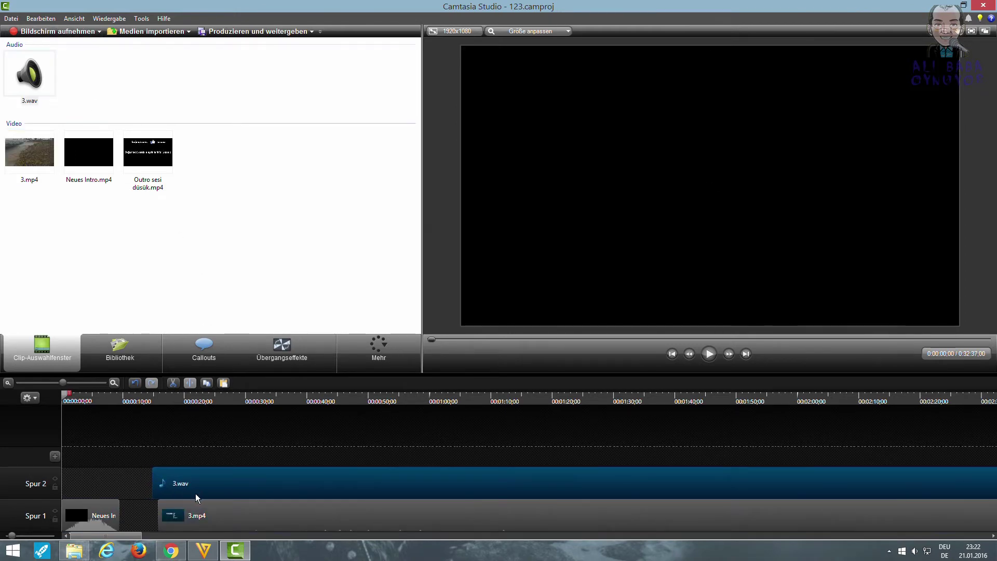
Compare where 3.wav and 3.mp4 end and begin on the timeline, leaving the playhead at 0:00:13;01.
drag(140, 536, 987, 535)
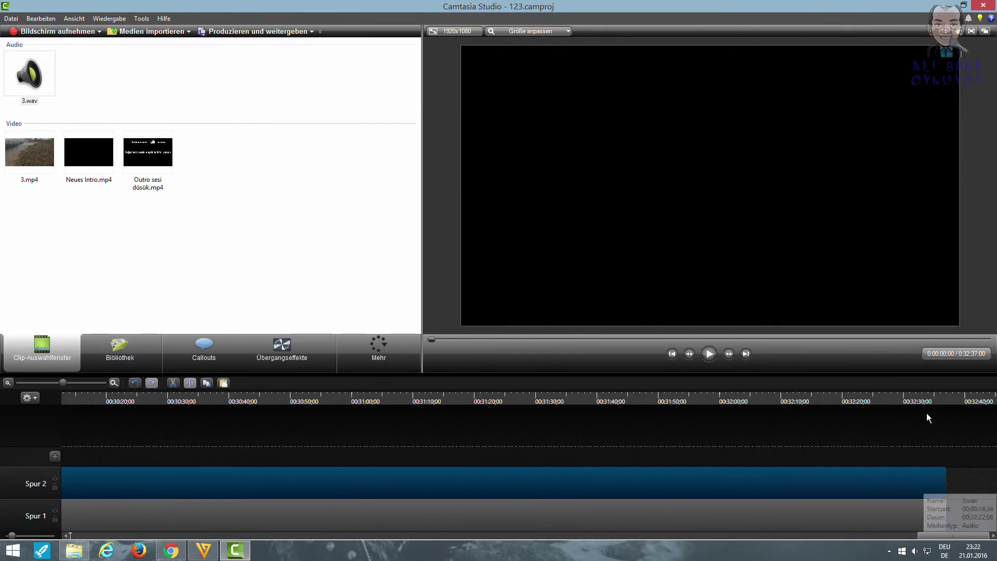
click(945, 397)
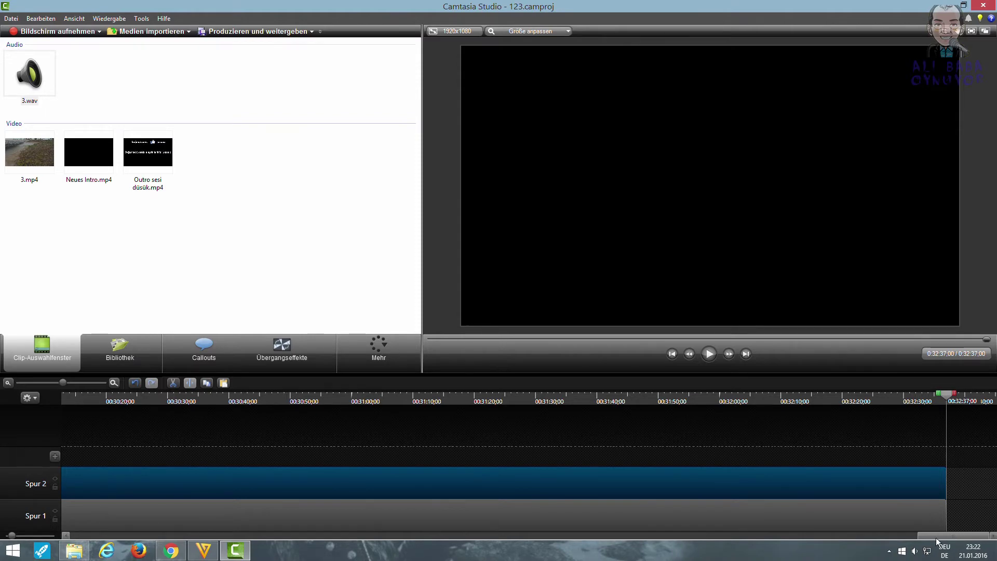
drag(952, 536, 2, 546)
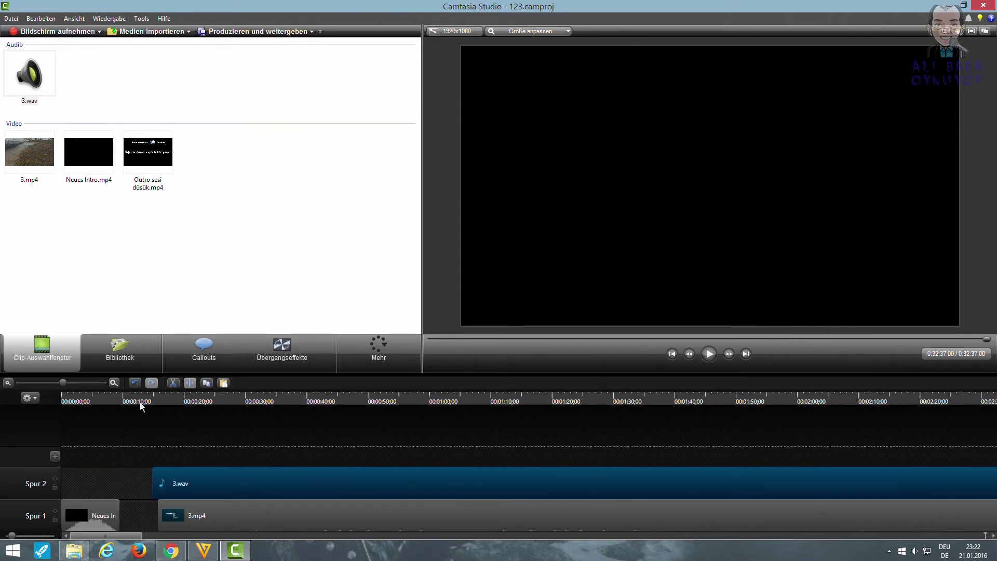
click(158, 394)
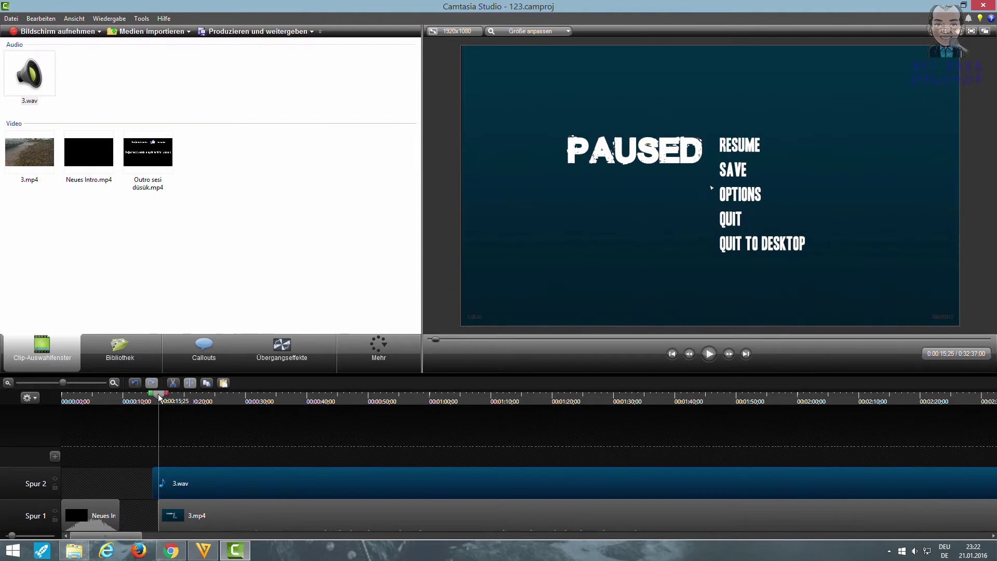
drag(158, 398, 141, 402)
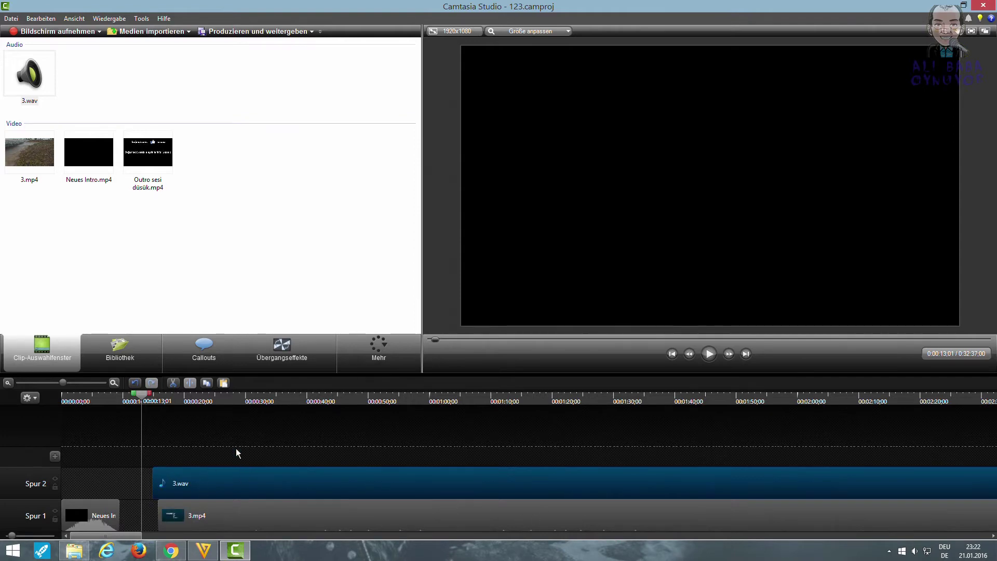
Examine the audio settings and volume levels of the timeline clips and return to the clip bin.
click(354, 346)
click(374, 379)
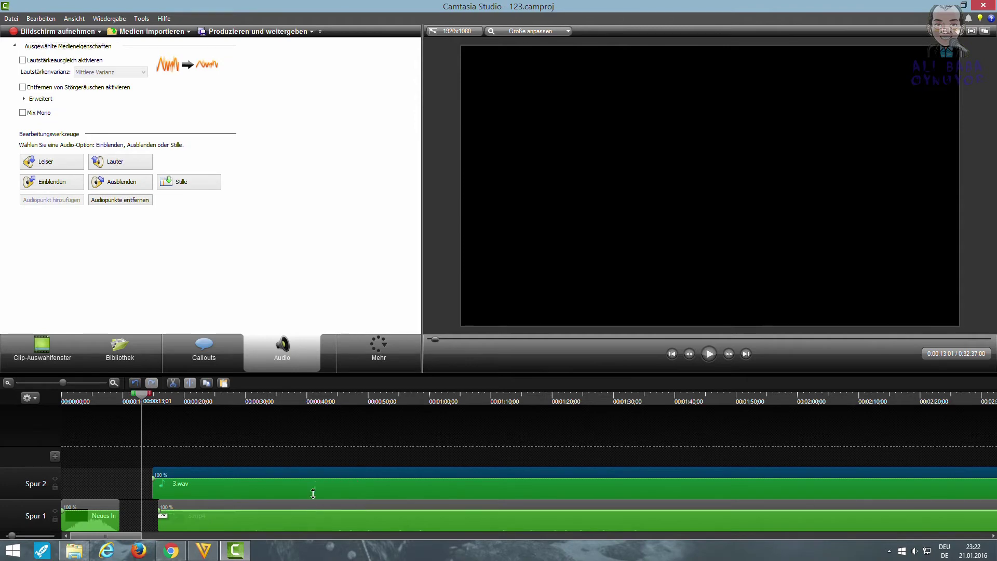
click(39, 352)
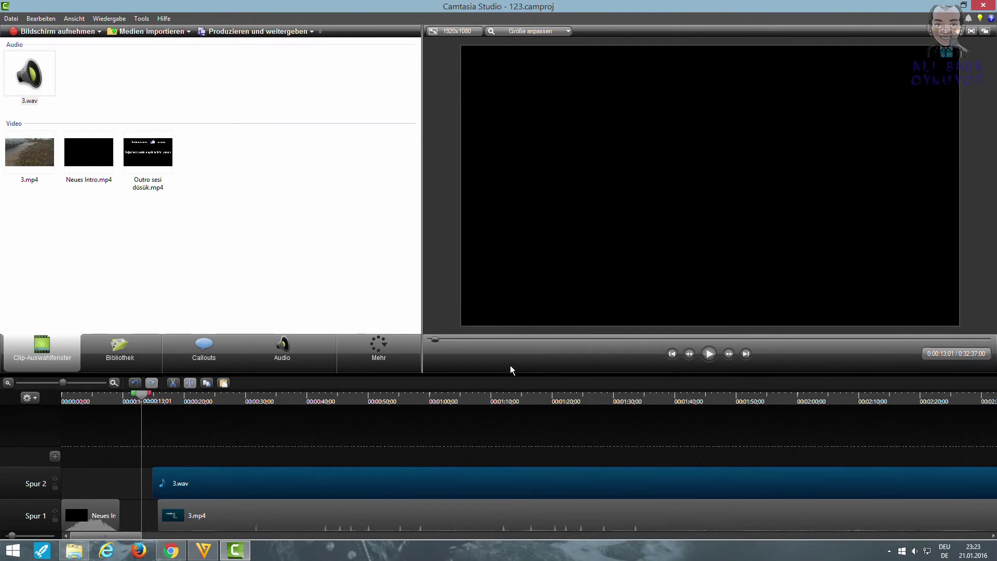
click(284, 350)
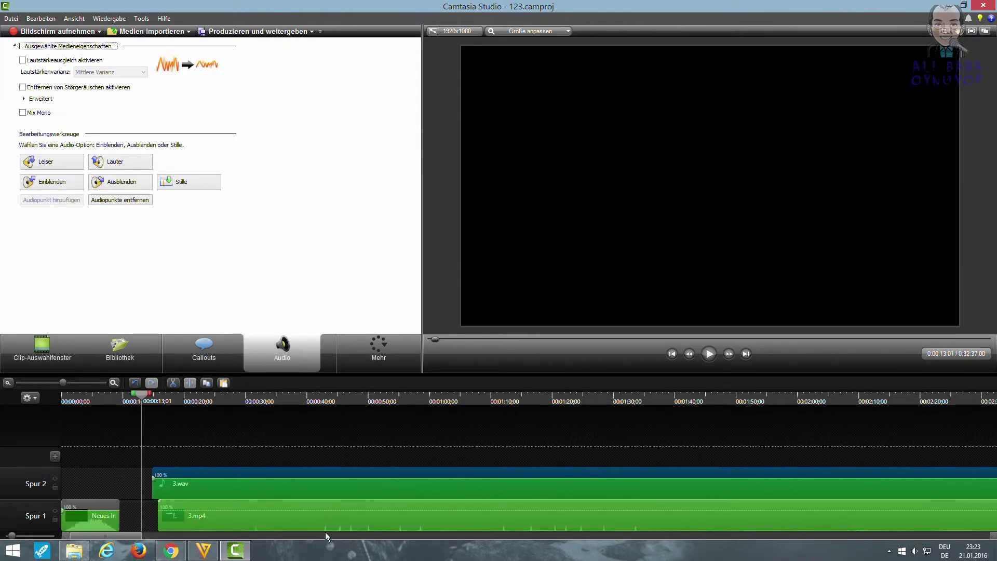
click(60, 344)
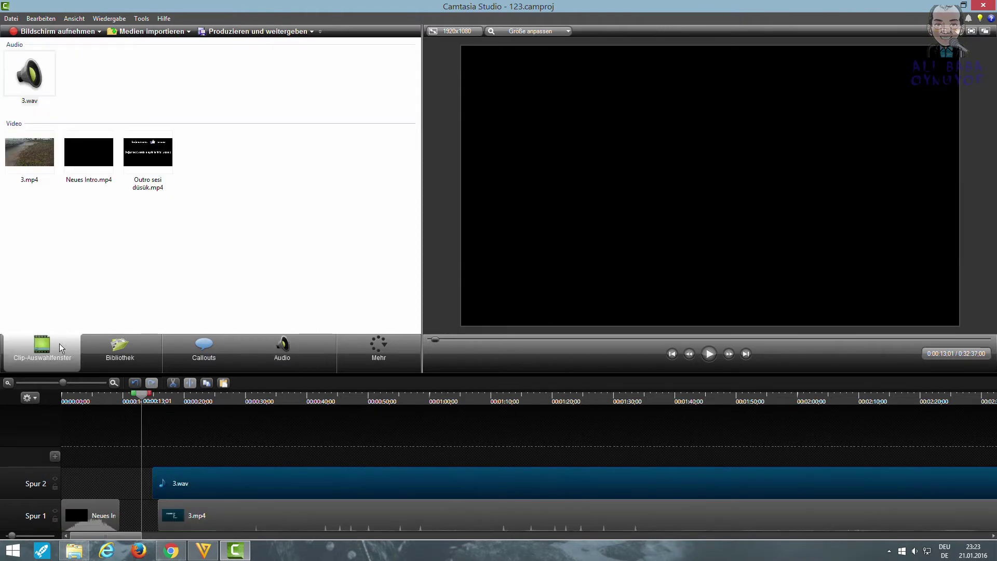
Play the opening of 3.mp4 and 3.wav between about 0:00:16 and 0:00:20 to check where the recording should start.
click(274, 455)
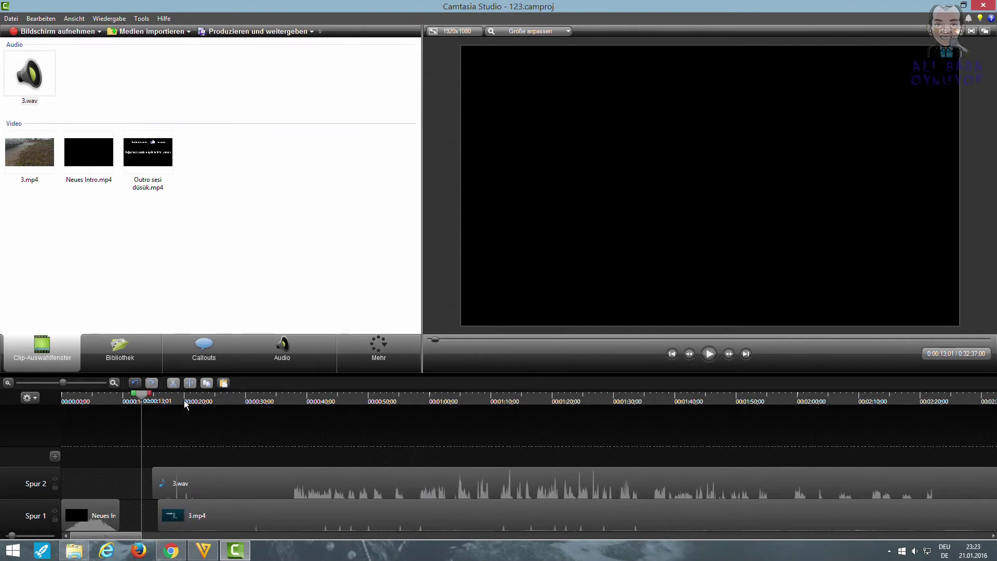
click(171, 394)
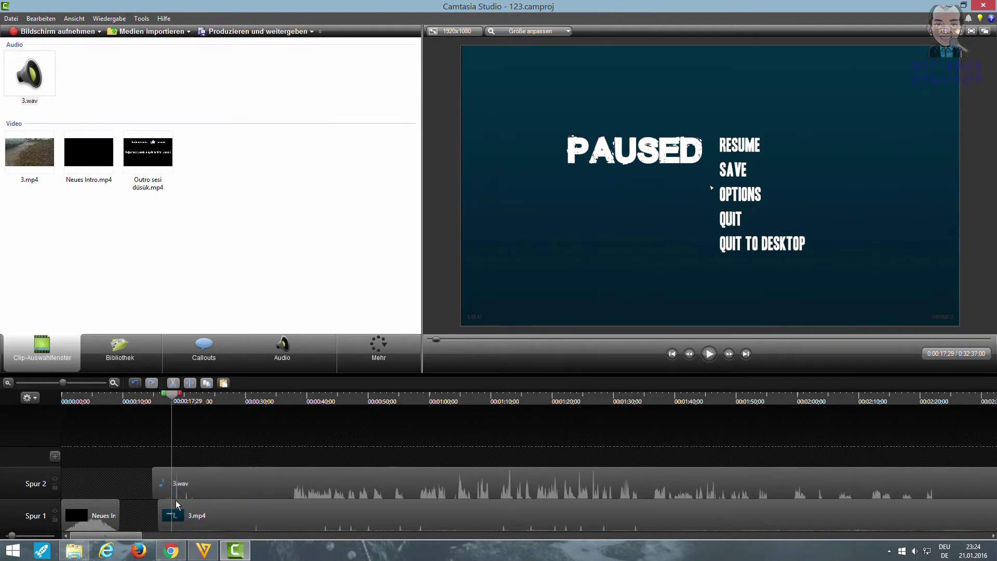
click(709, 353)
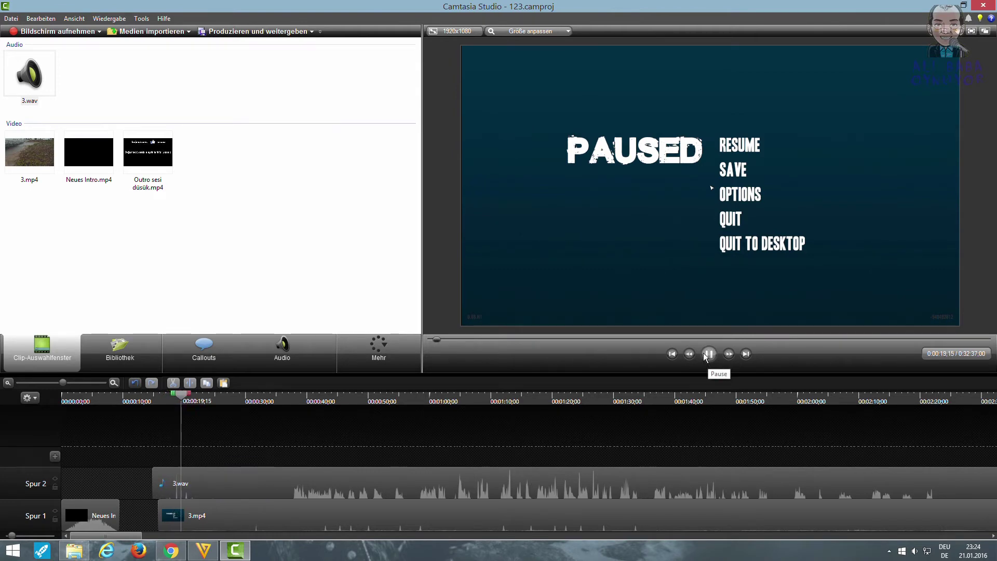
click(708, 355)
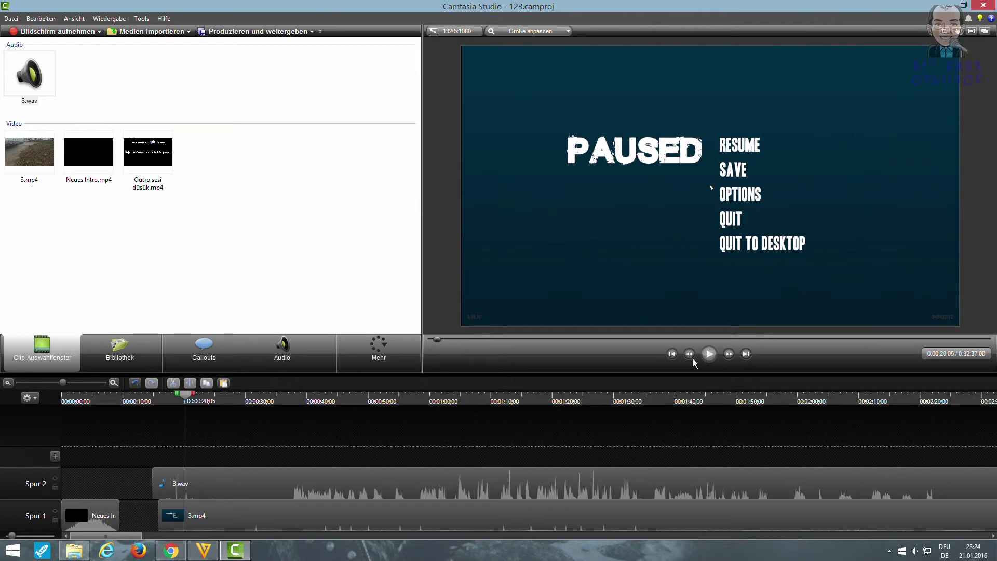
click(162, 401)
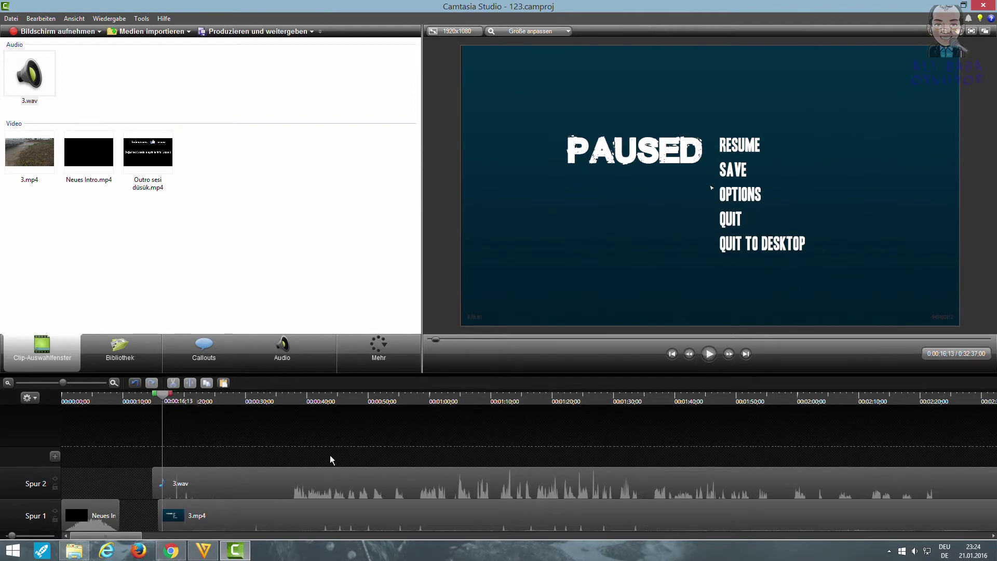
click(710, 356)
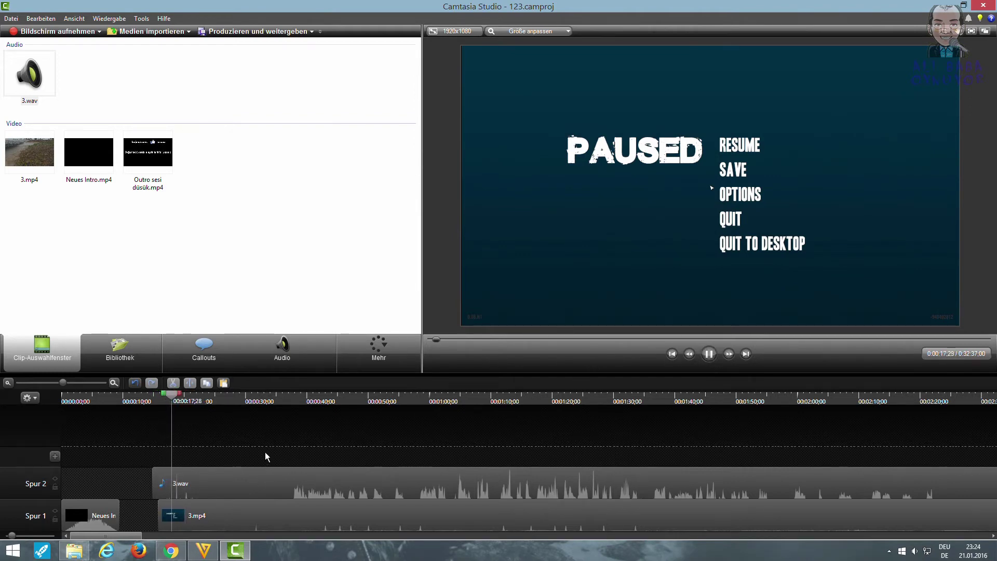
click(710, 355)
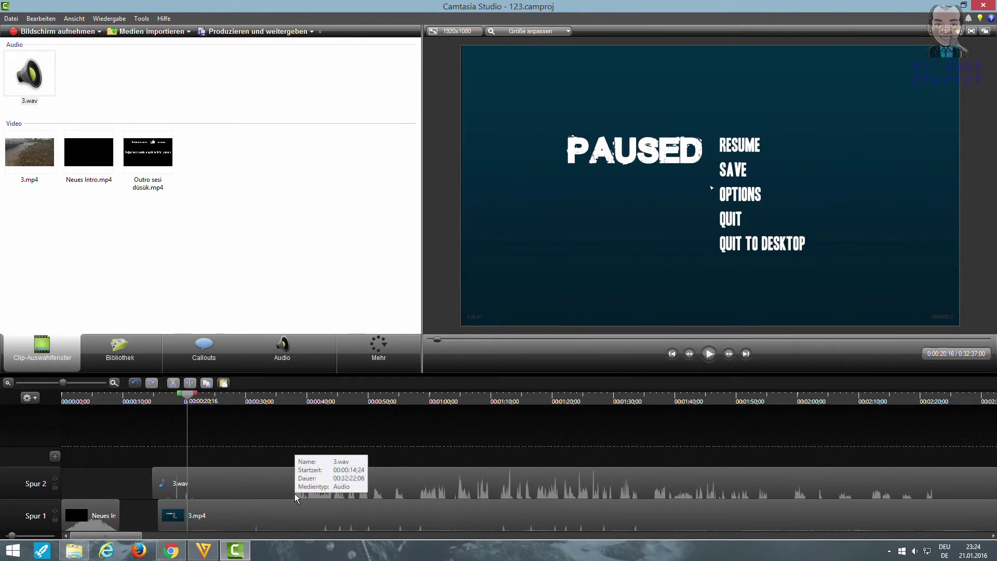
Cut off 3.wav and 3.mp4 before 0:00:35;23 and move both remaining clips up to the end of Neues Intro.mp4.
drag(270, 398, 284, 400)
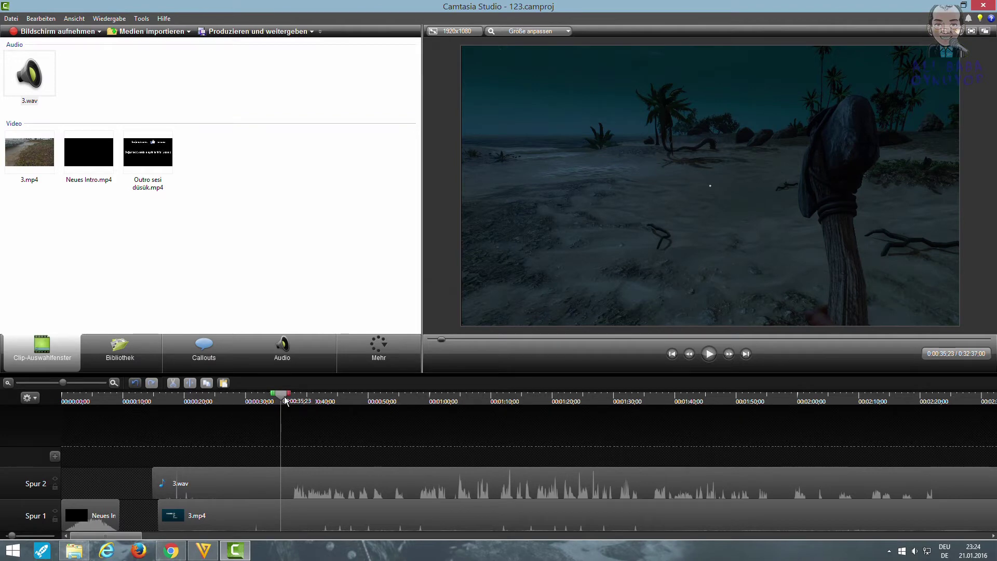
drag(250, 450, 223, 522)
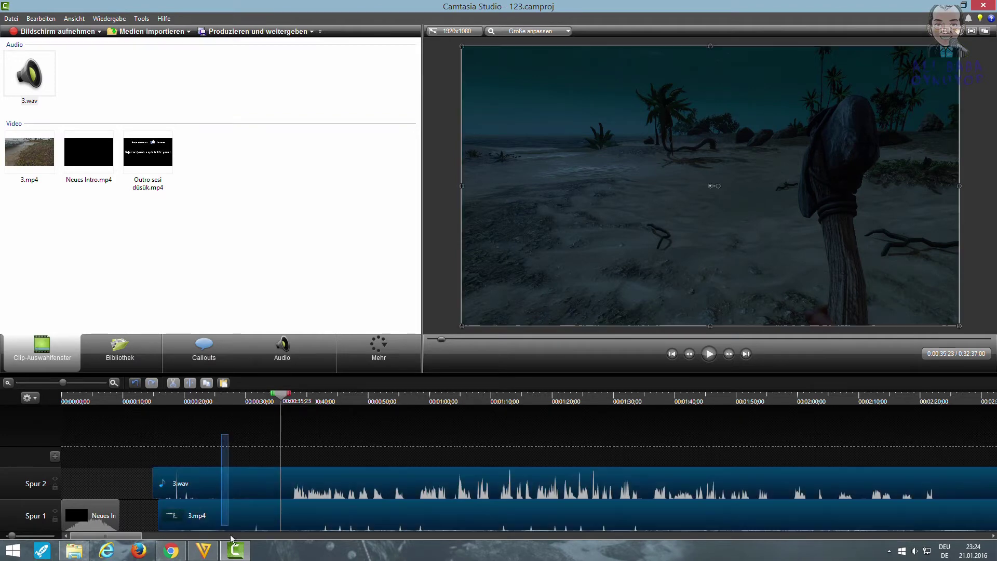
click(188, 383)
drag(232, 456, 244, 531)
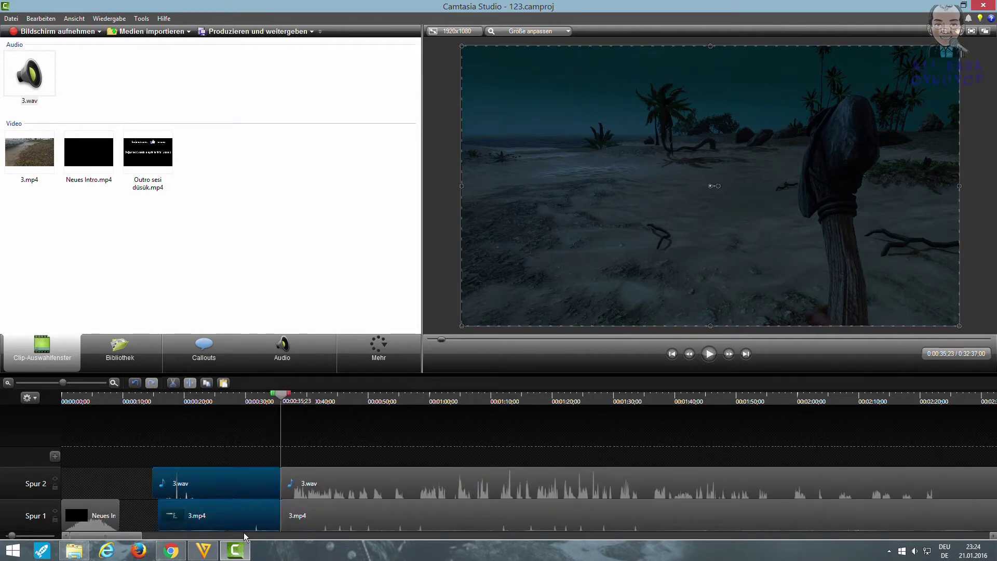
key(Delete)
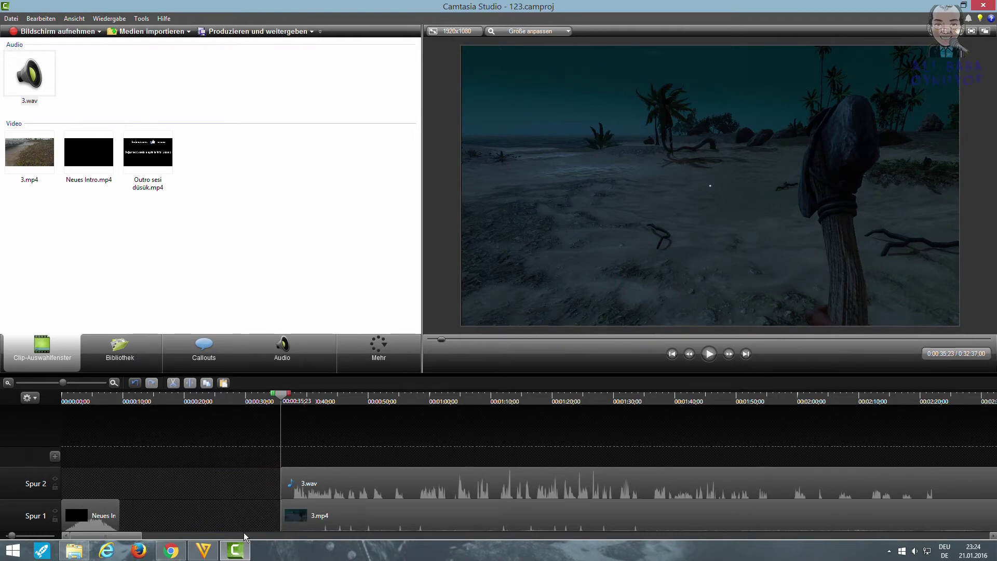
drag(349, 425, 196, 515)
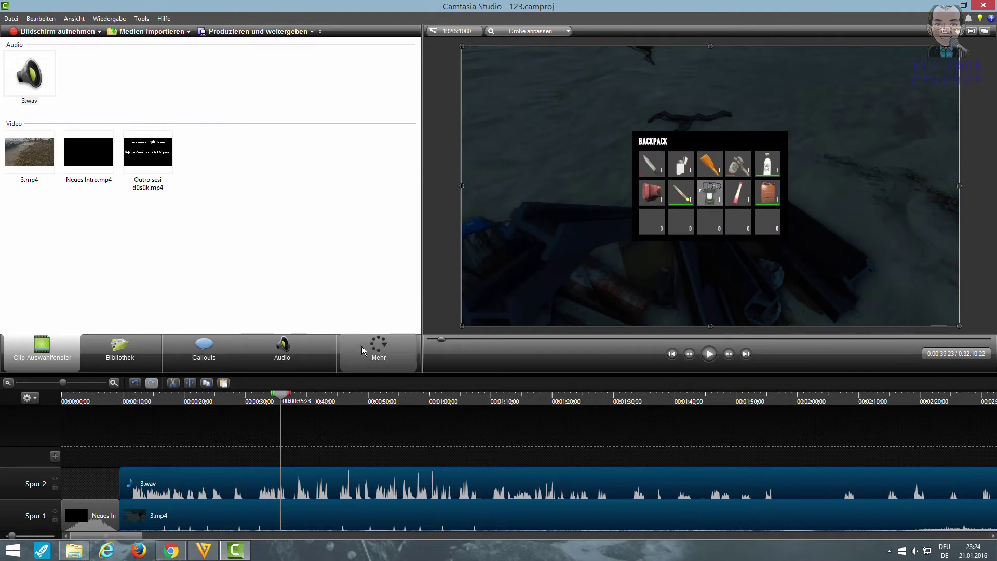
Add an Einblenden transition between Neues Intro.mp4 and 3.mp4 on Spur 1 and return to the clip bin.
click(363, 346)
click(369, 378)
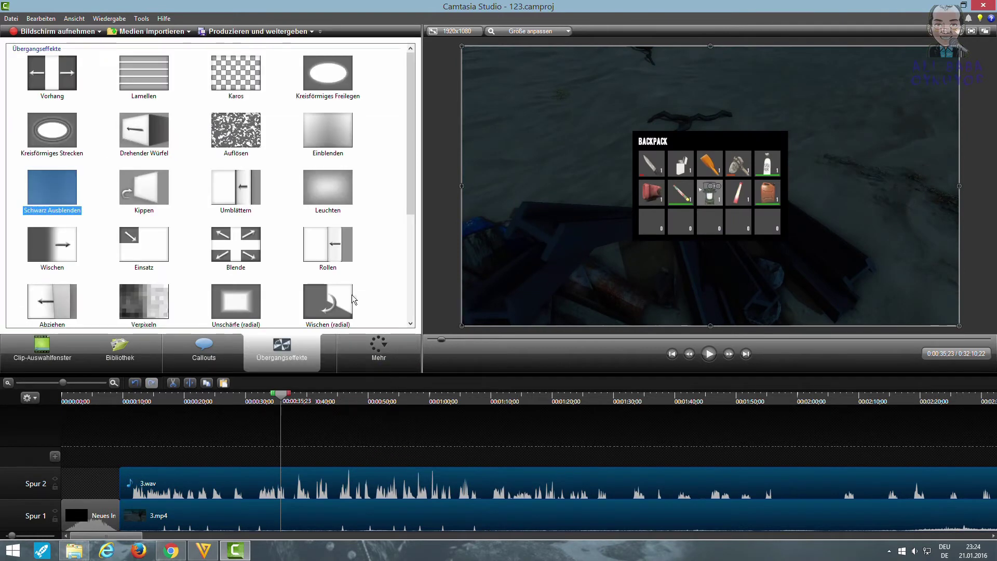
mouse_move(323, 149)
mouse_down()
mouse_move(150, 437)
mouse_move(121, 516)
mouse_up()
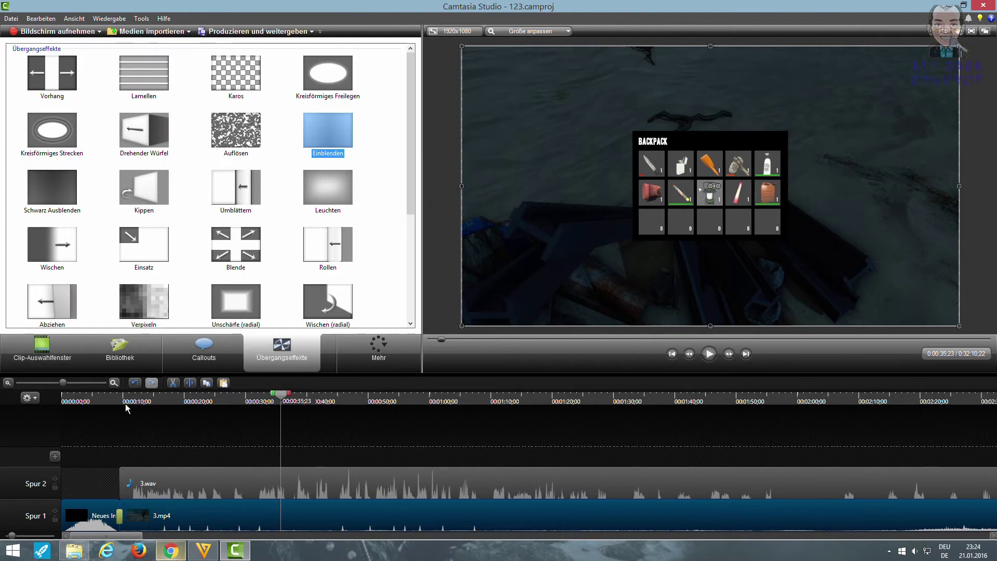
click(54, 353)
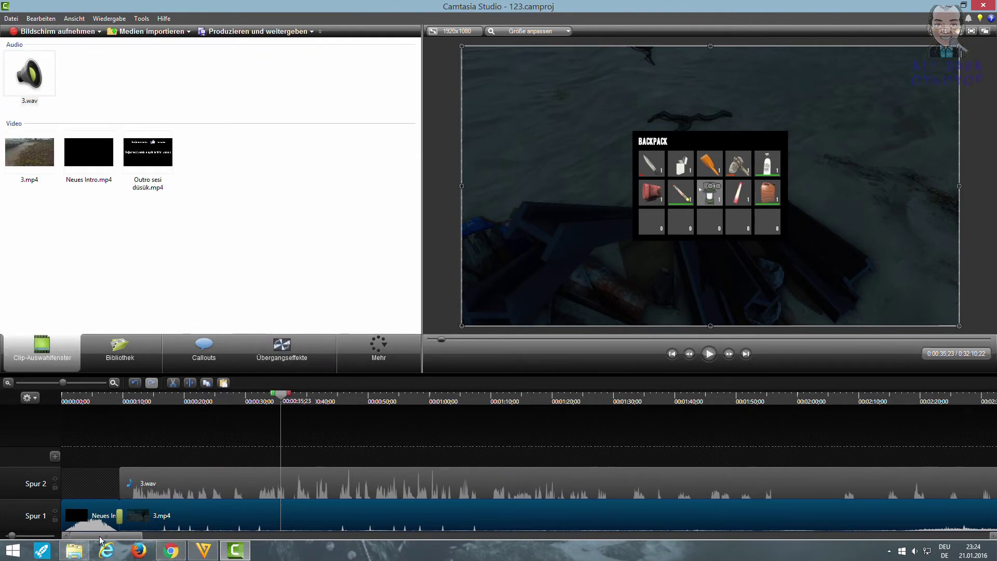
Preview the transition from the intro into the gameplay, starting at 0:00:09;00.
click(116, 401)
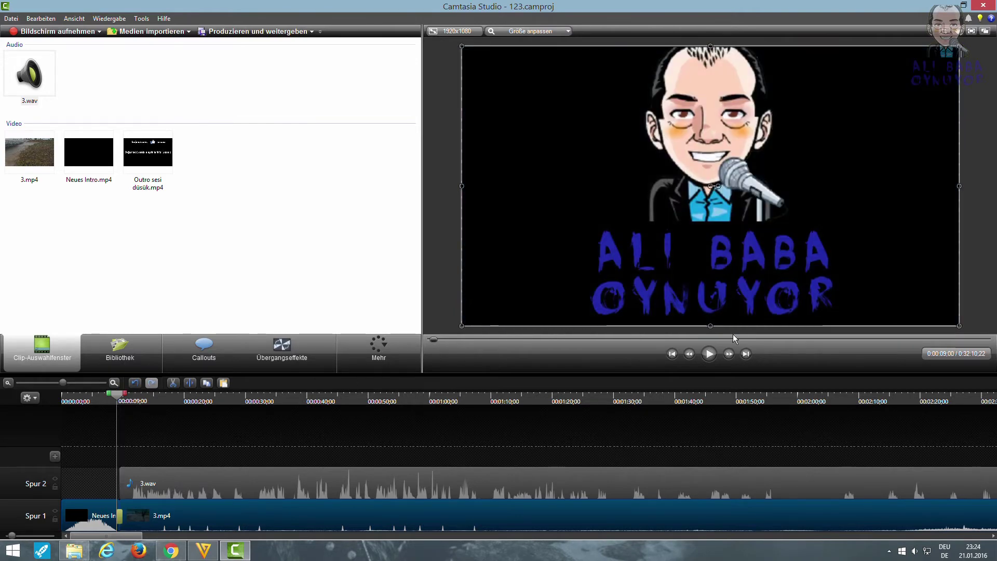
click(710, 354)
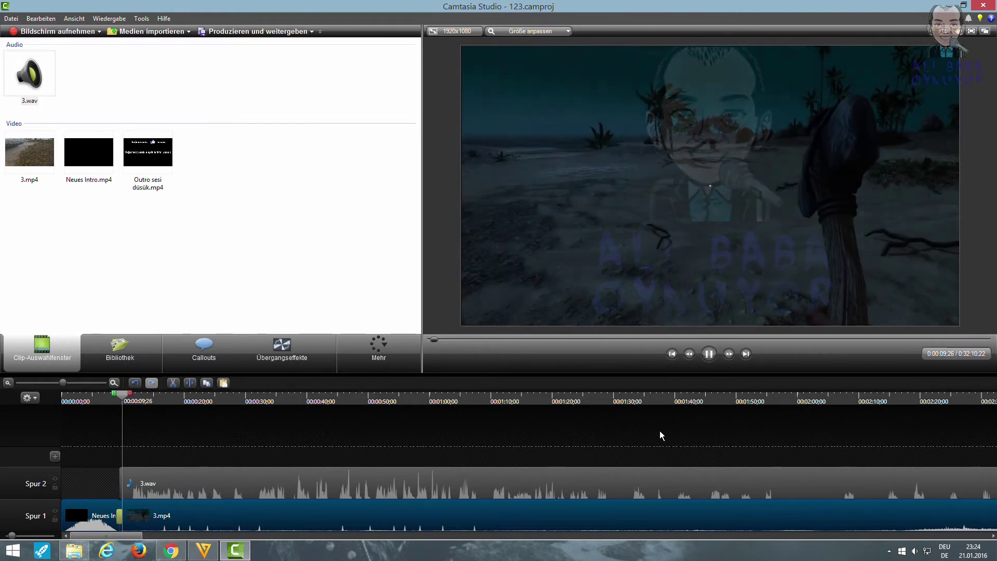
click(706, 358)
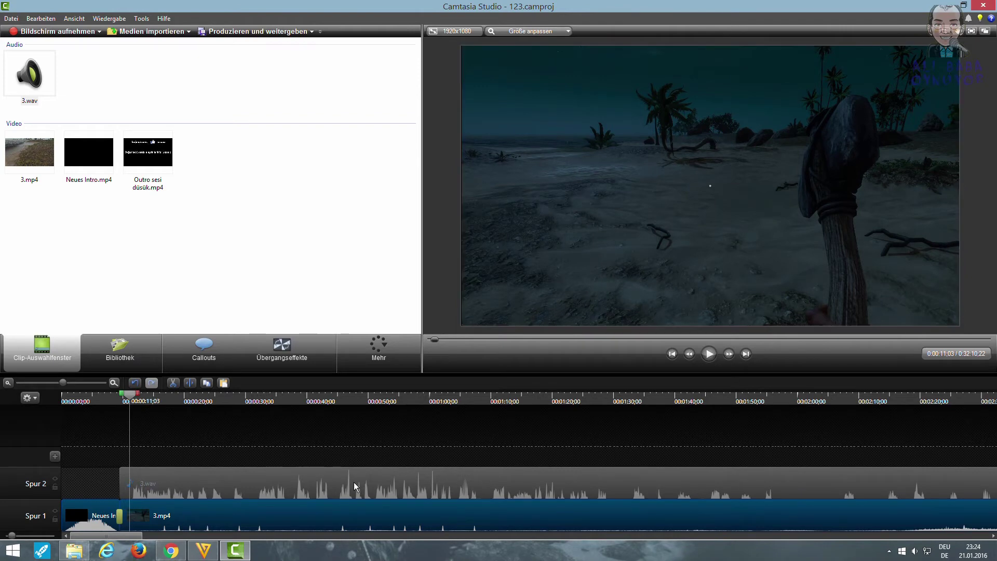
Examine the 3.wav microphone track and play its quiet passages from 0:16:10;05 to about 0:16:31 in the middle of the timeline.
click(231, 475)
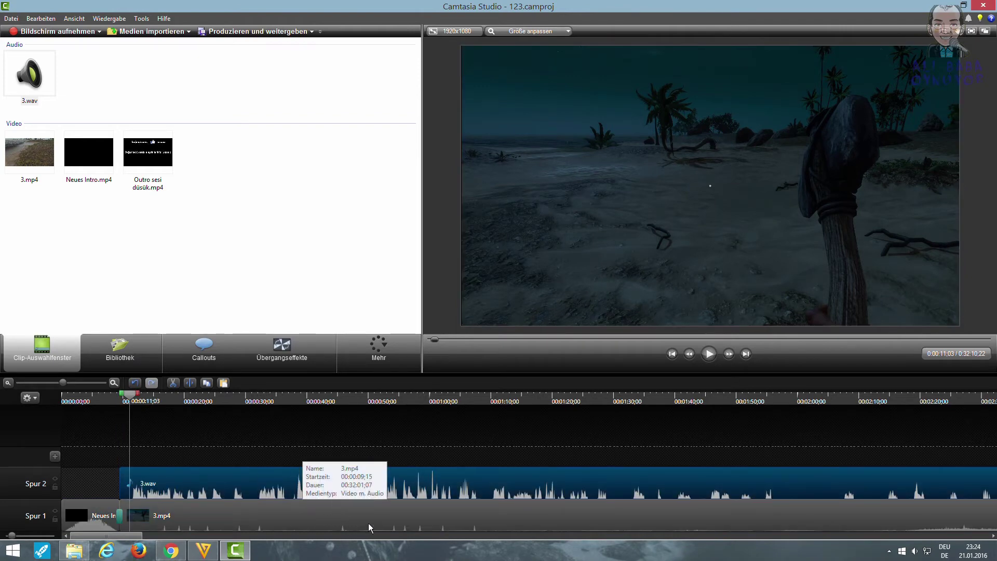
drag(369, 522, 432, 519)
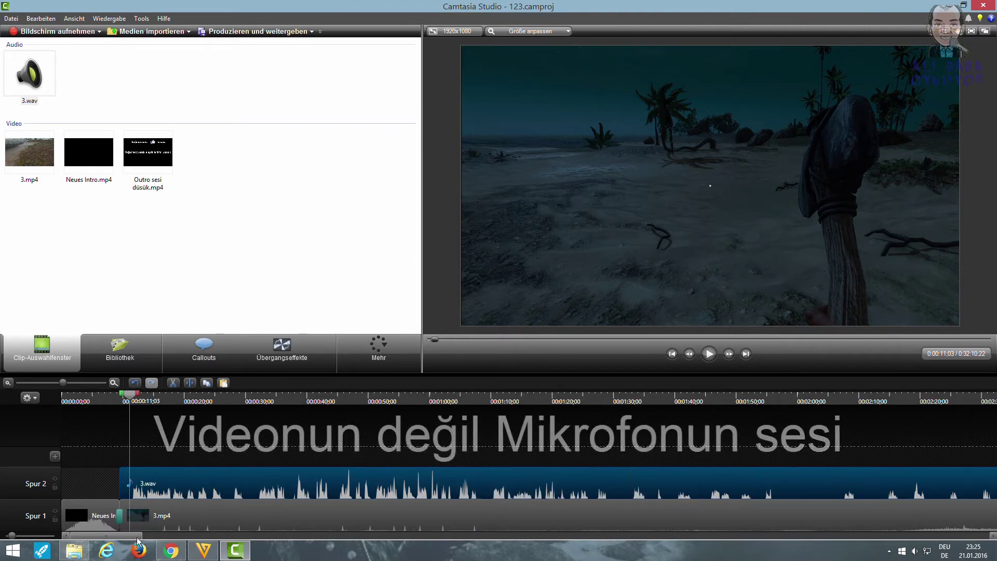
mouse_move(139, 536)
mouse_down()
mouse_move(150, 538)
mouse_move(128, 539)
mouse_up()
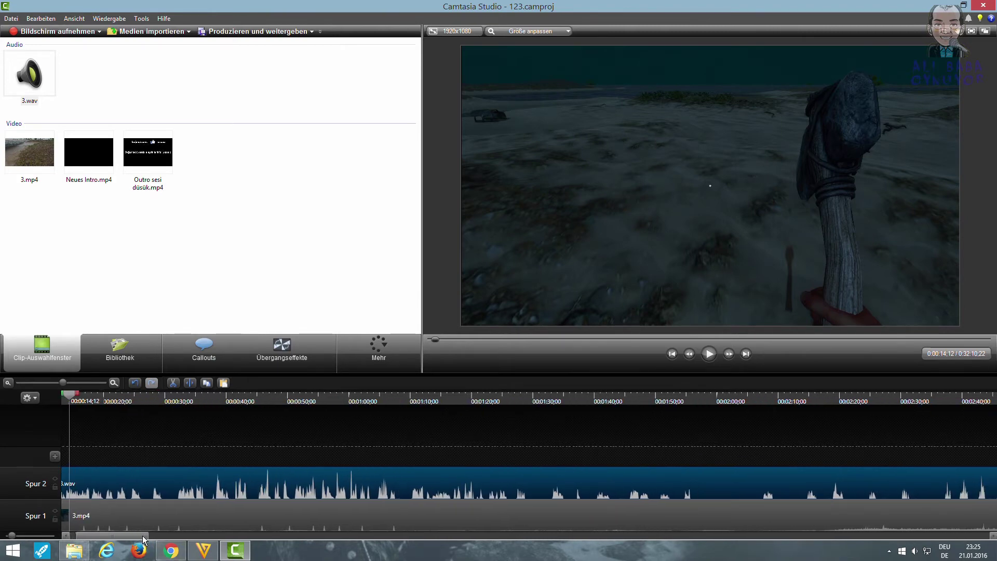
drag(146, 540, 566, 534)
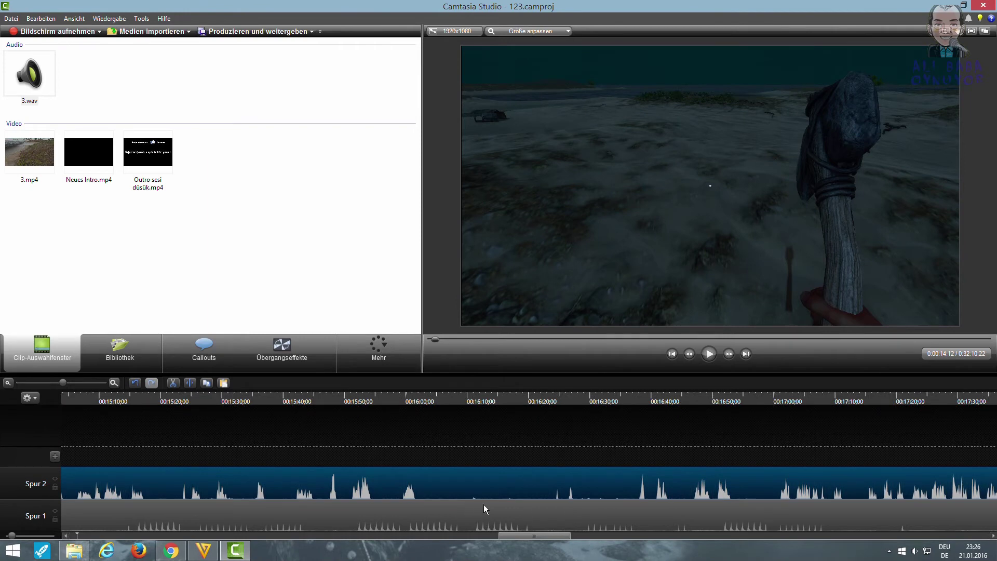
click(474, 397)
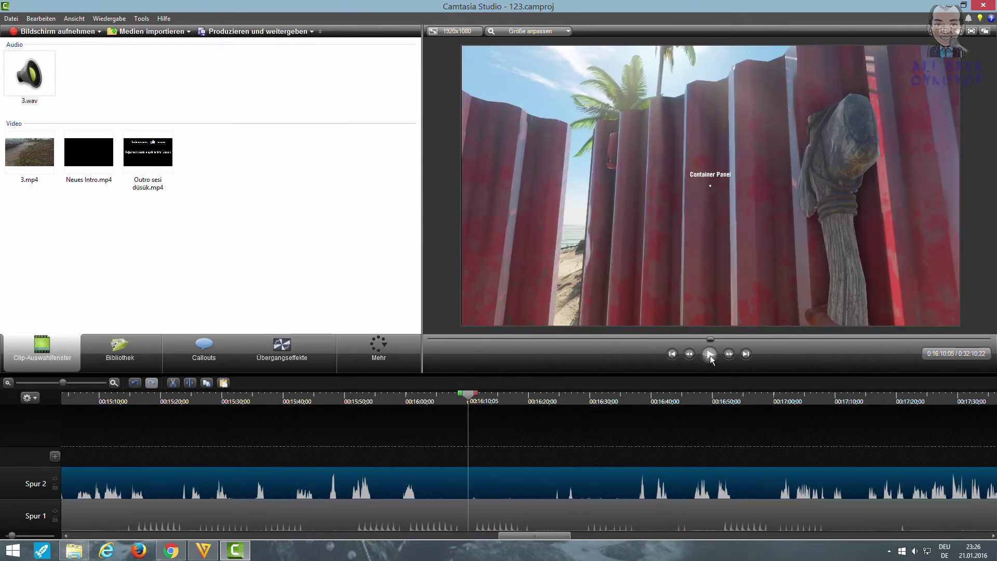
click(709, 354)
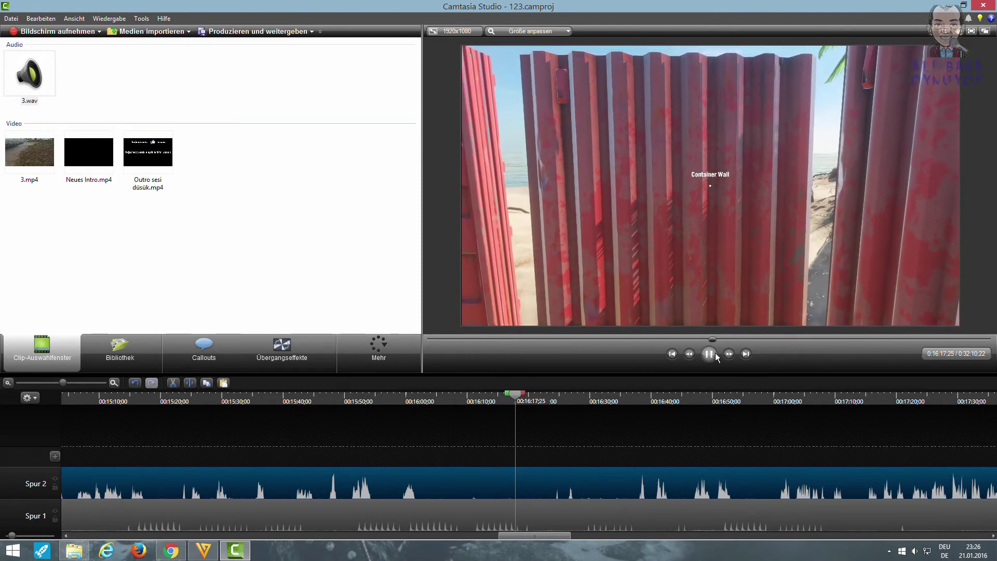
drag(598, 398, 578, 401)
click(709, 354)
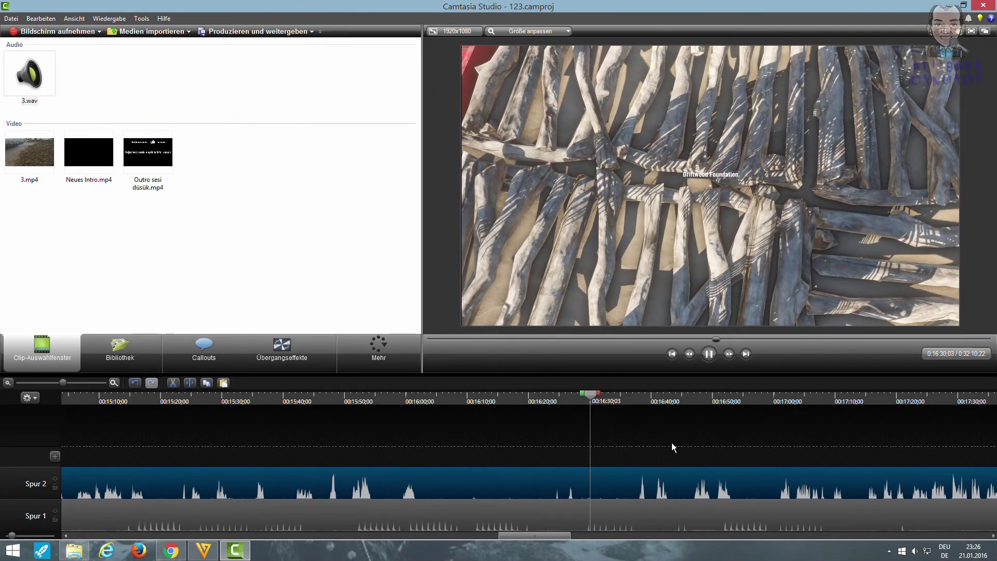
click(709, 355)
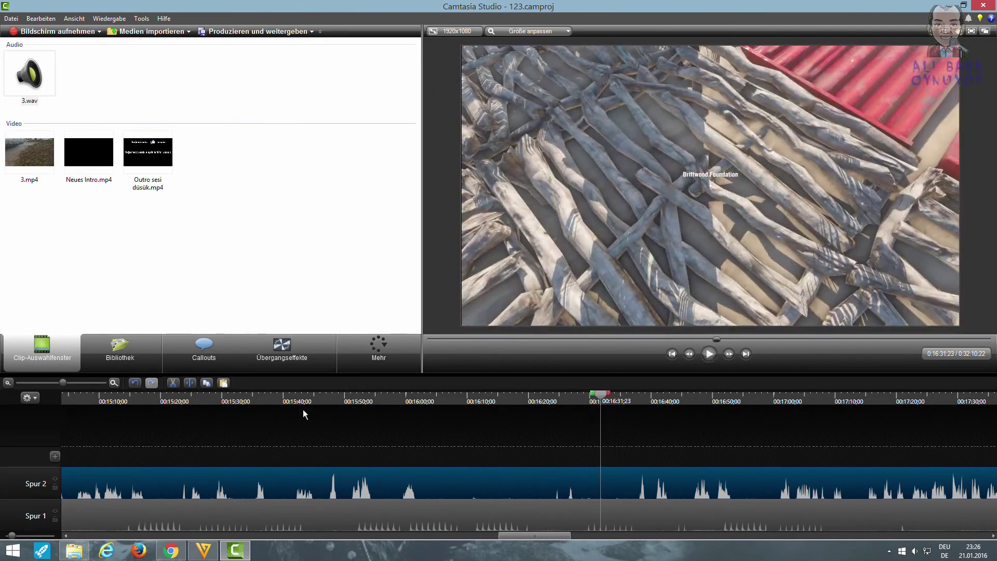
Lower the volume of 3.wav to silence from about 0:16:06 to 0:16:21;25 using the audio editing mode.
click(378, 347)
click(366, 378)
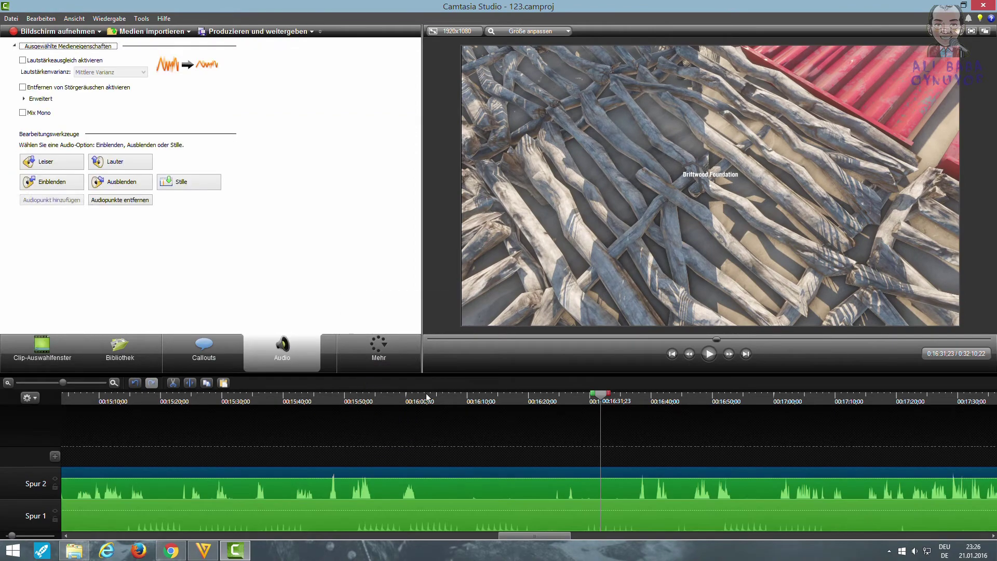
drag(466, 401, 548, 407)
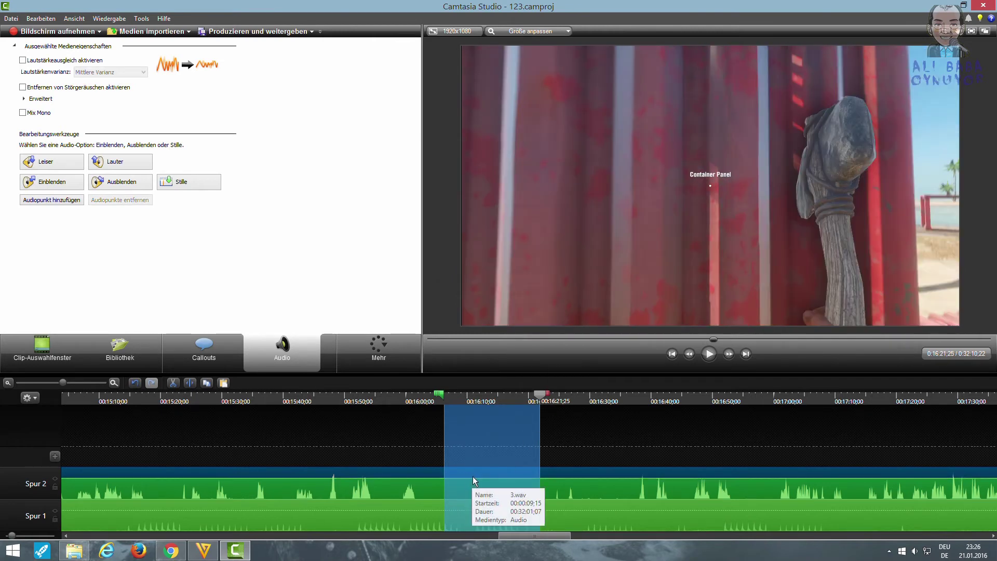
drag(472, 476, 473, 499)
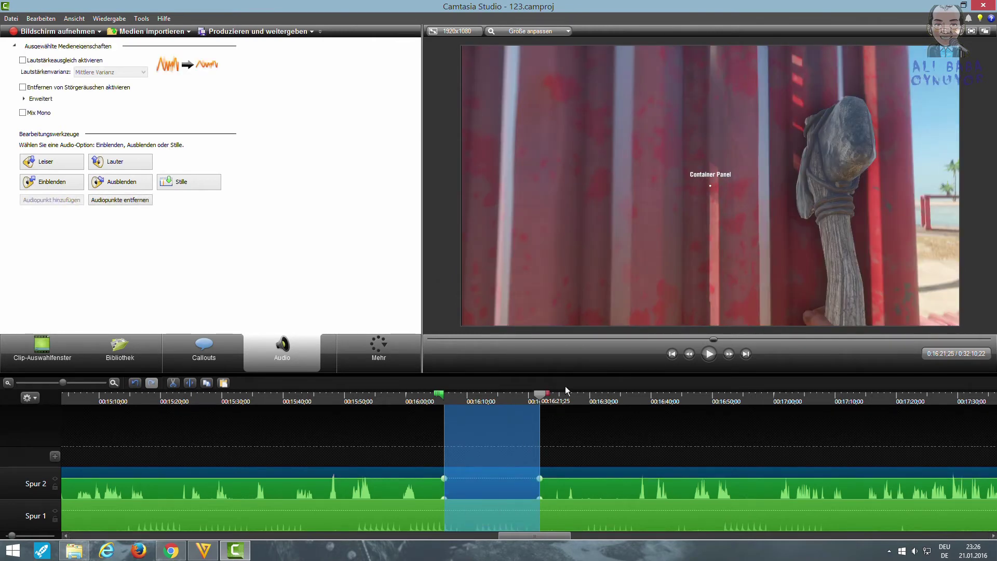
Lower the volume of 3.wav to 0 % between 0:16:27;19 and 0:16:36;18.
click(584, 394)
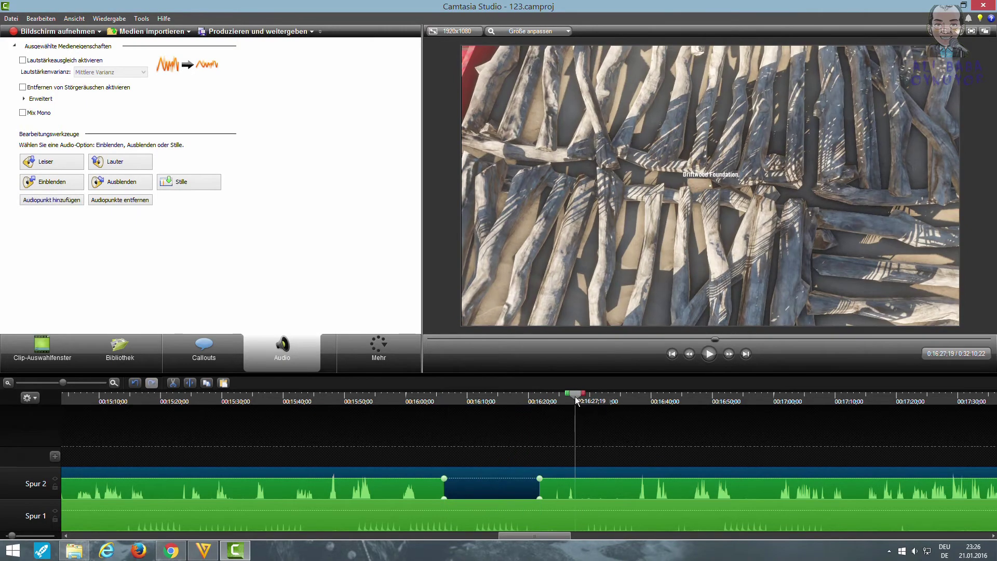
drag(585, 396, 629, 395)
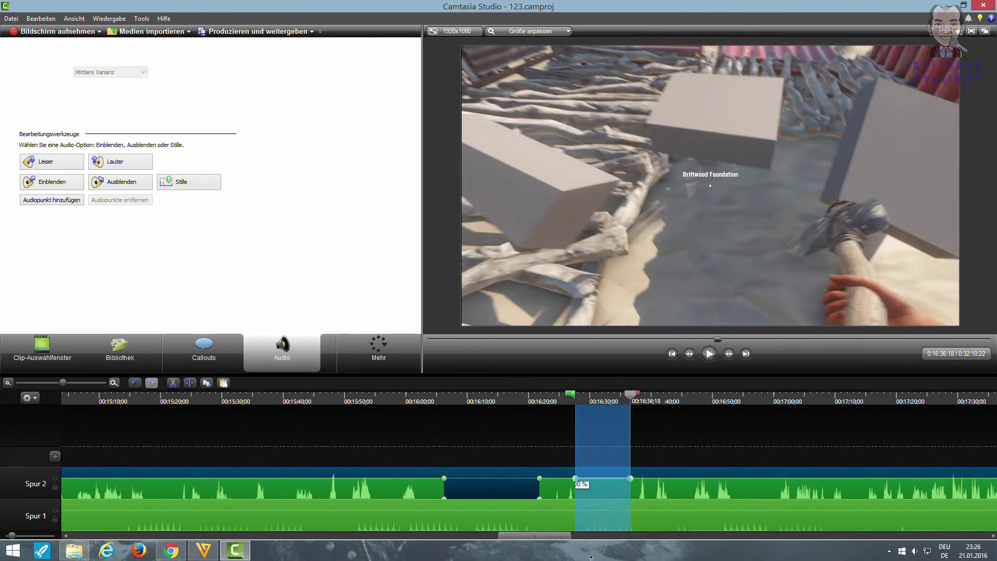
mouse_move(584, 494)
mouse_down()
mouse_move(606, 509)
mouse_move(593, 495)
mouse_up()
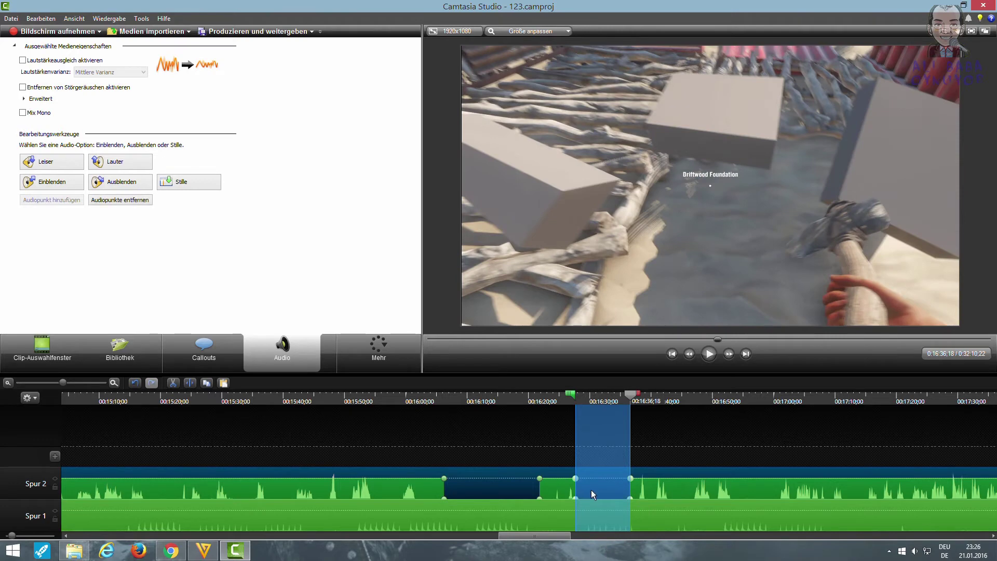
Deselect the clips, play the timeline from 0:16:36;18 and return to the clip bin.
click(659, 429)
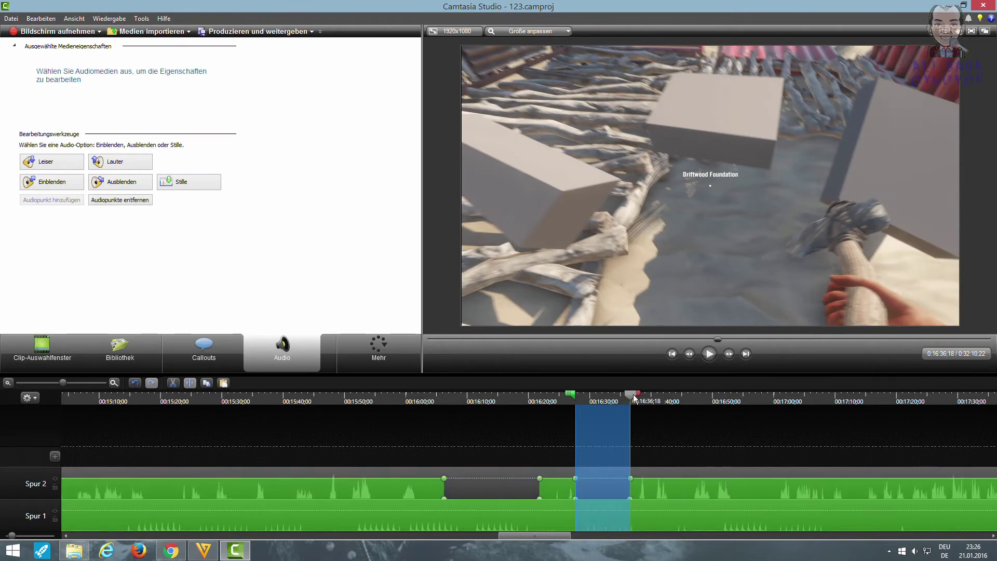
click(708, 355)
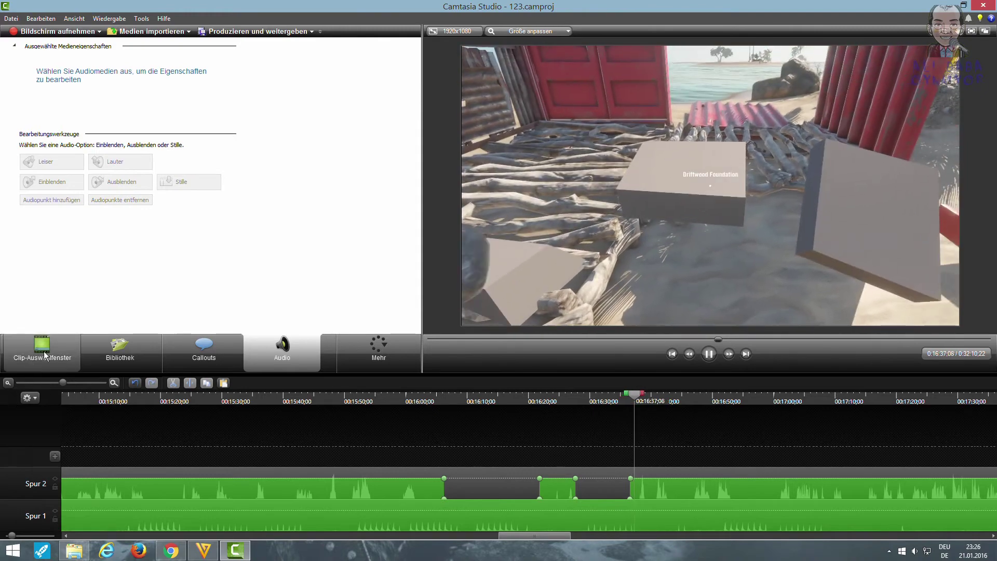
click(45, 357)
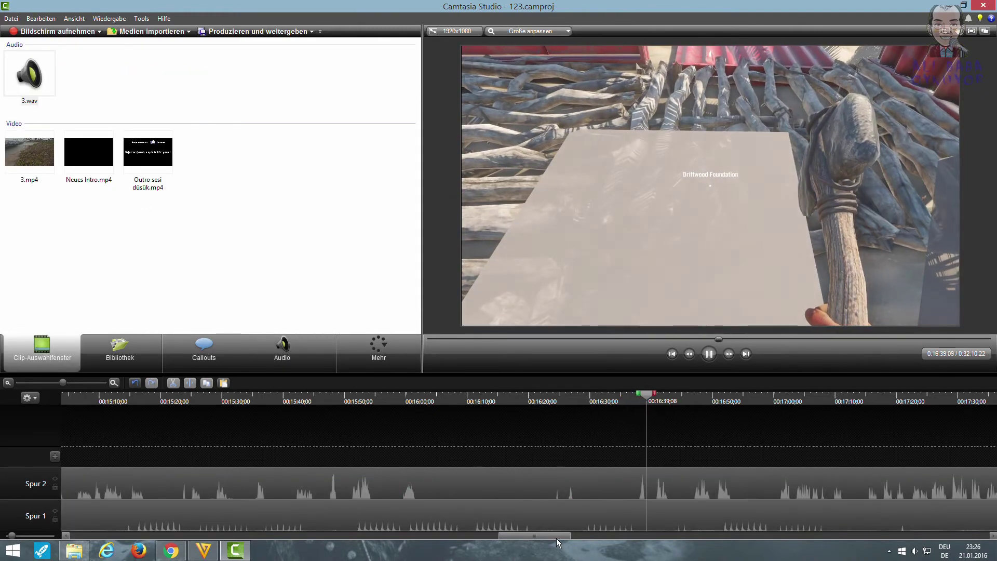
Stop playback, select 3.wav and examine its loud peaks just after 0:23:00, playing the passage from 0:22:59;06.
click(712, 355)
click(711, 477)
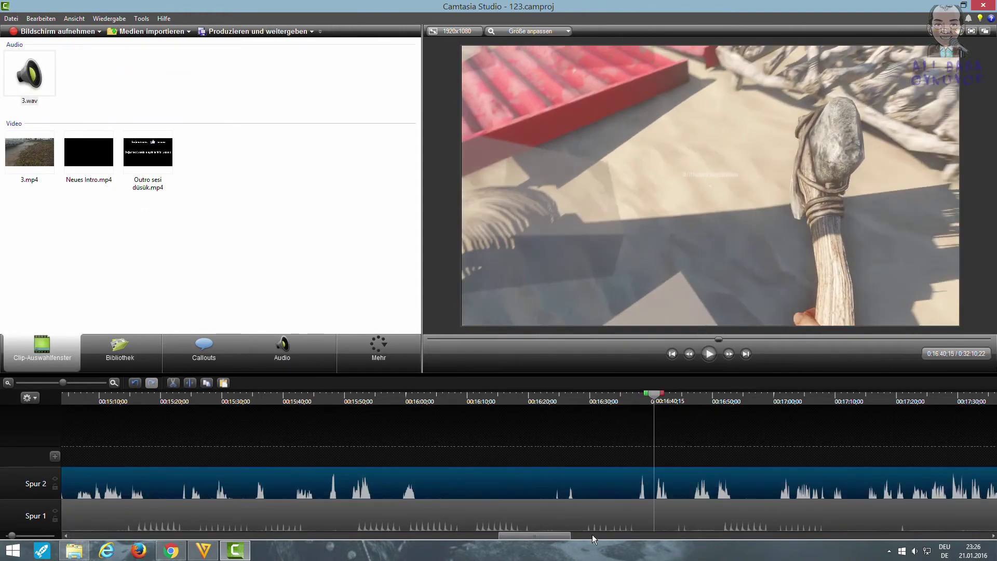
drag(553, 535, 733, 534)
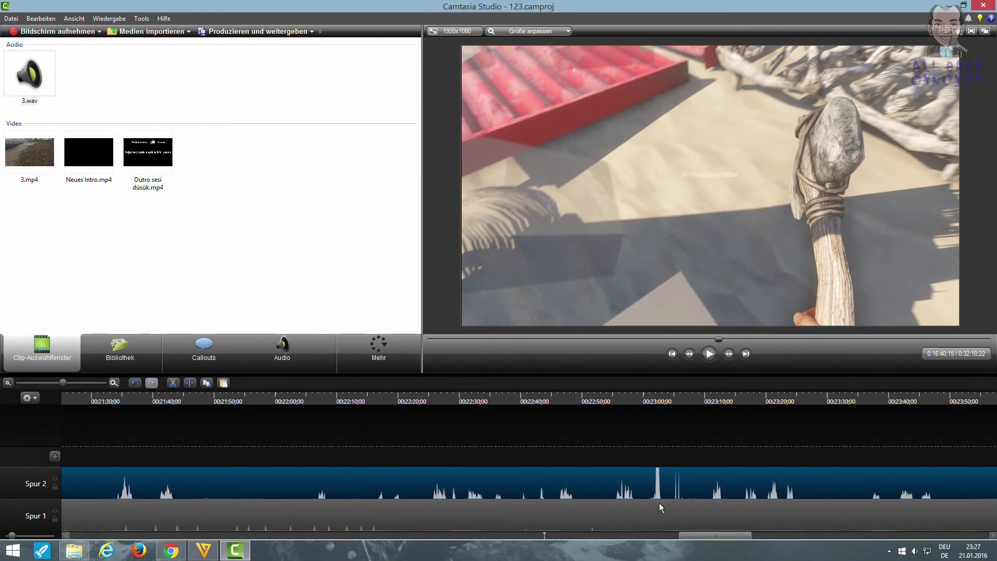
click(646, 402)
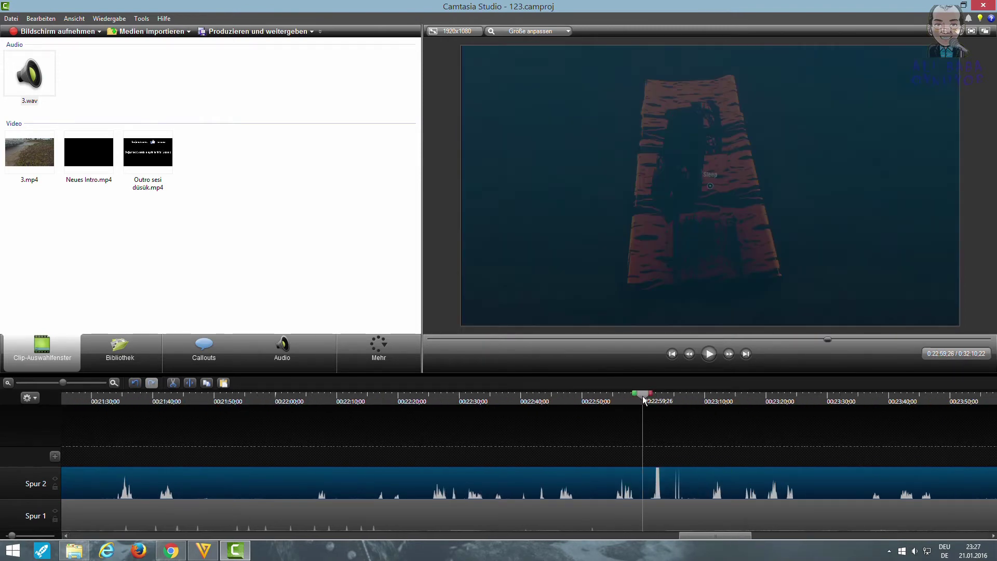
drag(644, 400, 609, 404)
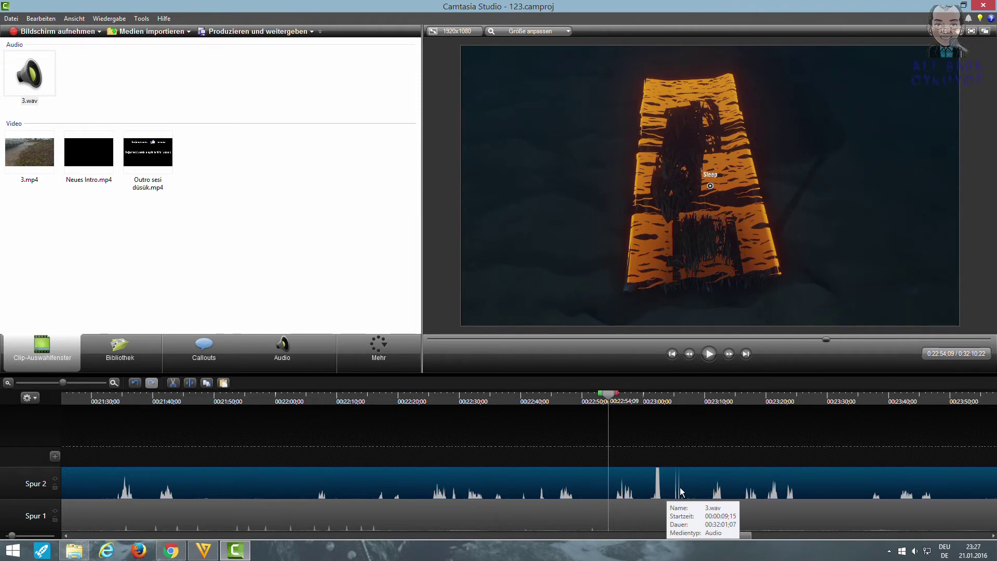
click(638, 401)
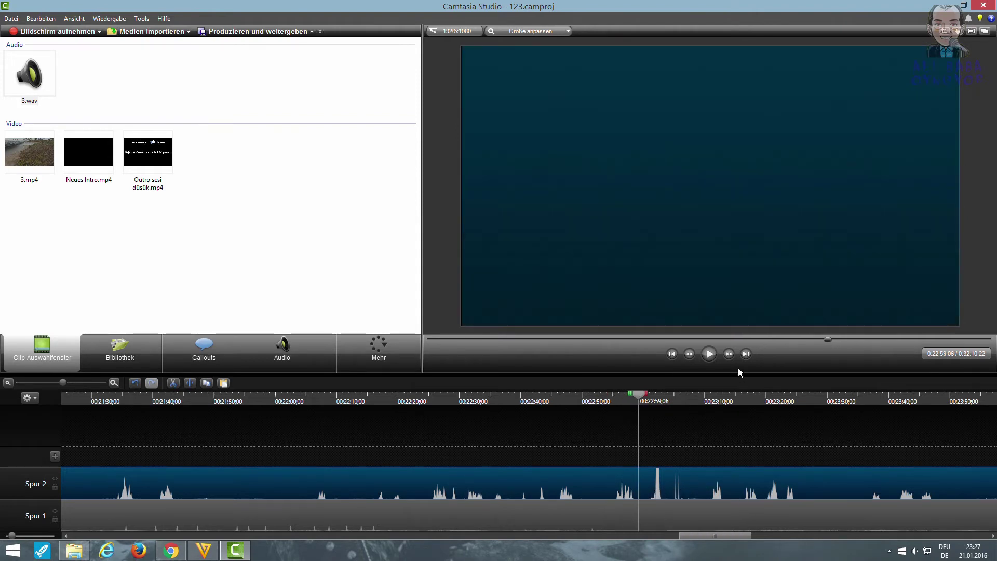
click(711, 354)
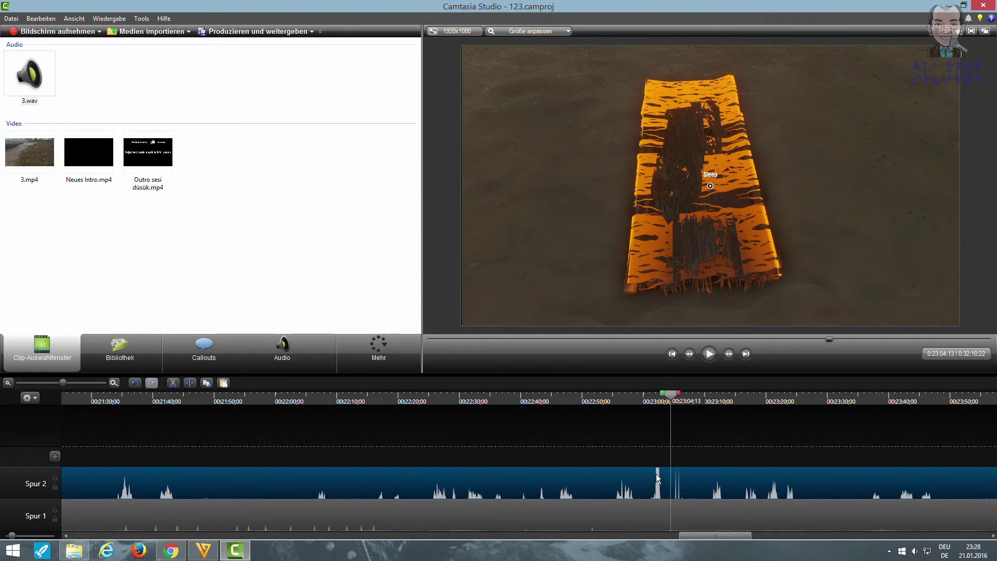
click(644, 399)
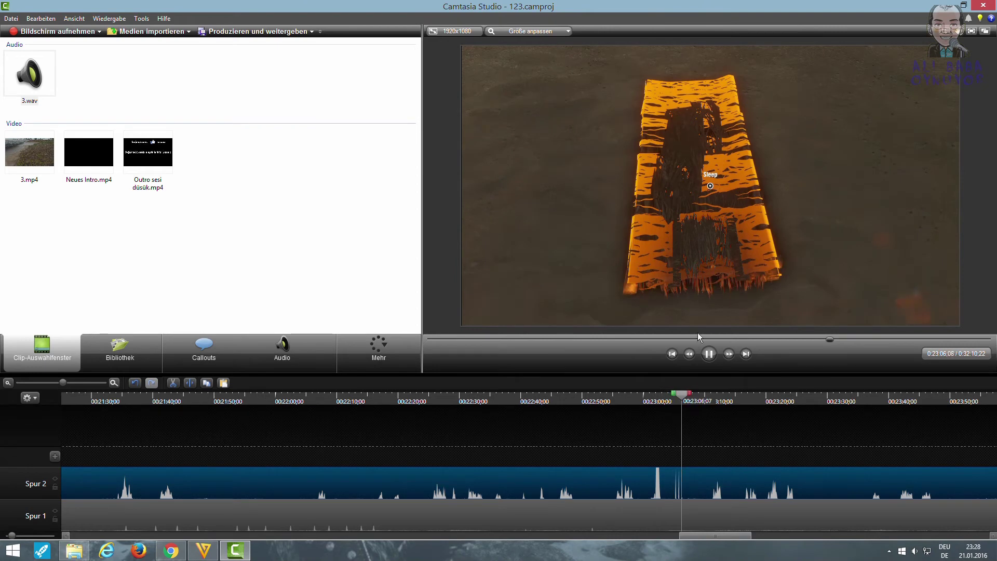
click(708, 353)
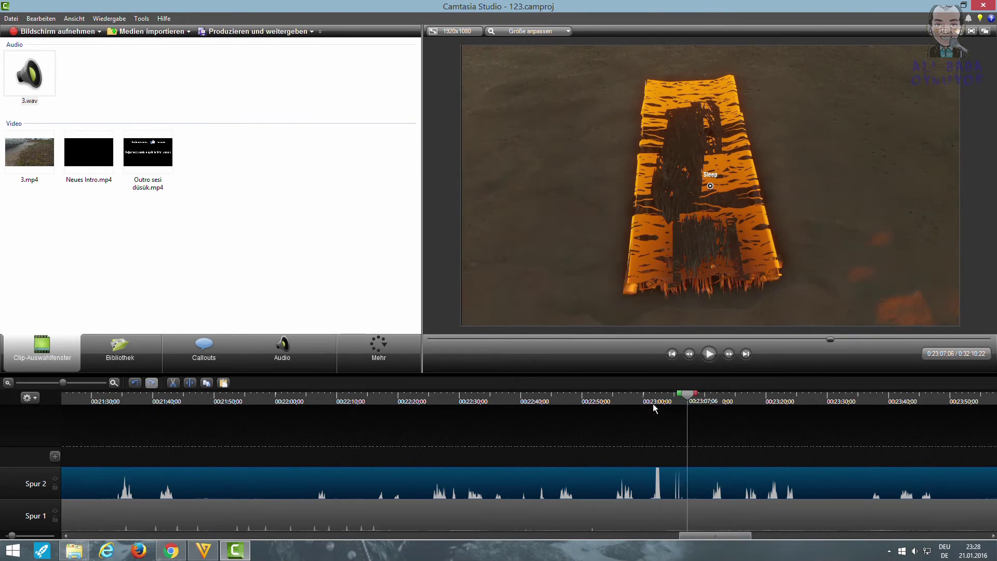
Lower the volume of 3.wav to silence from about 0:22:59 to 0:23:10;14, then return to the clip bin.
drag(654, 406, 715, 404)
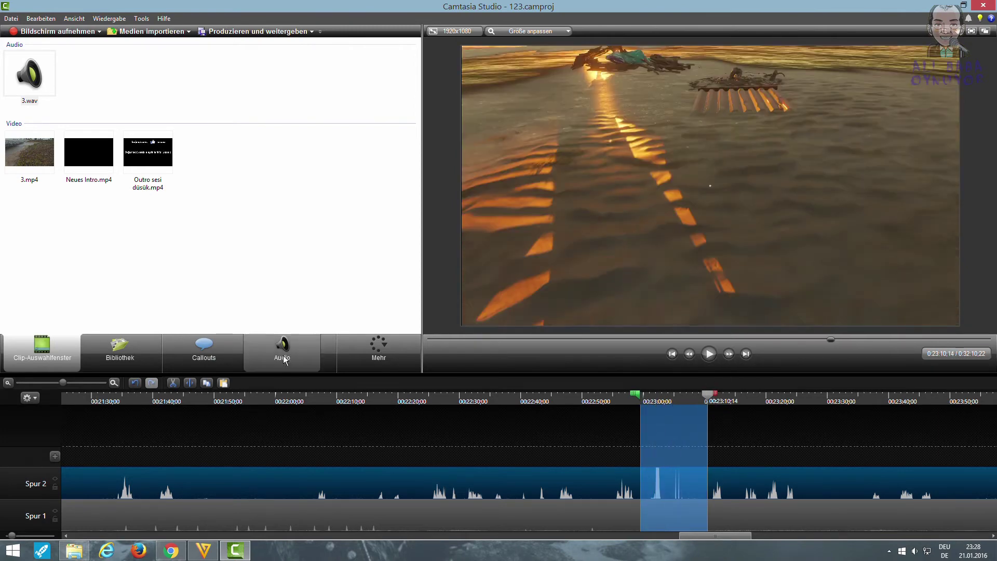
click(282, 355)
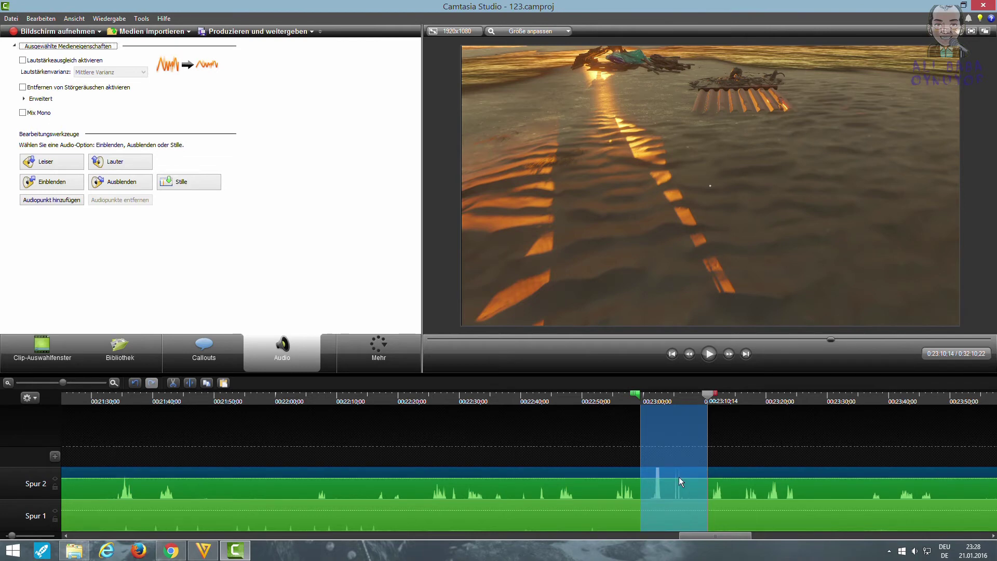
click(676, 477)
drag(676, 478, 676, 499)
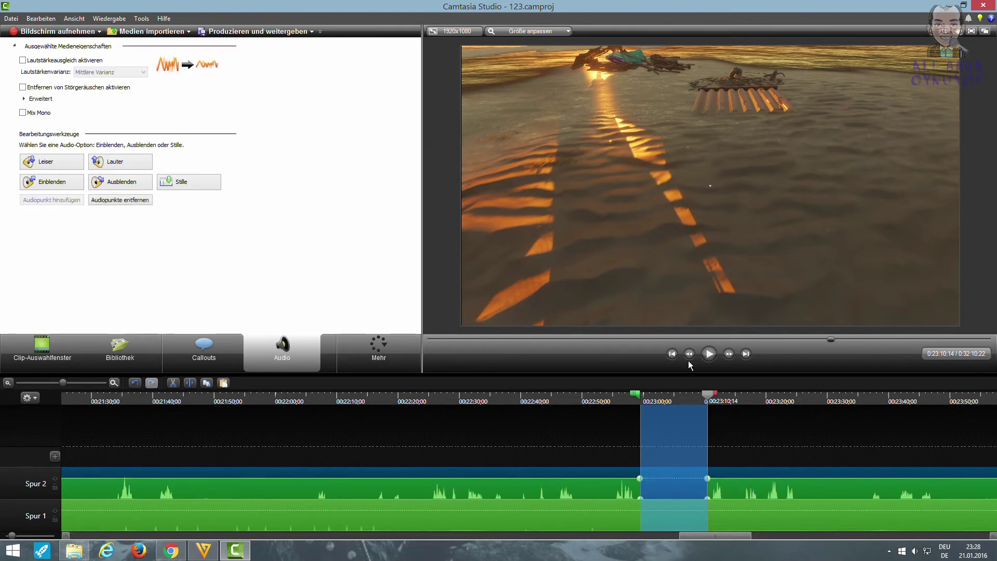
click(698, 389)
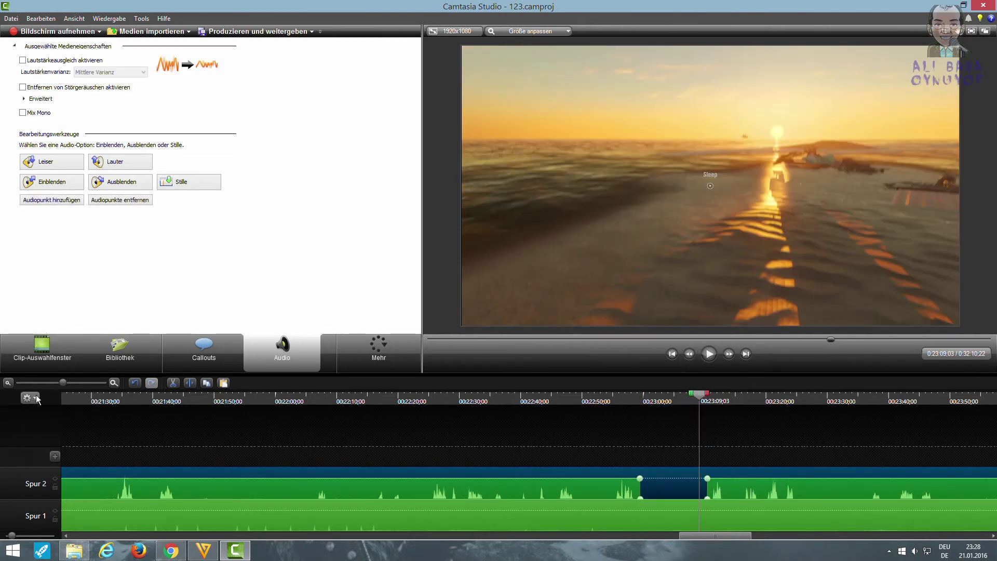
click(49, 356)
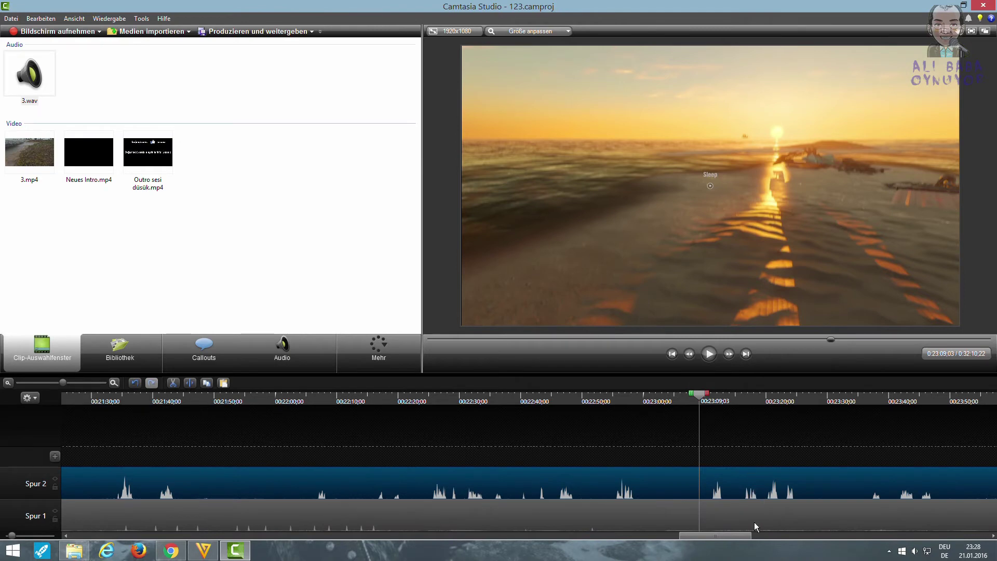
Examine the 3.wav waveform along the timeline for unwanted noises and play the passage from about 0:04:56.
drag(746, 536, 989, 531)
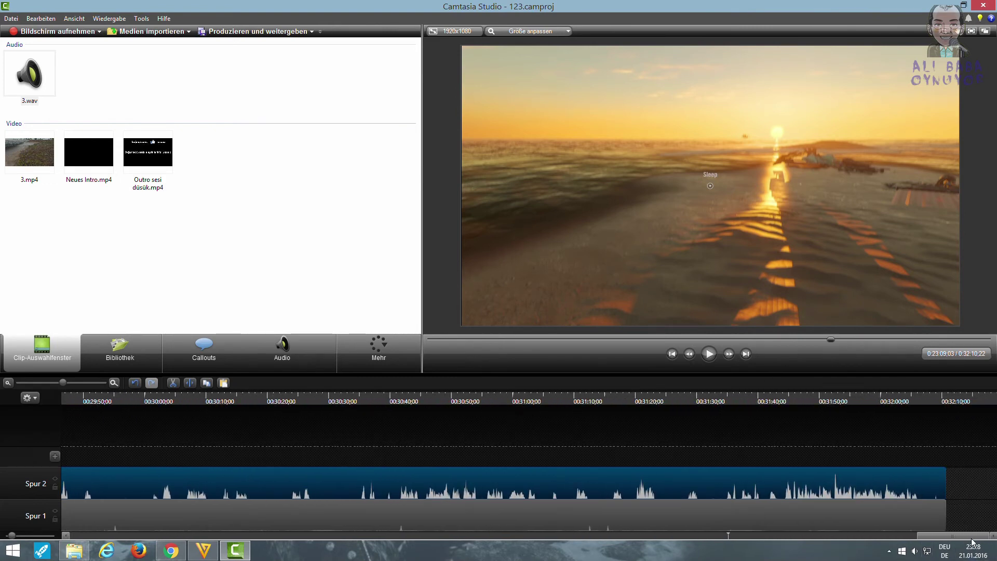
drag(968, 539, 658, 541)
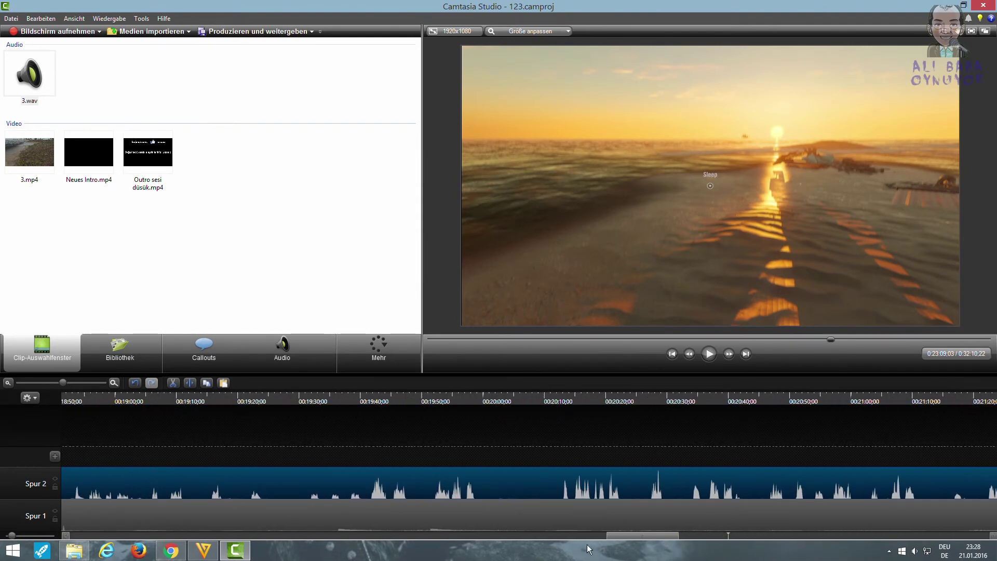
drag(618, 534, 509, 536)
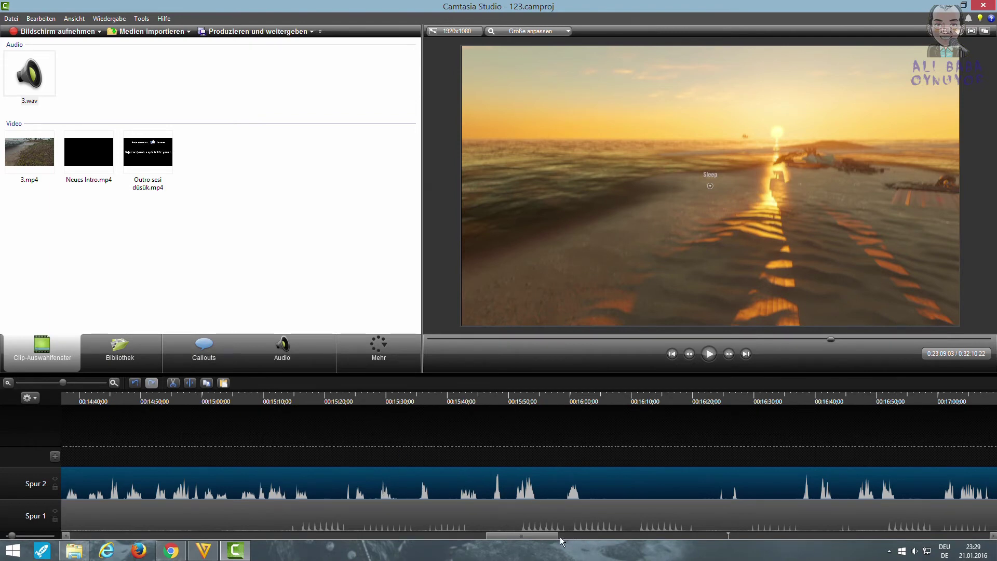
drag(553, 534, 73, 522)
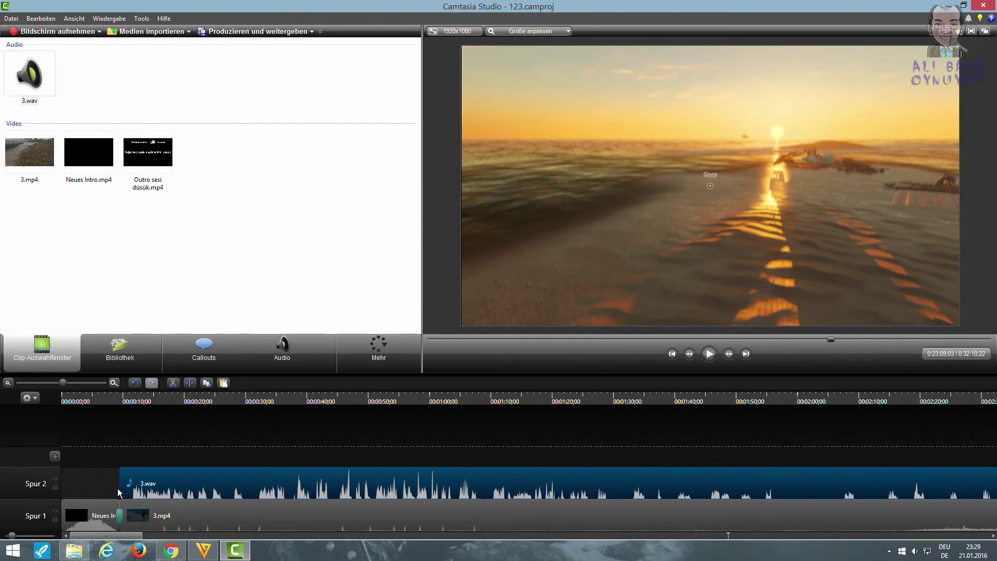
mouse_move(146, 485)
drag(127, 536, 147, 534)
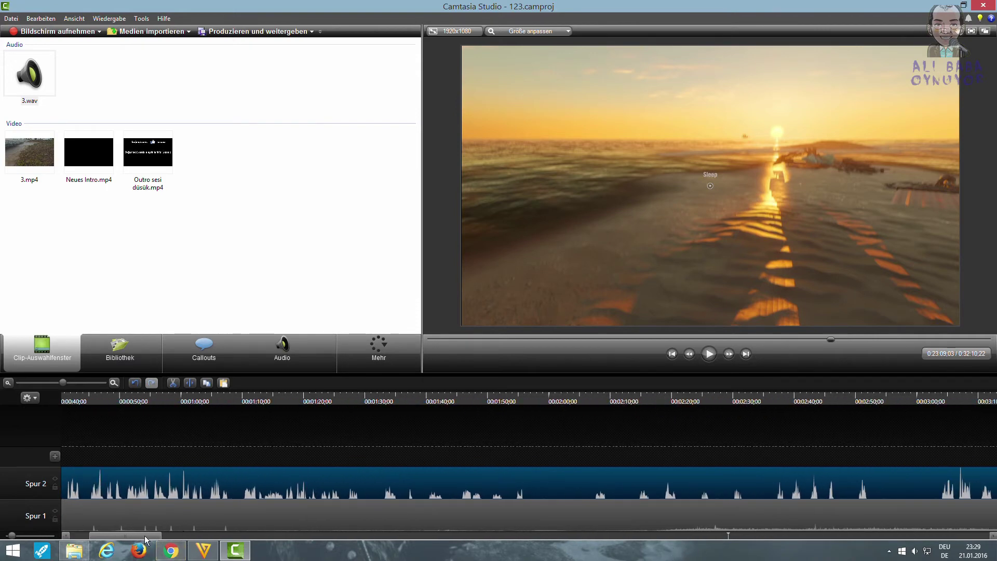
drag(145, 534, 186, 530)
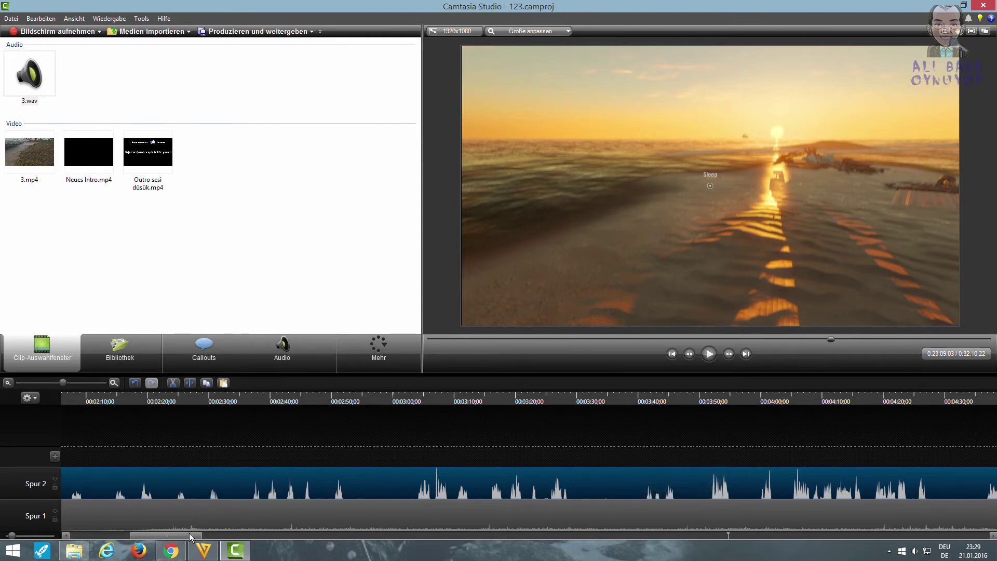
drag(189, 533, 219, 526)
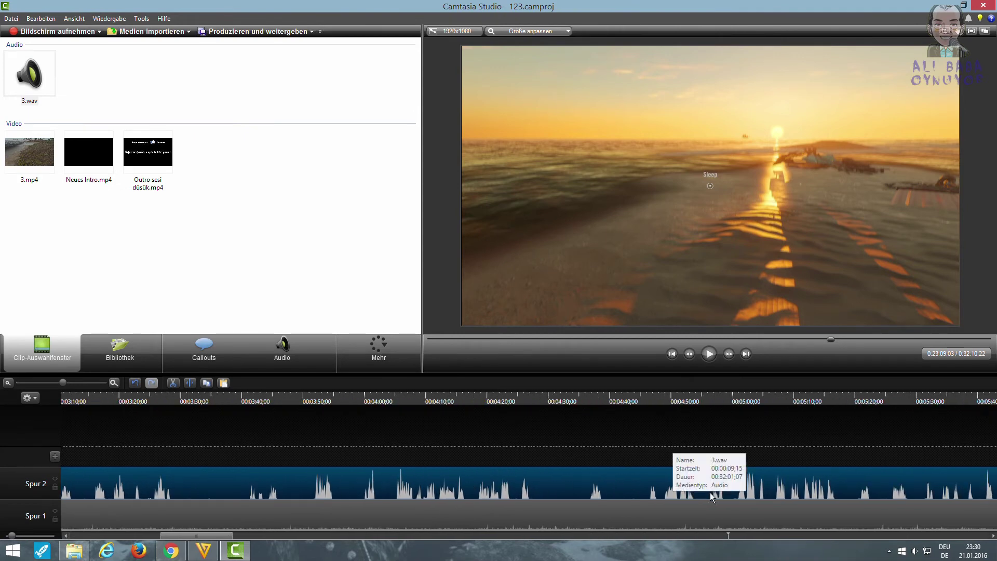
click(709, 397)
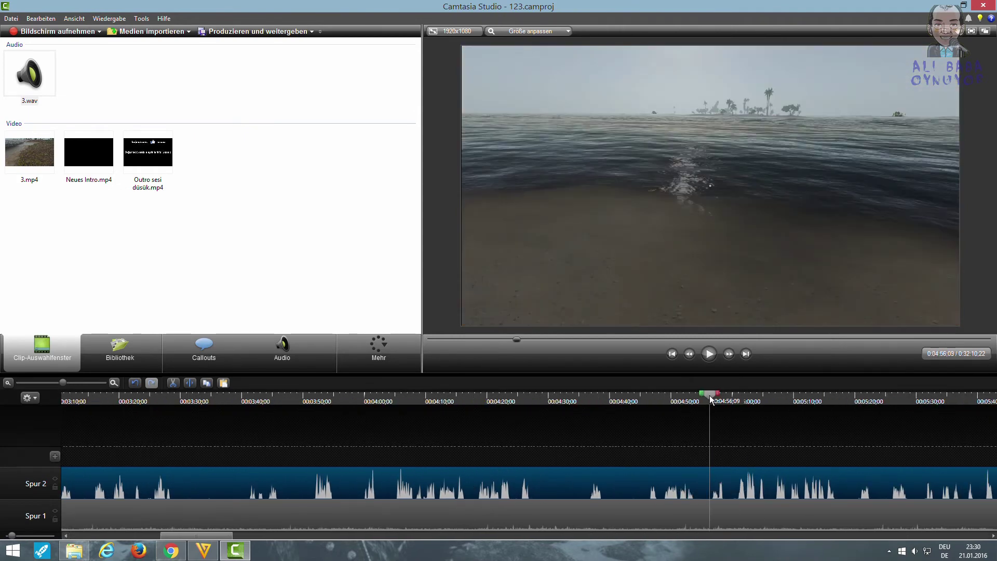
key(space)
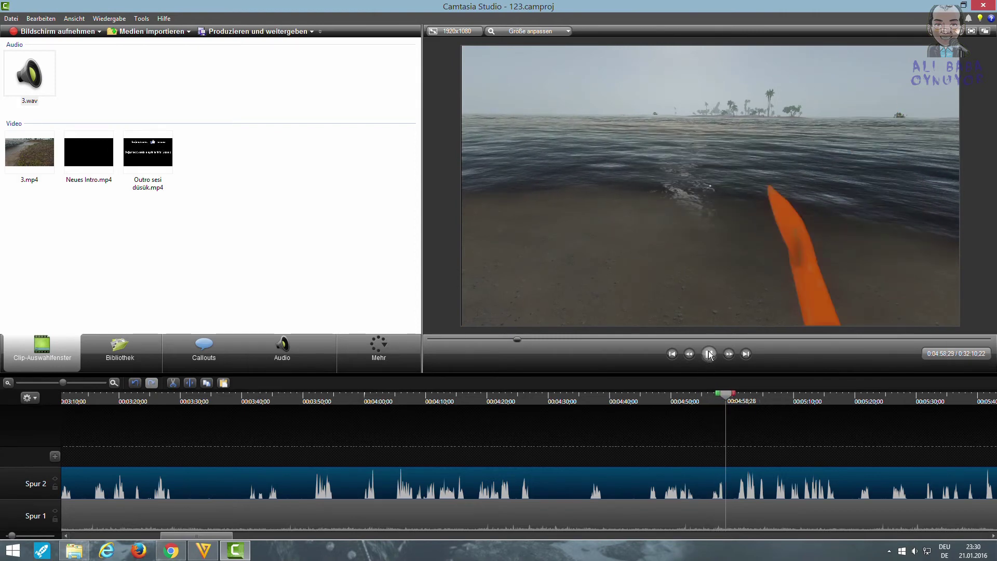
key(space)
Play 3.wav from 0:31:41;06 and lower its volume to silence from about 0:31:40 to 0:31:43;19, returning to the clip bin.
drag(205, 535, 239, 532)
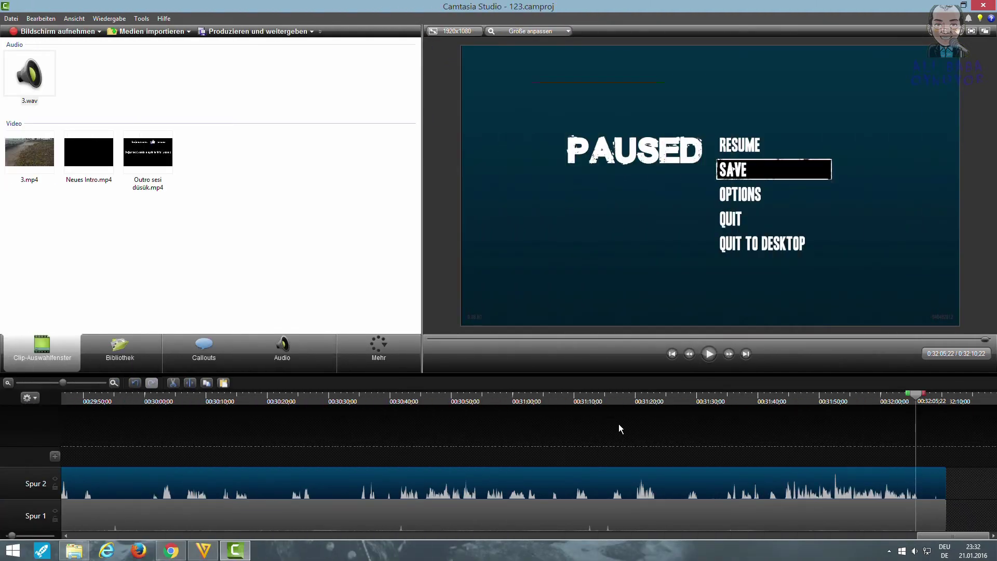
click(758, 395)
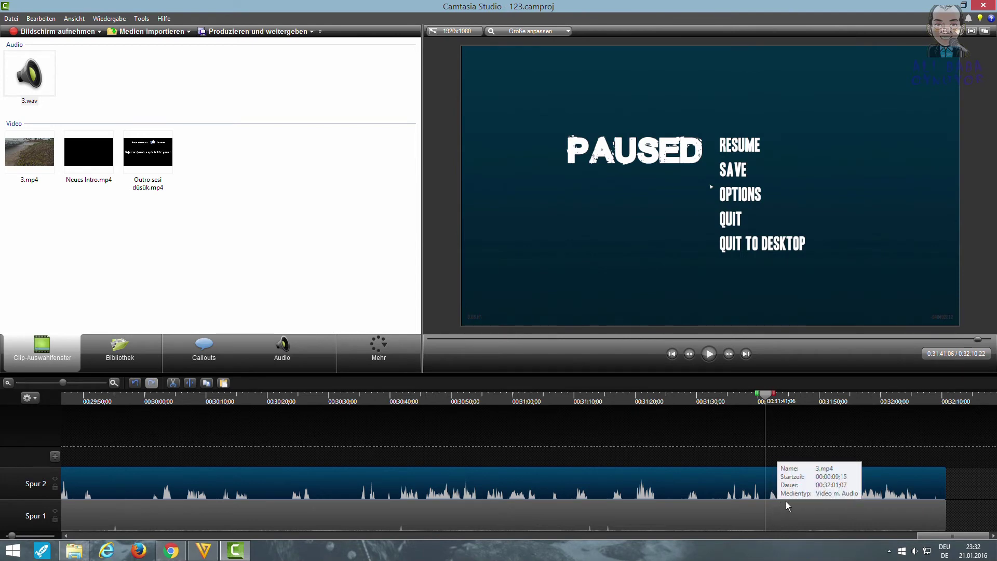
click(709, 354)
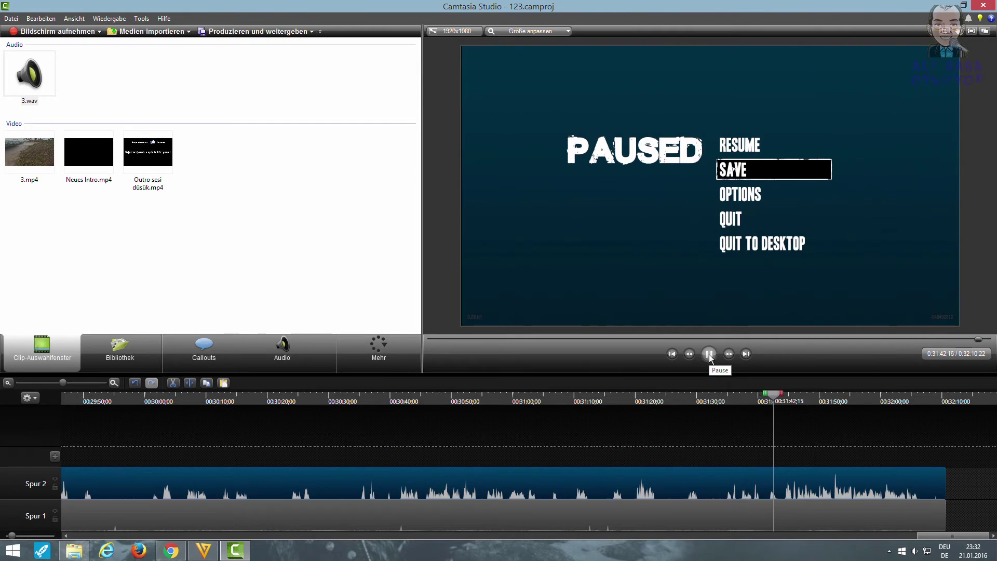
click(709, 355)
click(764, 399)
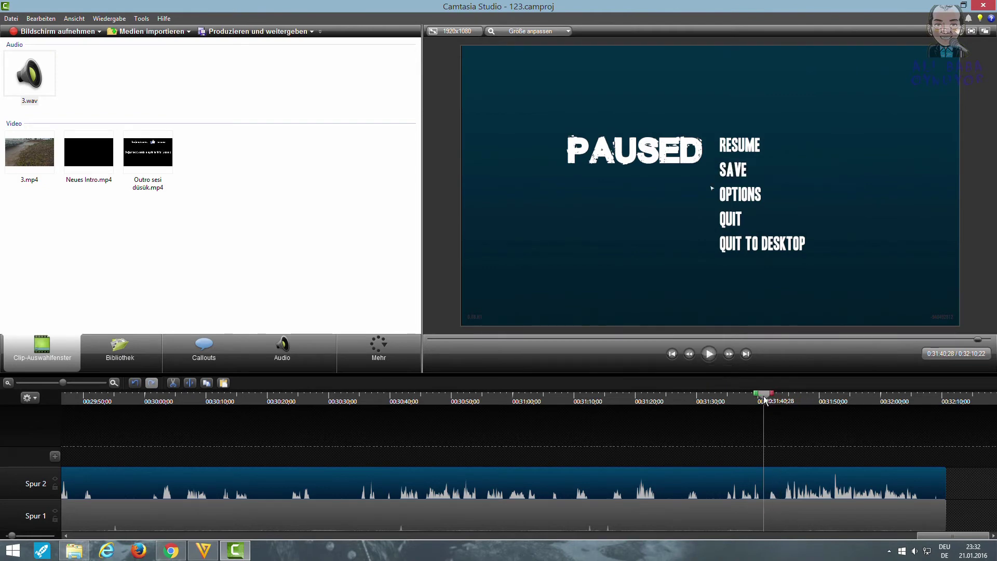
drag(763, 399, 789, 395)
click(317, 348)
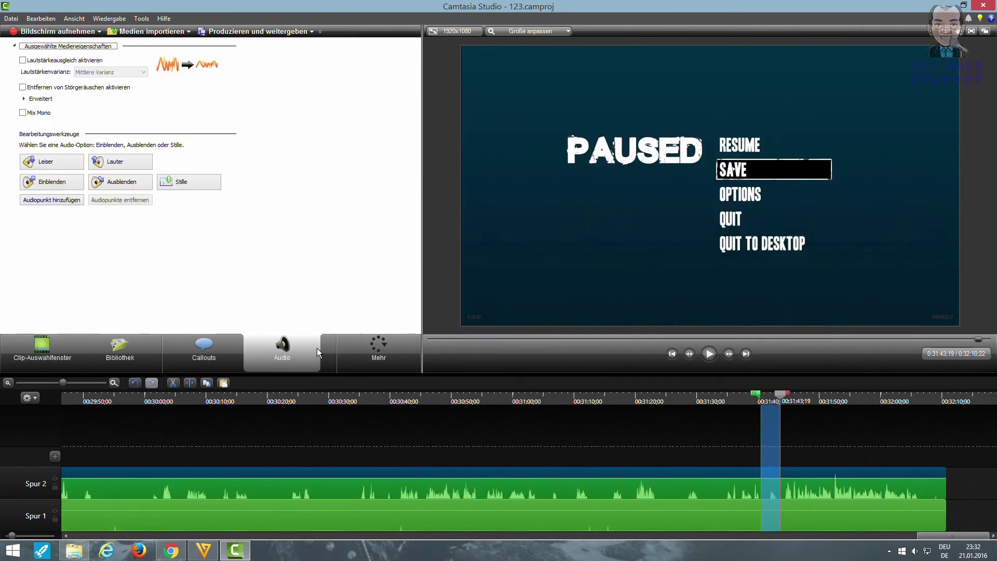
click(772, 476)
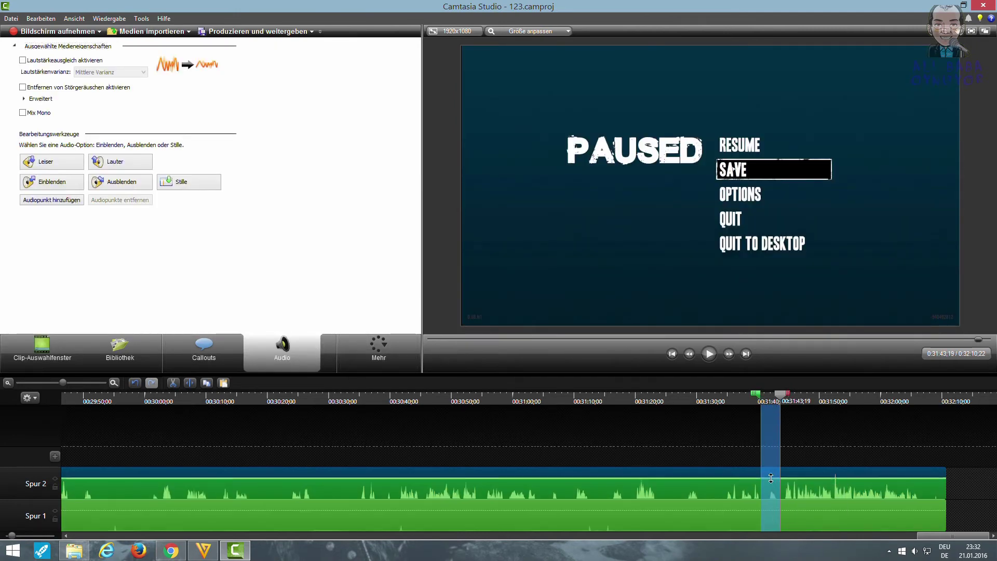
drag(771, 477, 770, 498)
click(777, 391)
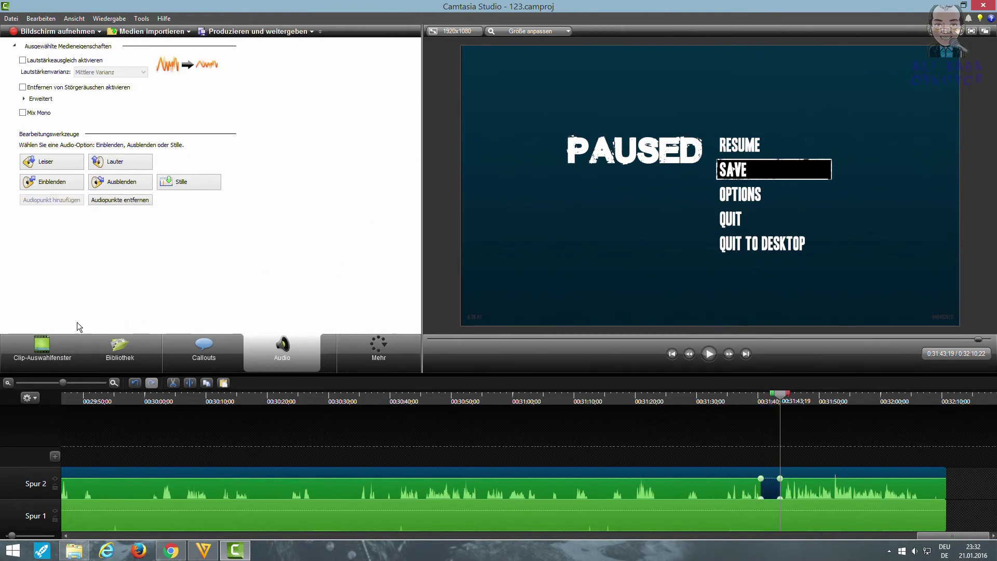
click(55, 345)
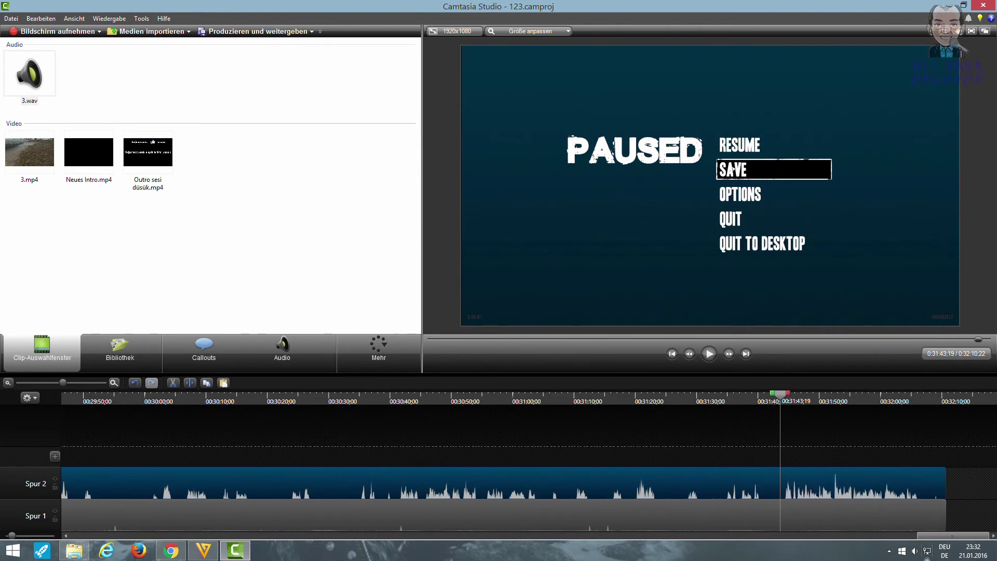
Examine 3.wav between about 0:27:30 and 0:30:00 and play the small peak from 0:29:07;15.
drag(973, 536, 909, 548)
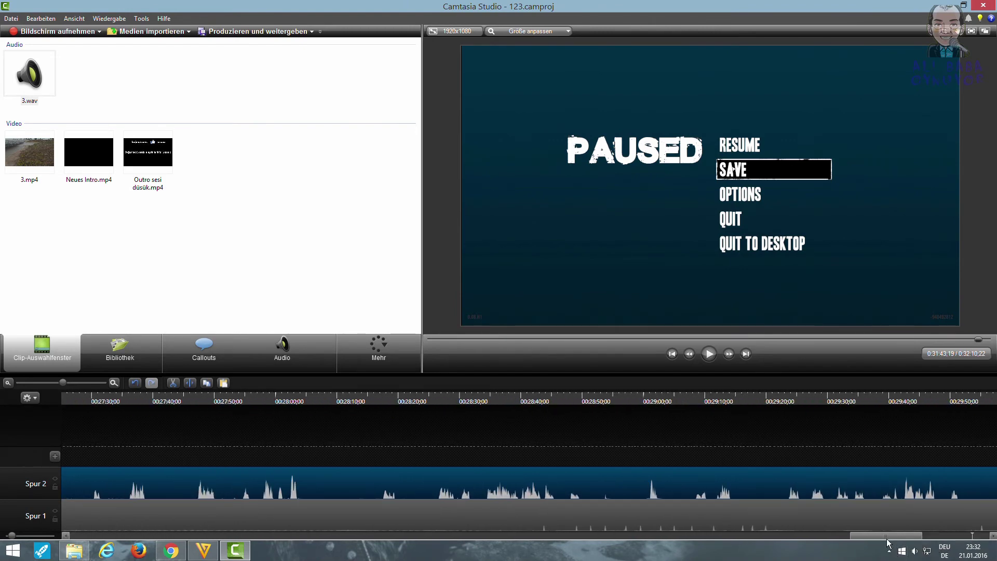
mouse_move(888, 539)
mouse_down()
mouse_move(839, 535)
mouse_move(893, 521)
mouse_up()
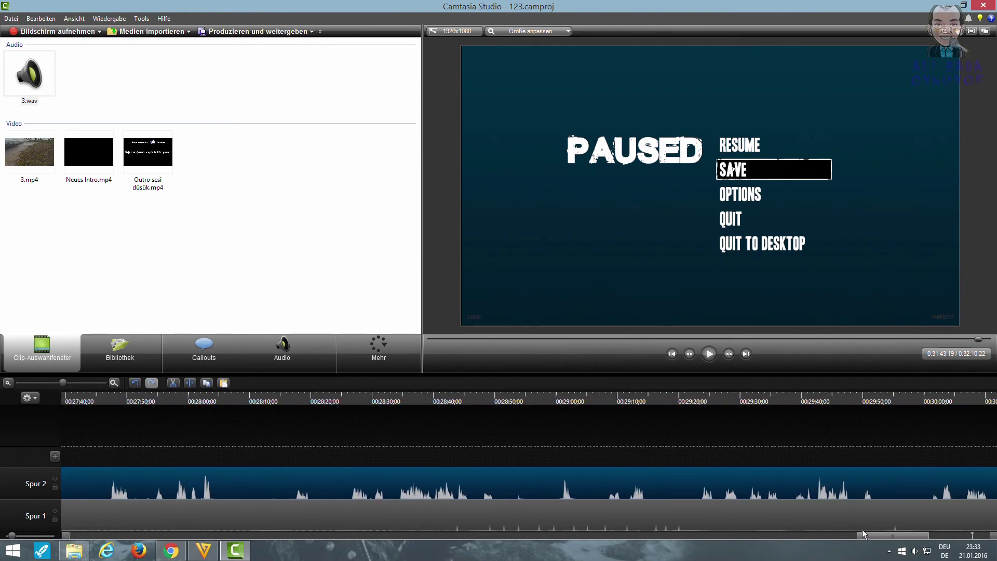
click(598, 394)
click(599, 393)
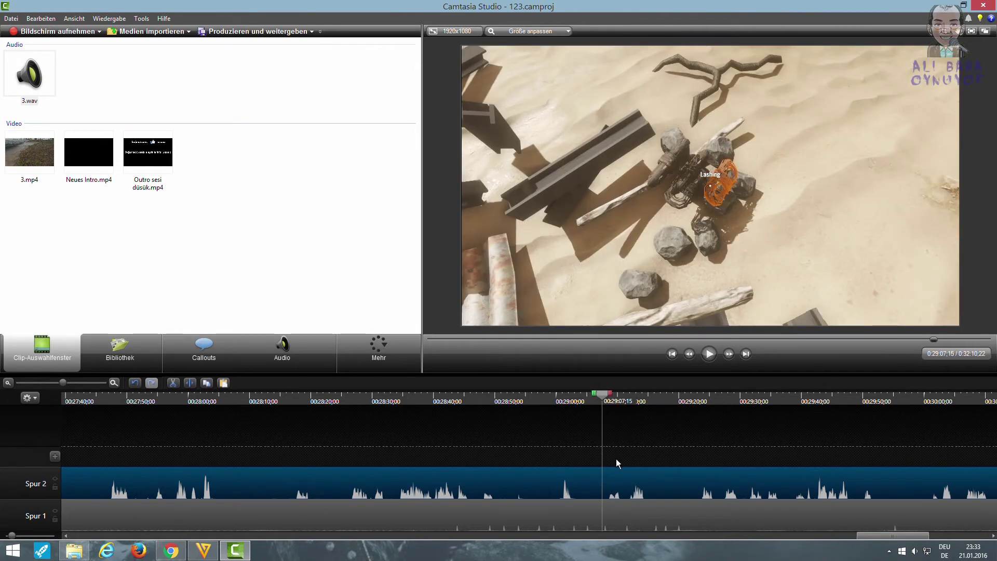
click(714, 353)
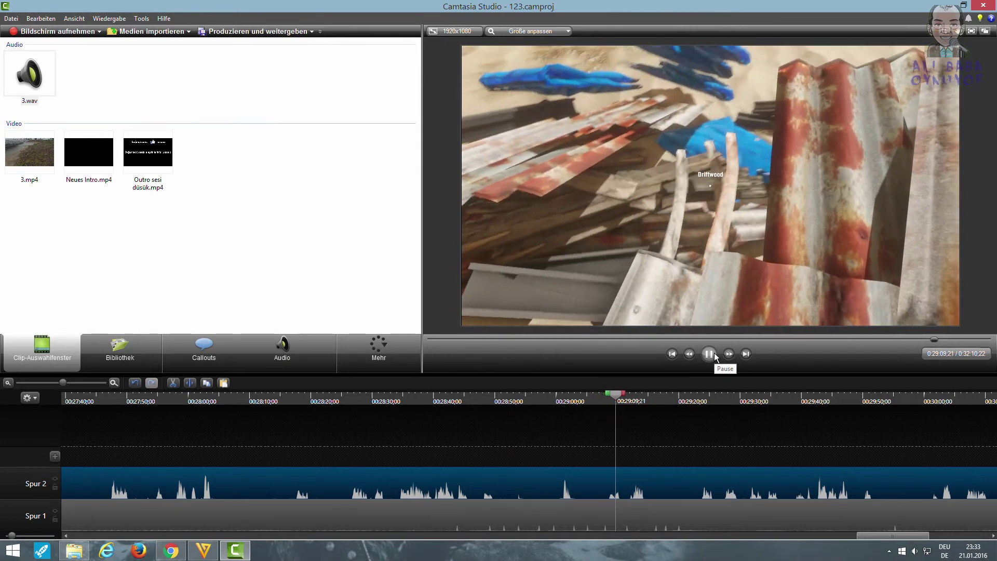
click(714, 353)
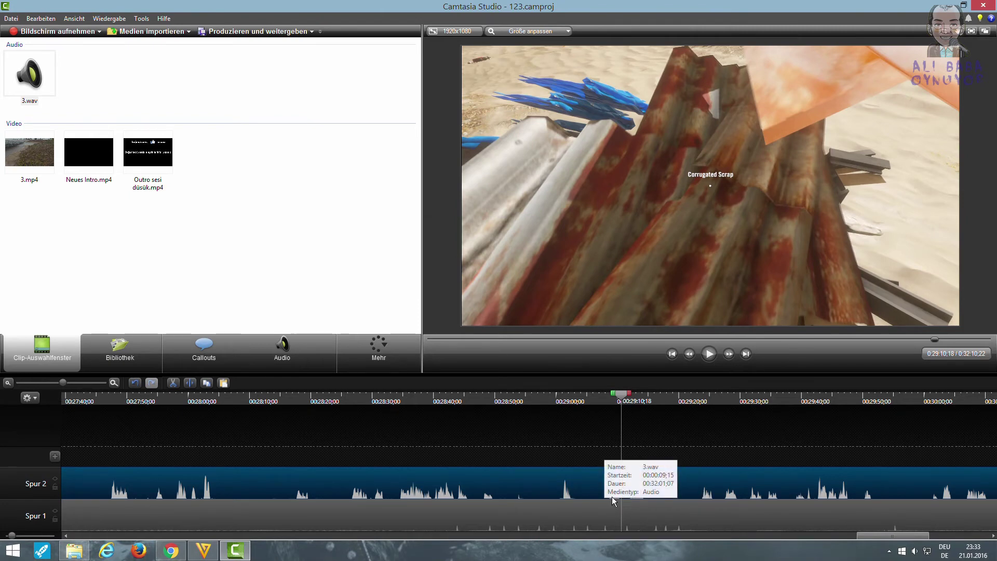
Lower the volume of 3.wav to silence from about 0:29:08 to 0:29:09;17, play it back from 0:29:07;12, and return to the clip bin.
click(83, 383)
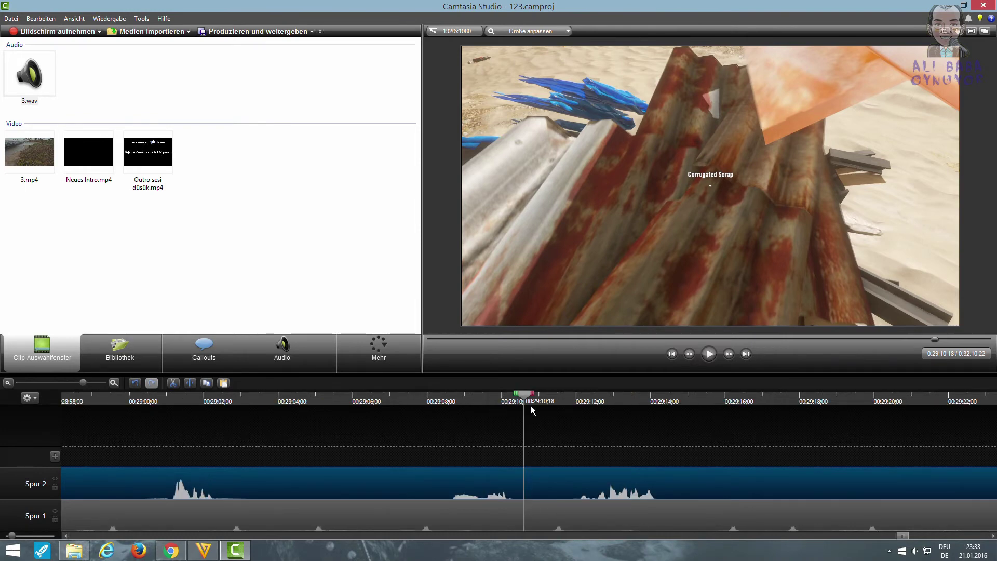
drag(522, 399, 494, 406)
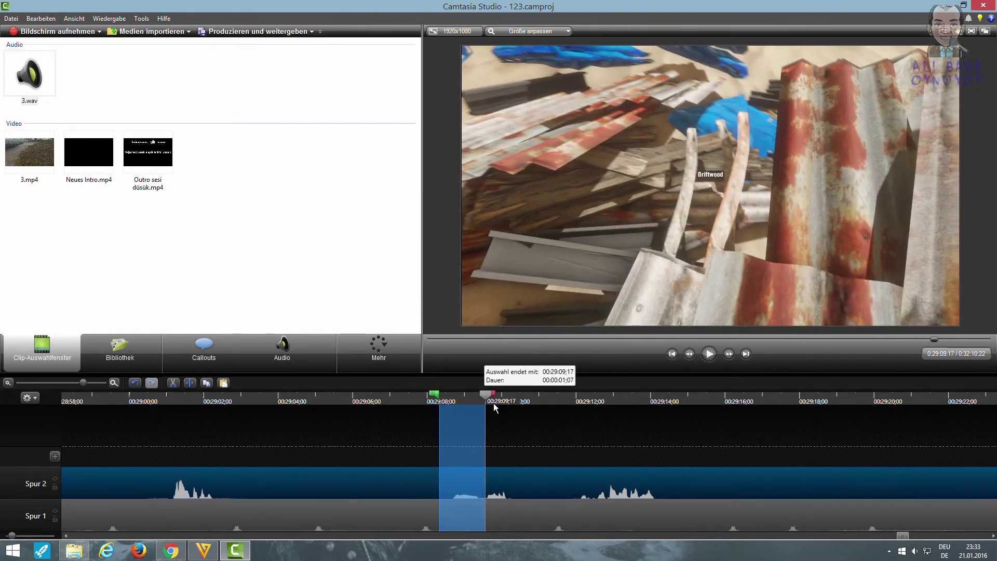
click(282, 349)
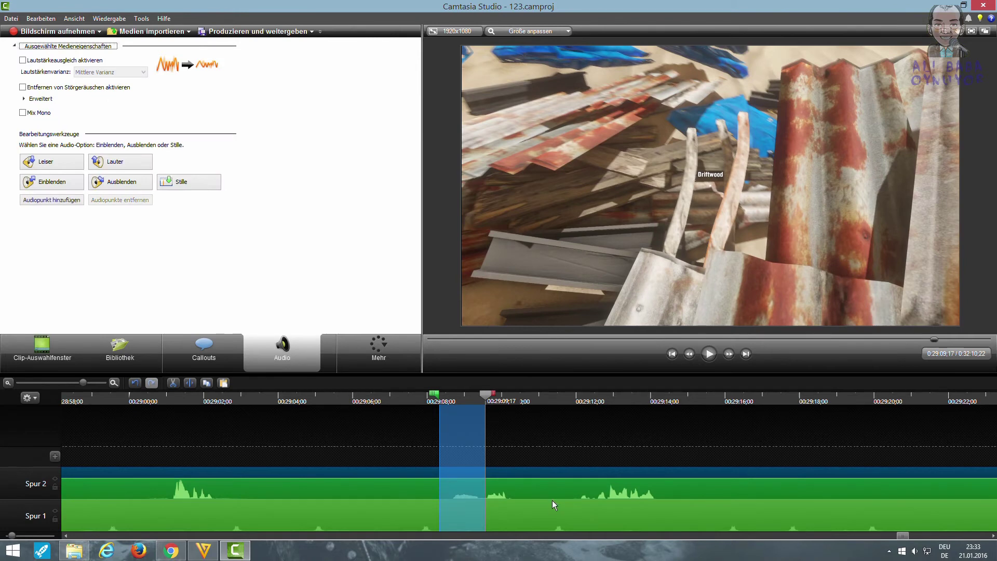
click(466, 477)
click(404, 398)
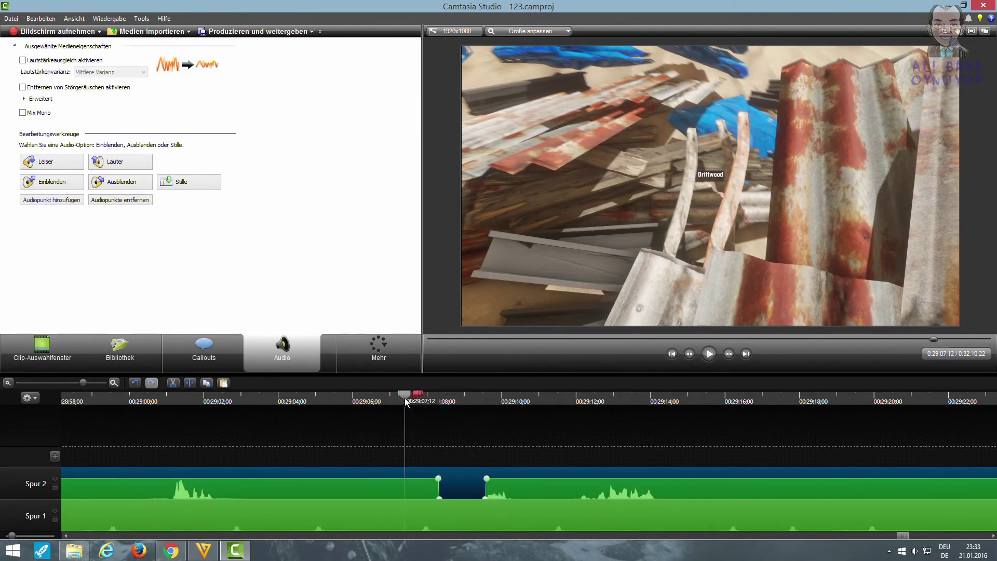
click(706, 354)
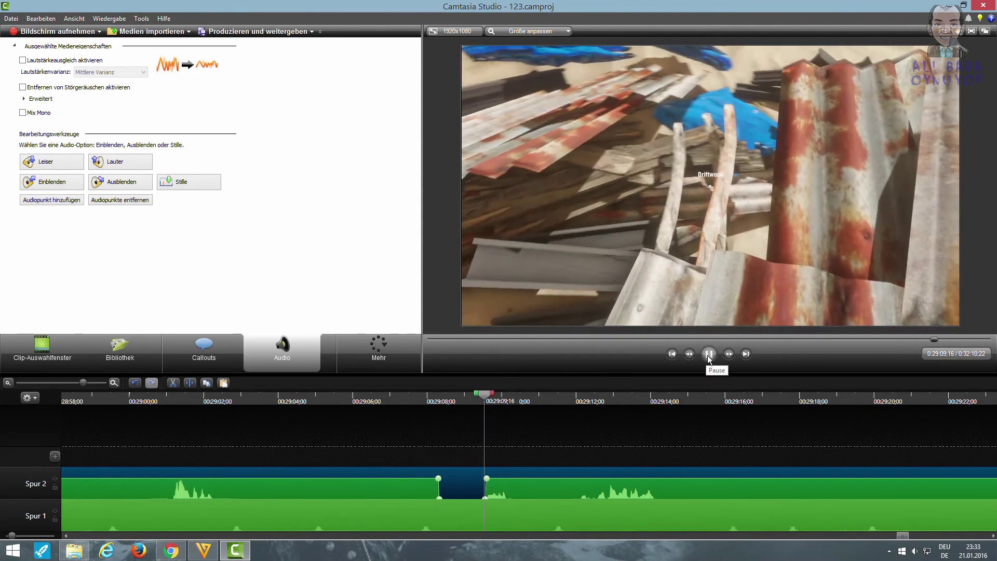
click(707, 355)
click(67, 354)
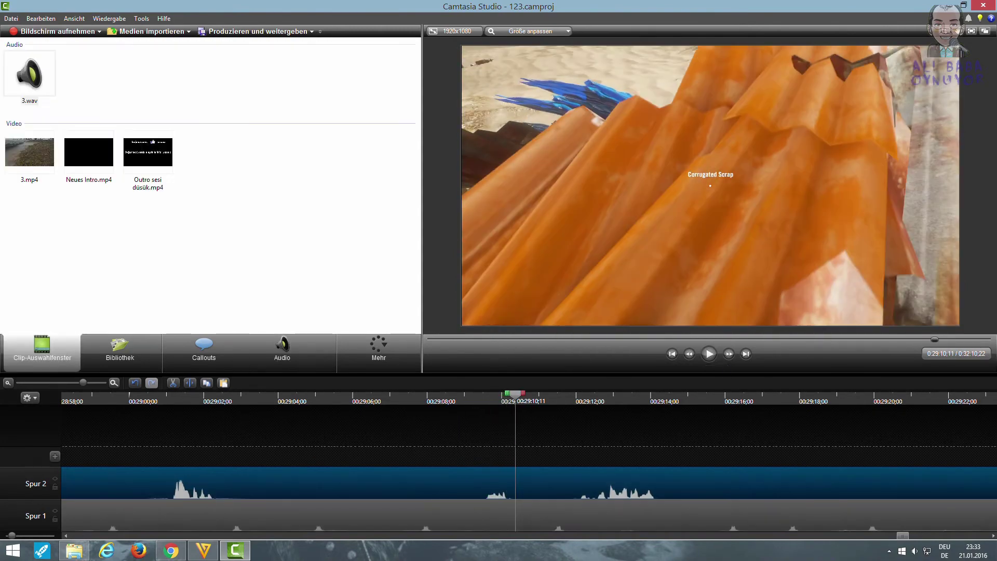
Play the recording's ending from 0:32:03;29, then trim the ends of 3.wav and 3.mp4 to 0:32:07;24.
click(60, 384)
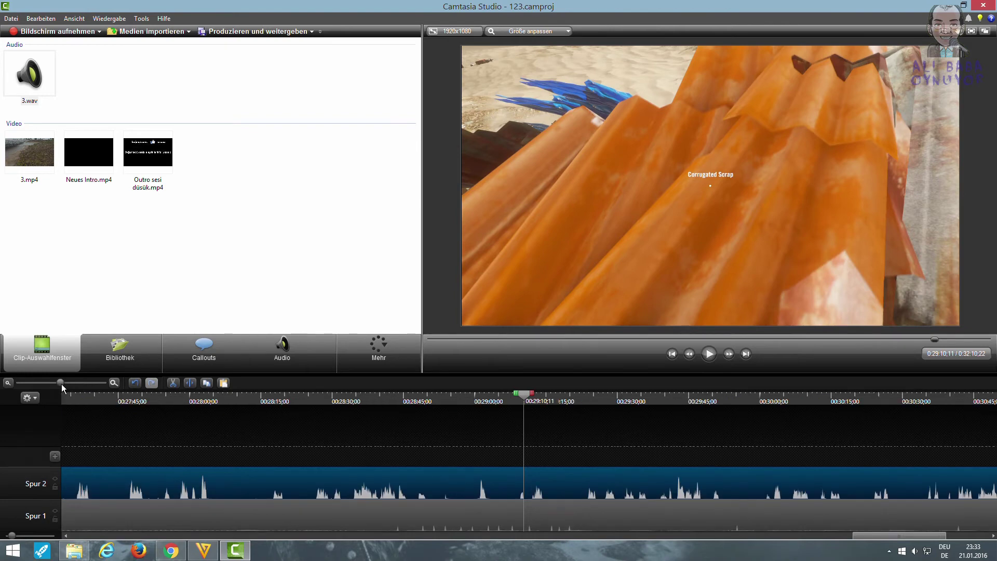
drag(906, 533, 949, 532)
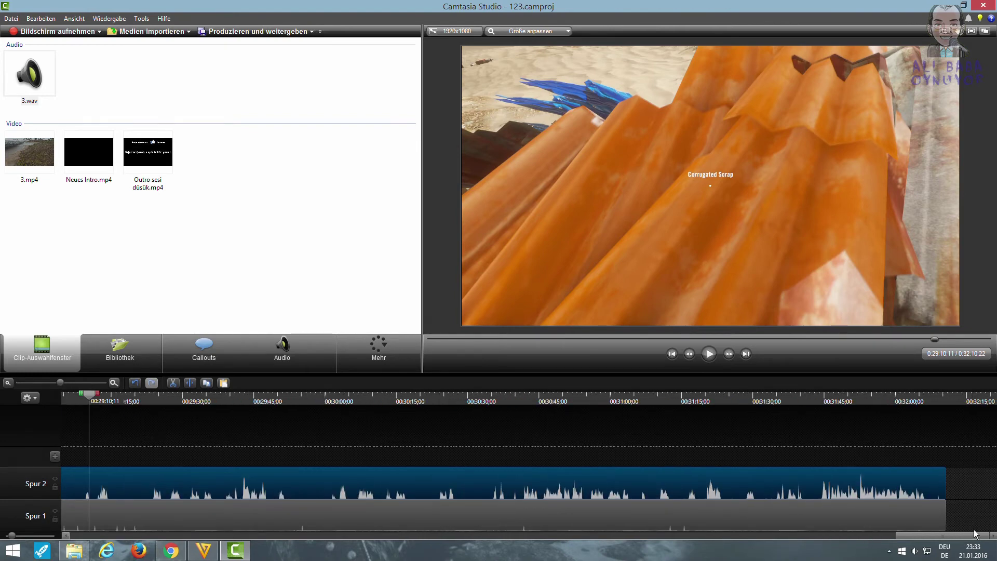
click(921, 396)
drag(920, 396, 915, 395)
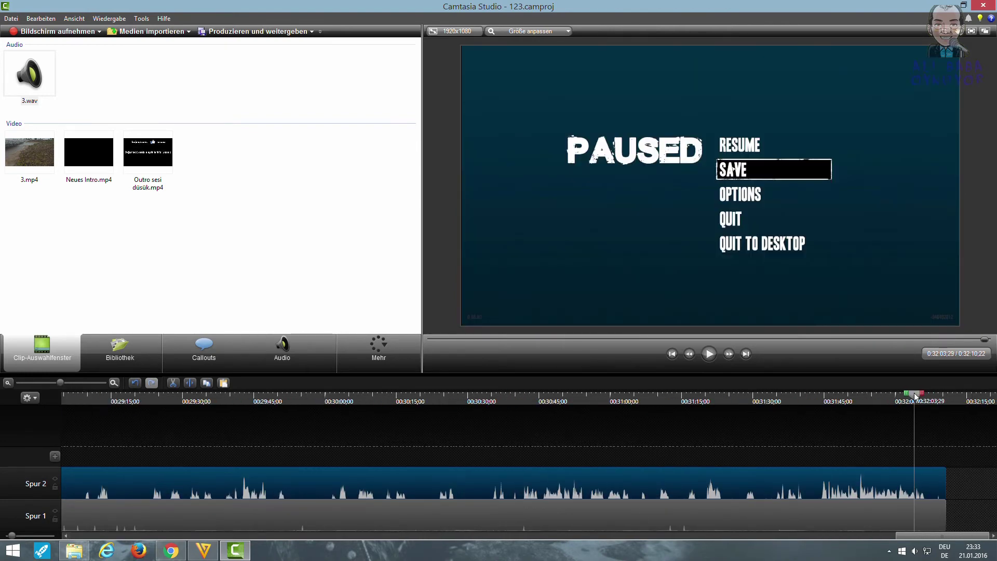
click(708, 356)
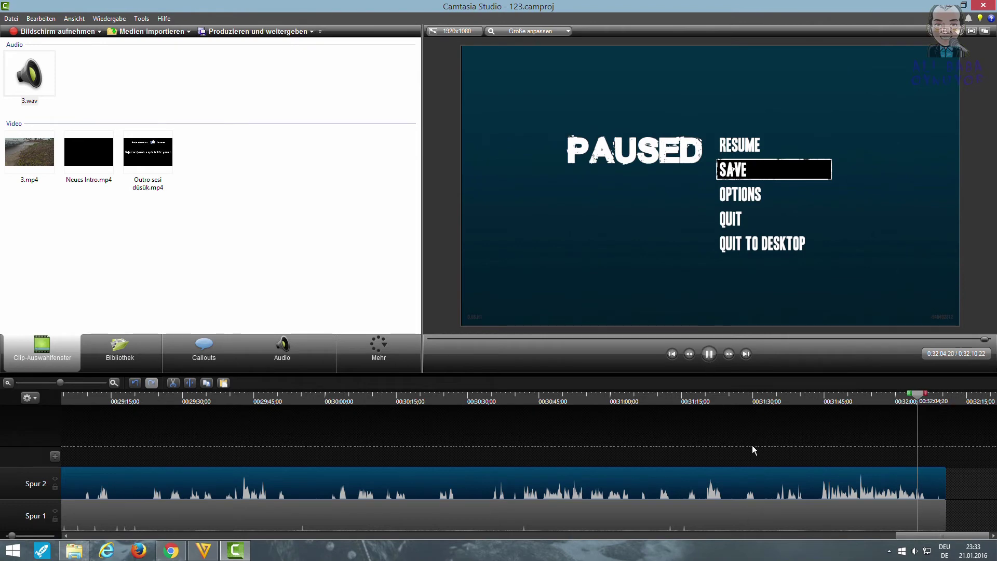
click(709, 354)
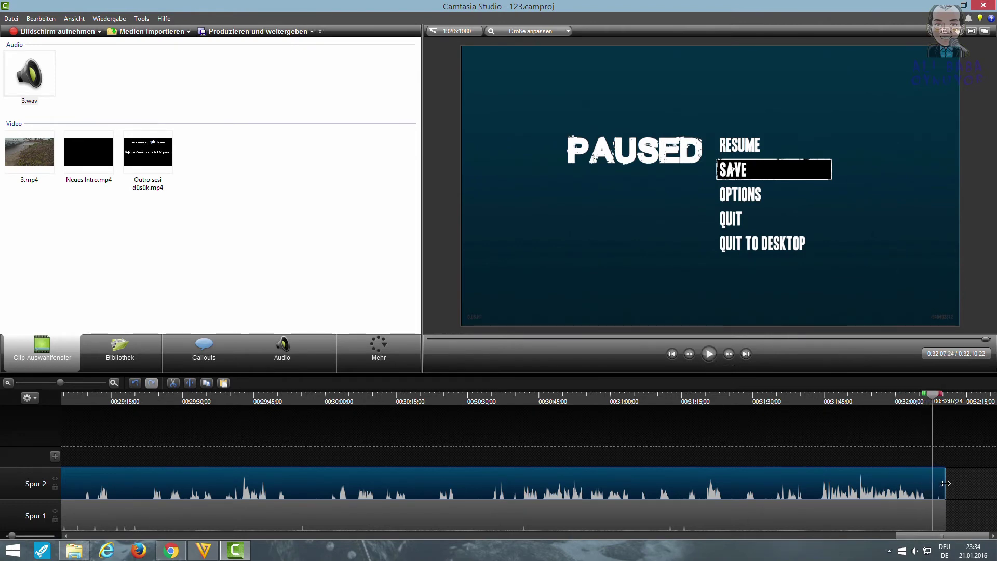
drag(945, 483, 933, 483)
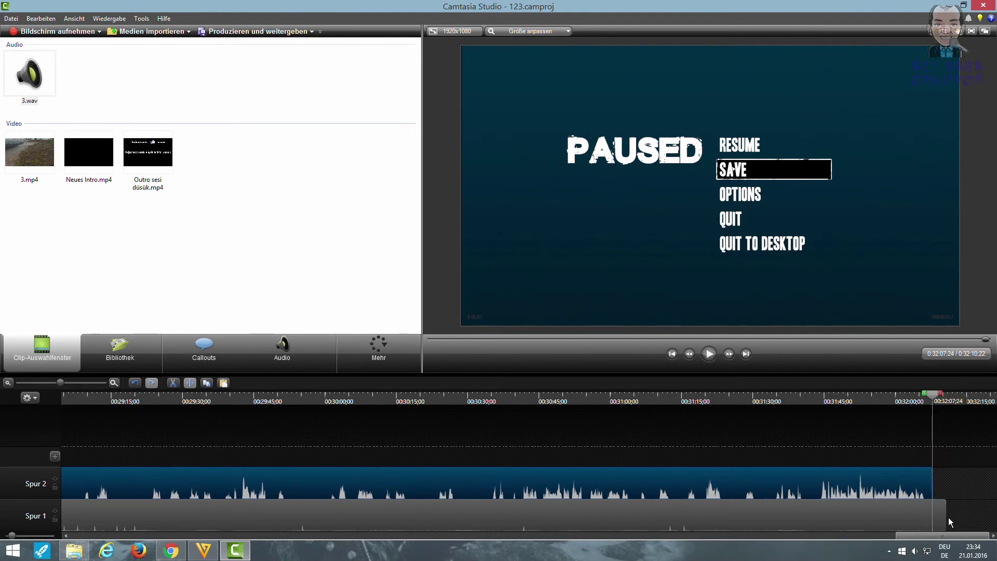
drag(944, 517, 937, 520)
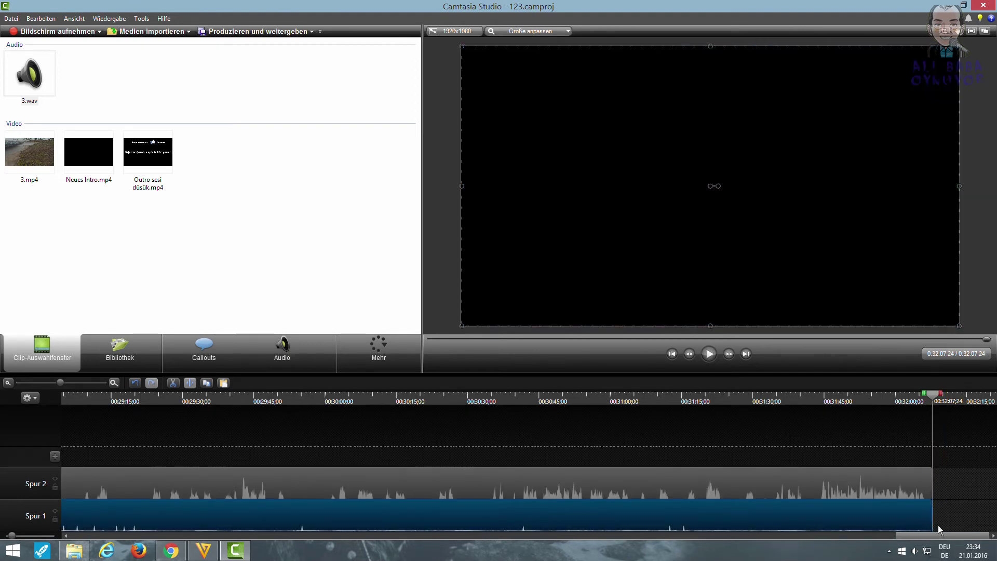
Add Outro sesi düsük.mp4 after 3.mp4 on Spur 1 and place a Schwarz Ausblenden transition between them, returning to the clip bin.
drag(148, 155, 942, 518)
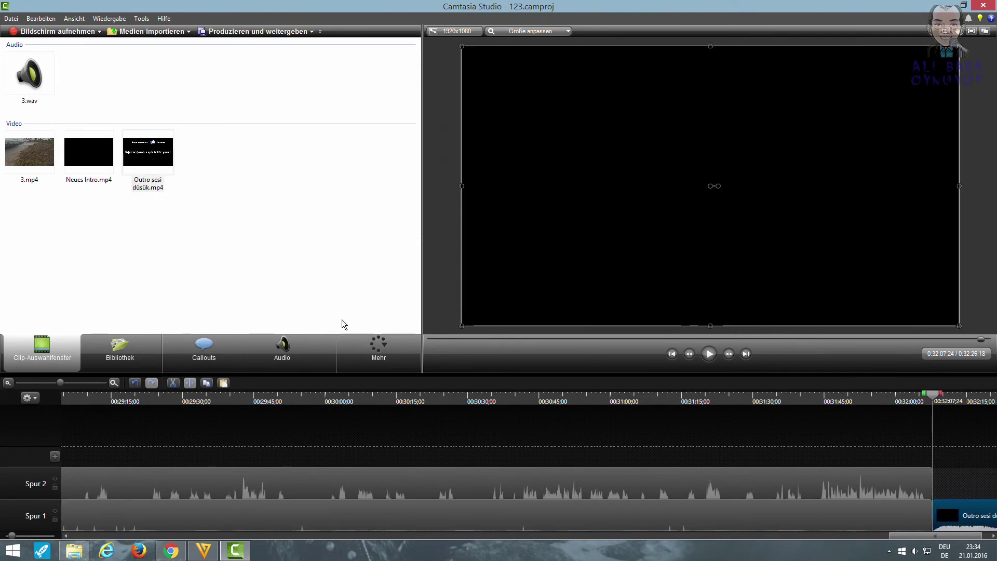
click(378, 346)
click(367, 379)
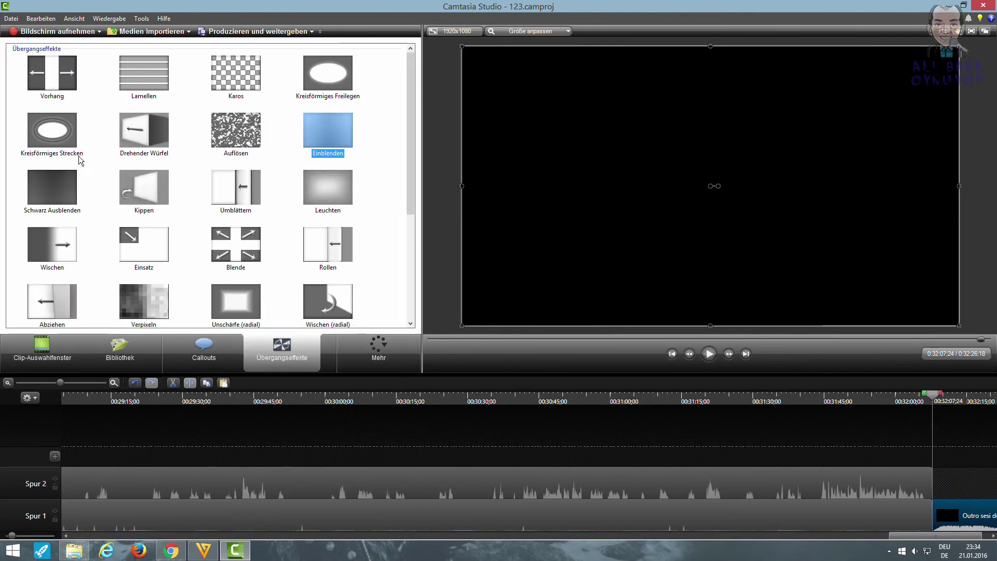
mouse_move(52, 187)
mouse_down()
mouse_move(849, 482)
mouse_move(886, 518)
mouse_up()
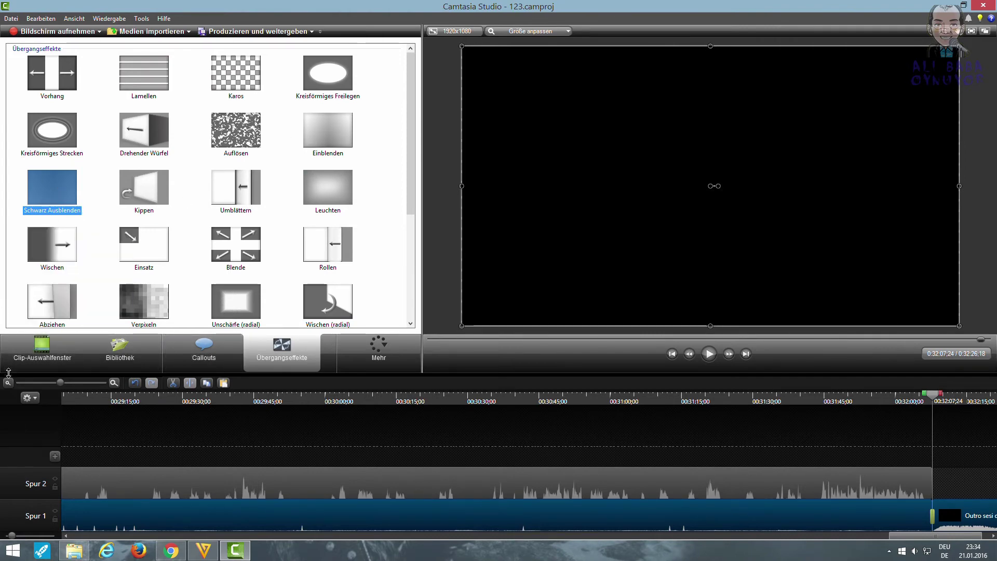
click(36, 356)
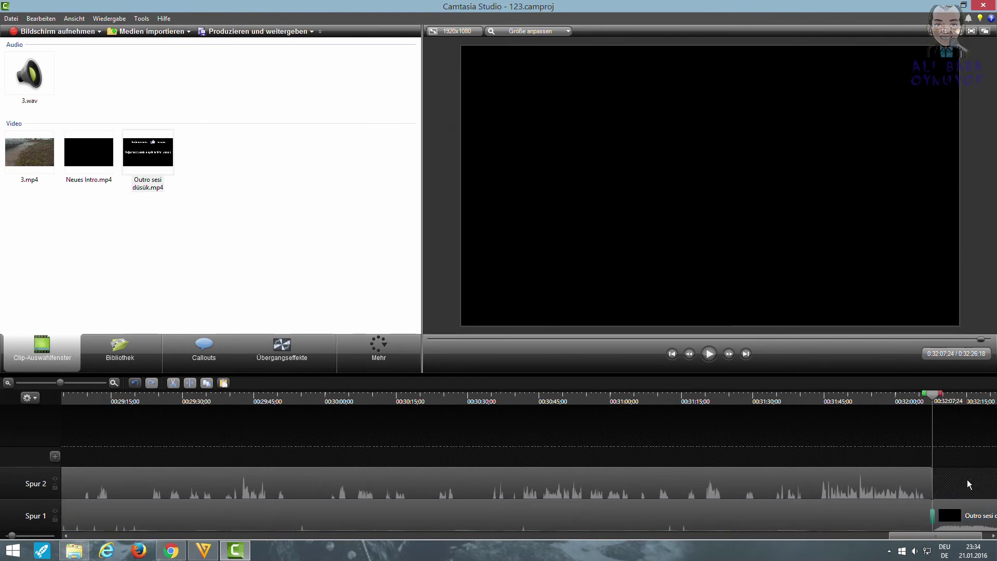
Return the playhead to the project's beginning at 0:00:00;00.
click(950, 488)
drag(972, 536, 104, 535)
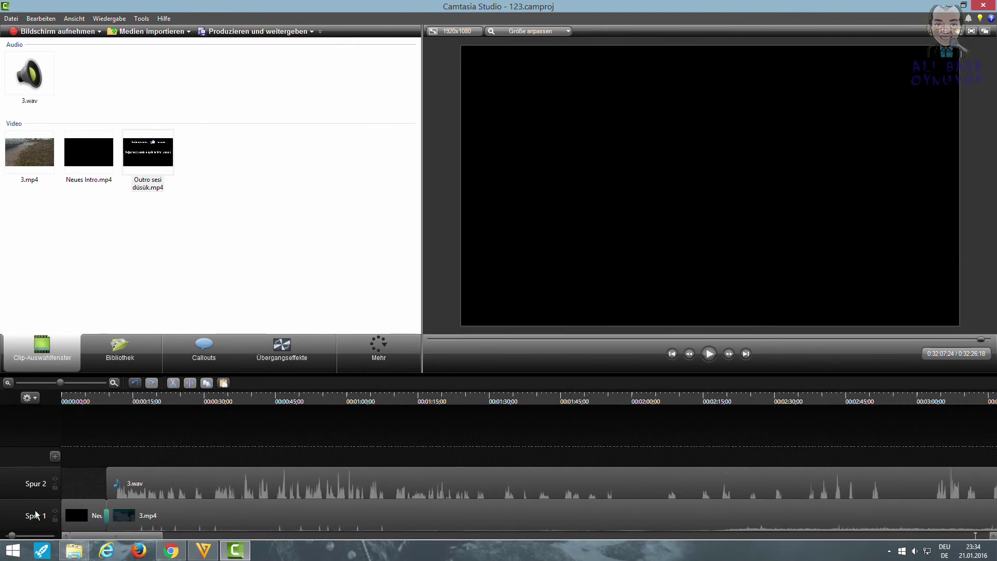
click(79, 402)
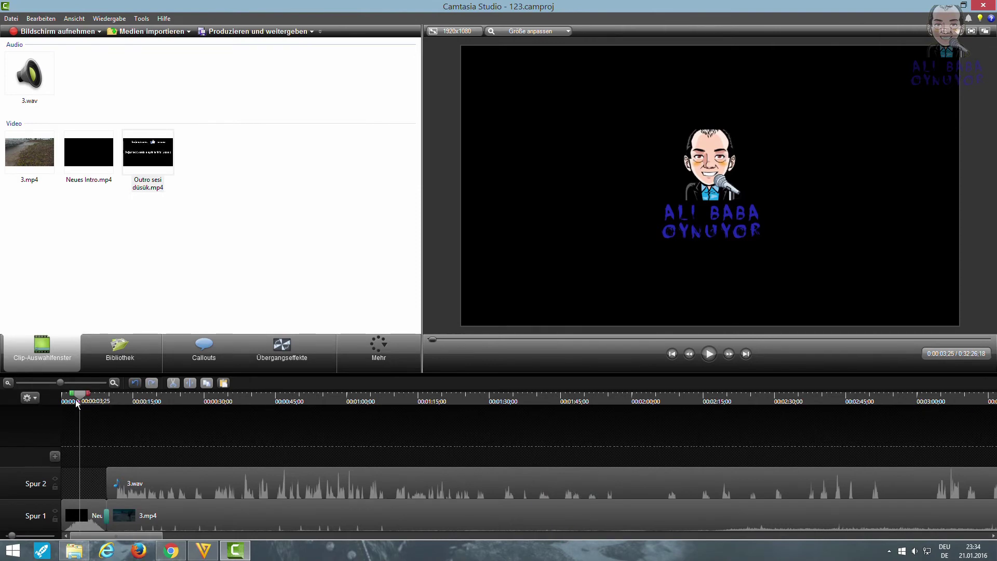
drag(78, 397, 64, 397)
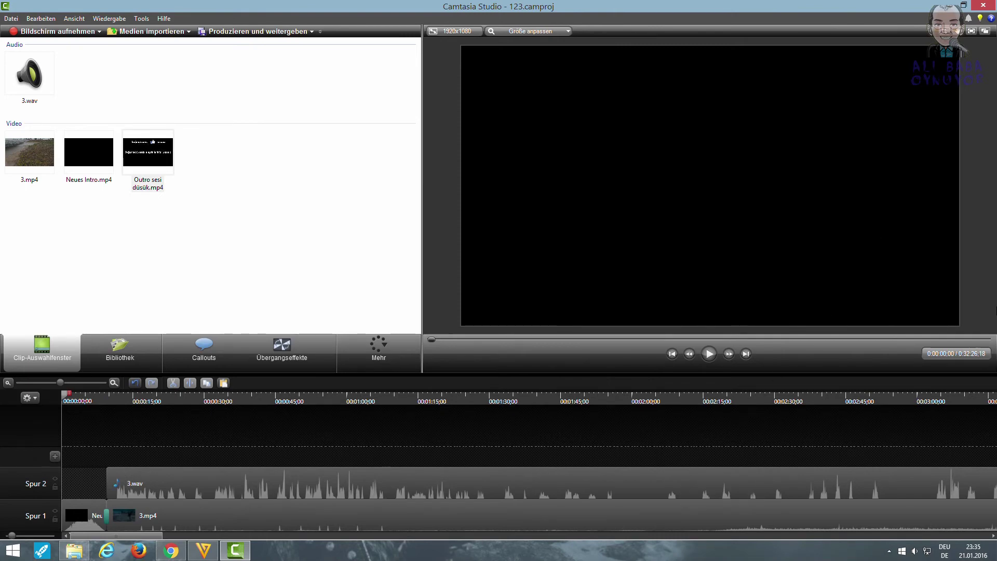
Produce the video with the HD 1080p MP4 inkl. Logo preset, naming it "SD 03 Container parçaları" in Y:\Movies\.
click(281, 31)
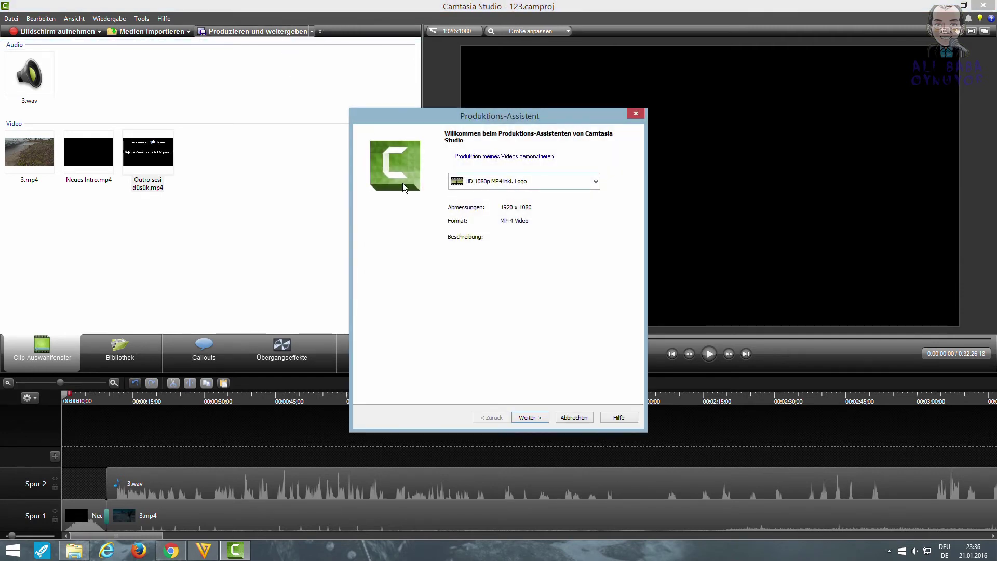
click(540, 417)
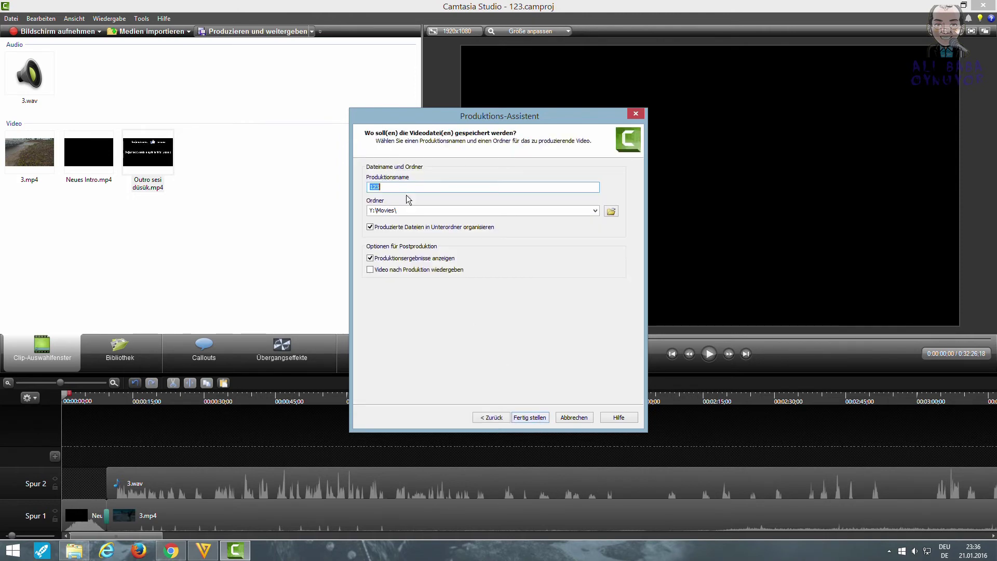
text(SD 032)
key(BackSpace)
text(Co)
text(ntainer parçaları)
click(530, 417)
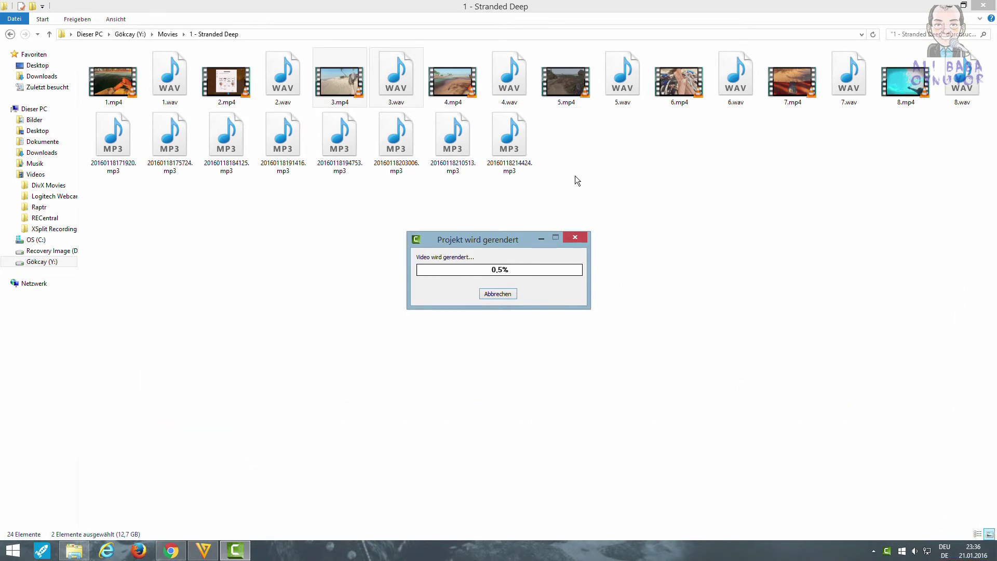
Examine the file sizes and lengths of 3.mp4, 3.wav, Neues Intro.mp4 and Outro sesi düsük.mp4 in their folders.
click(311, 282)
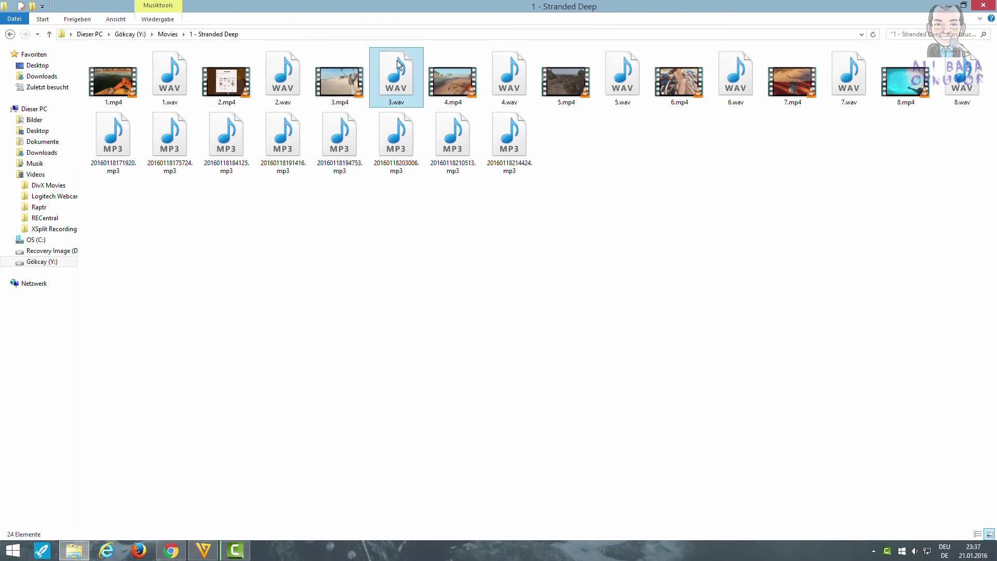
mouse_move(343, 88)
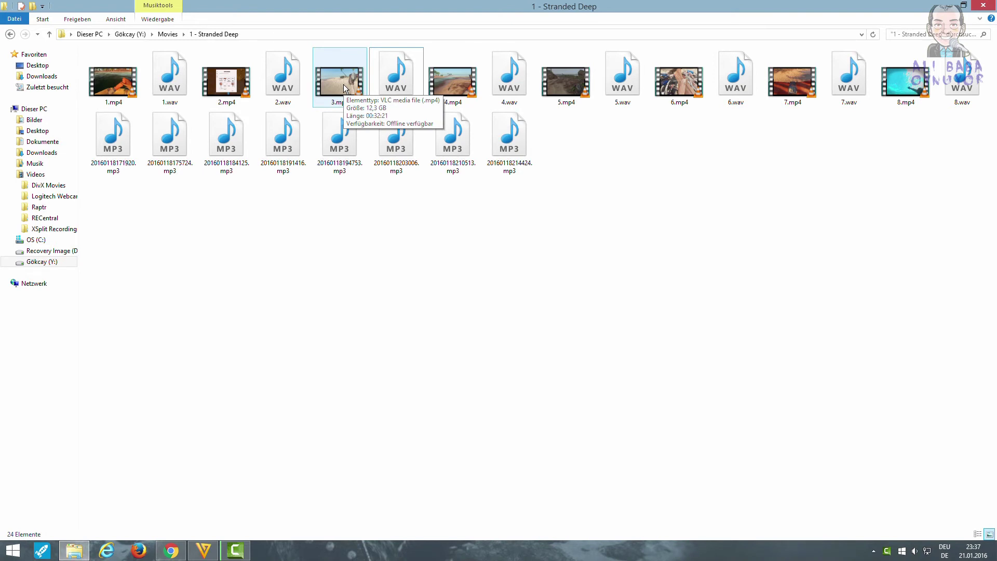
click(49, 34)
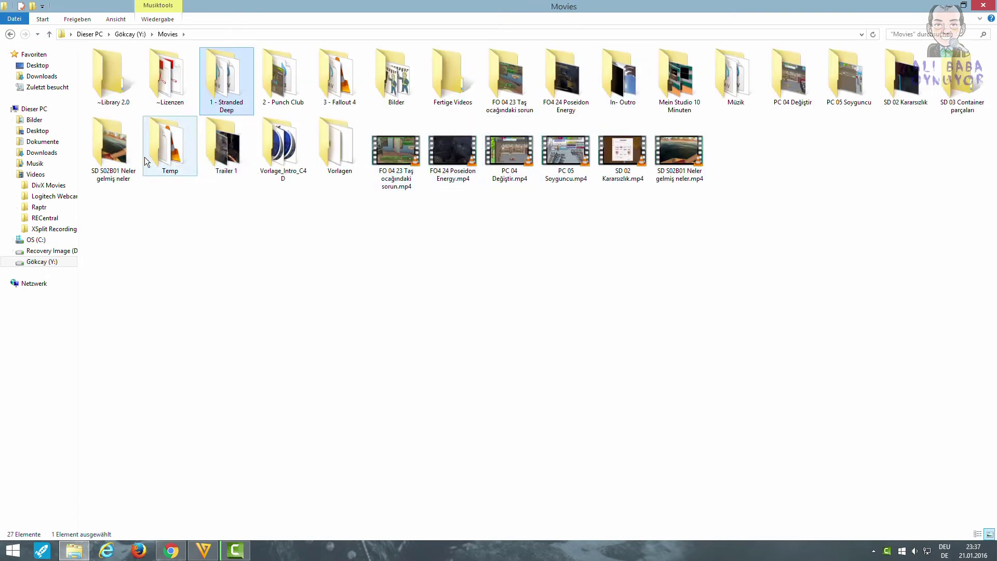
double_click(633, 73)
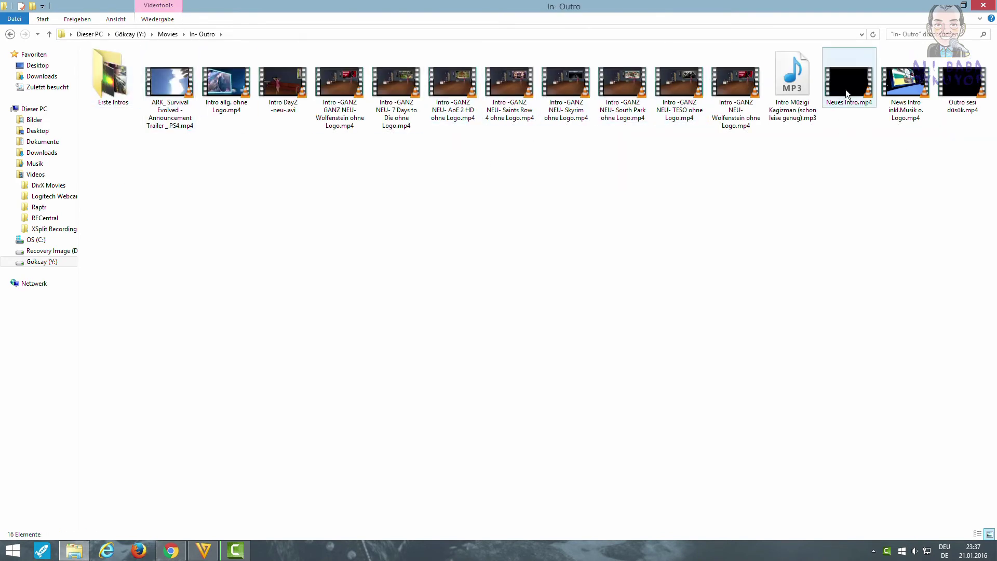
mouse_move(846, 86)
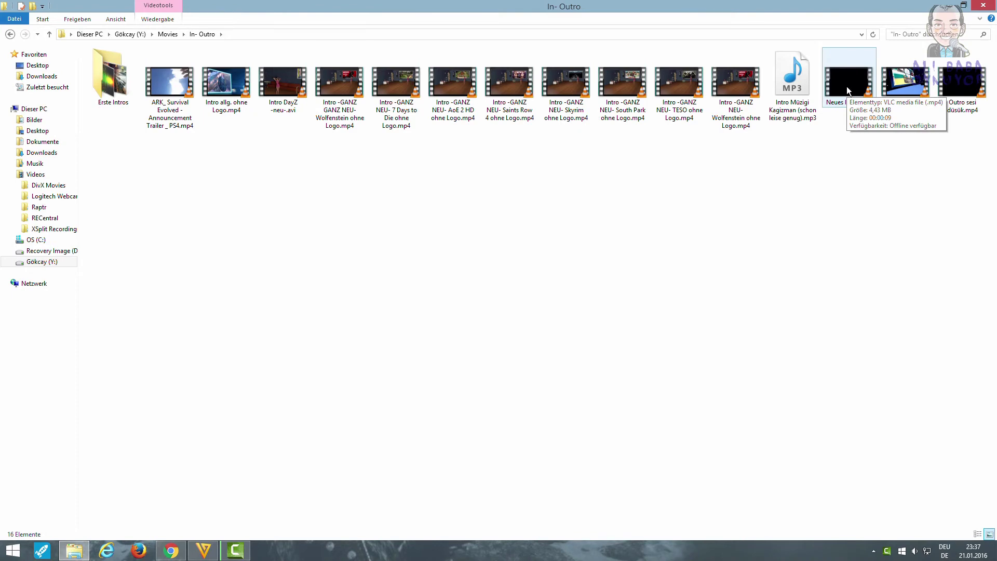
mouse_move(979, 89)
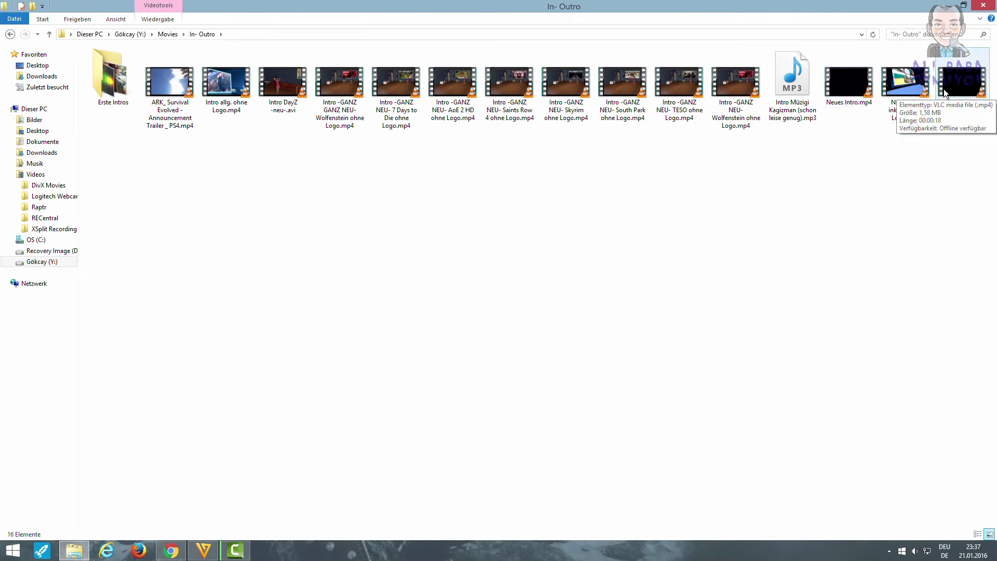
click(7, 34)
double_click(222, 83)
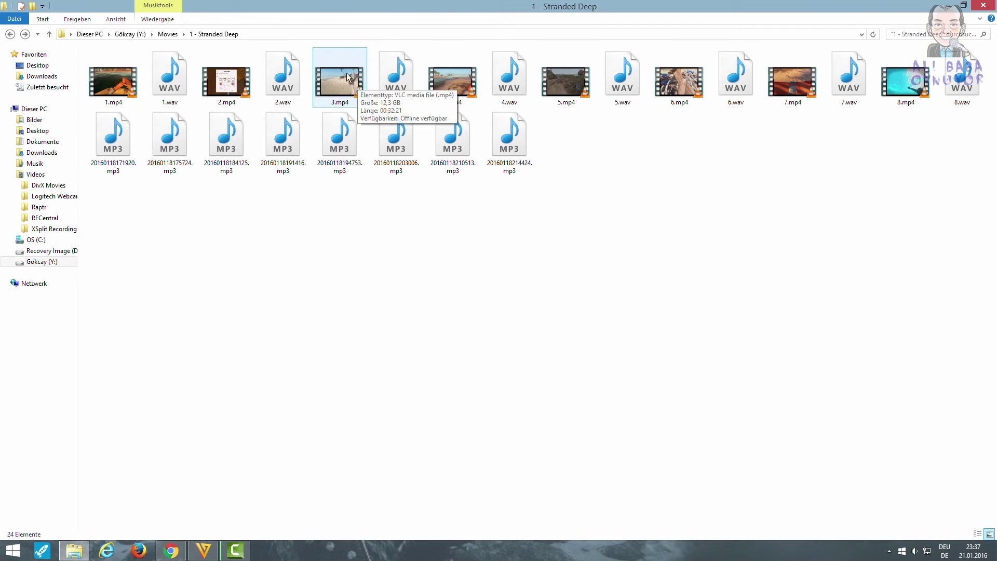
mouse_move(401, 78)
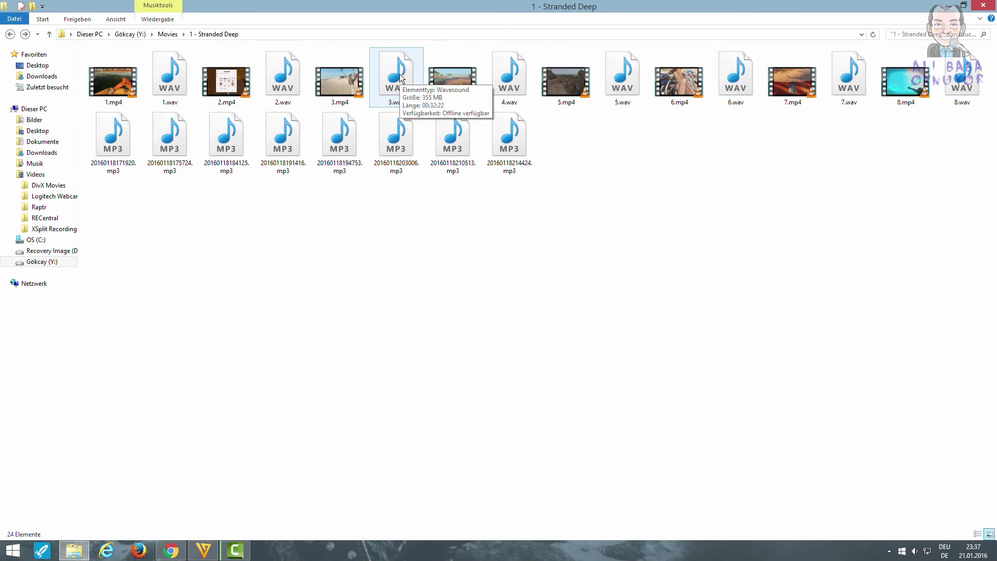
click(10, 33)
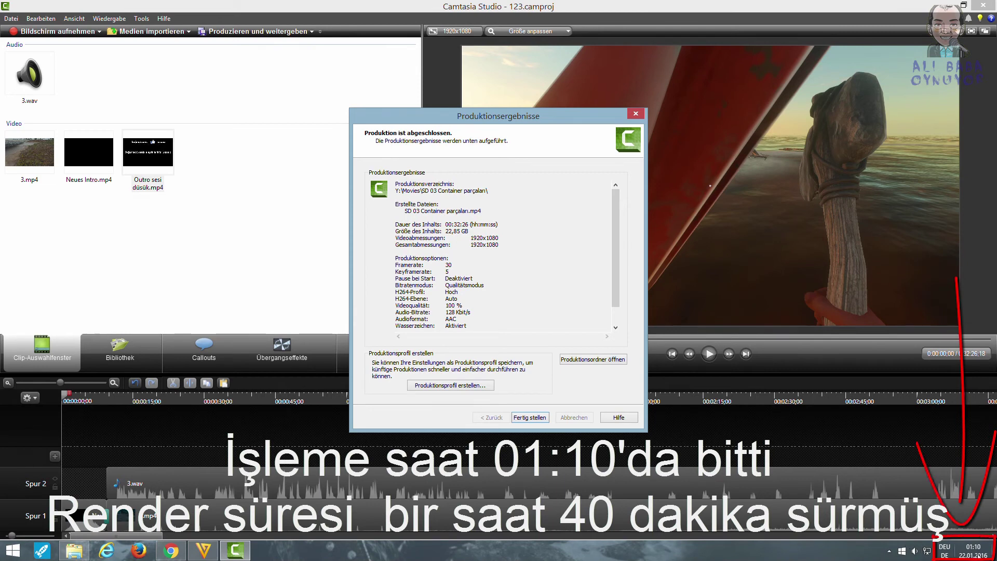
Finish the production wizard and select the 3.wav clip on Spur 2.
mouse_move(977, 552)
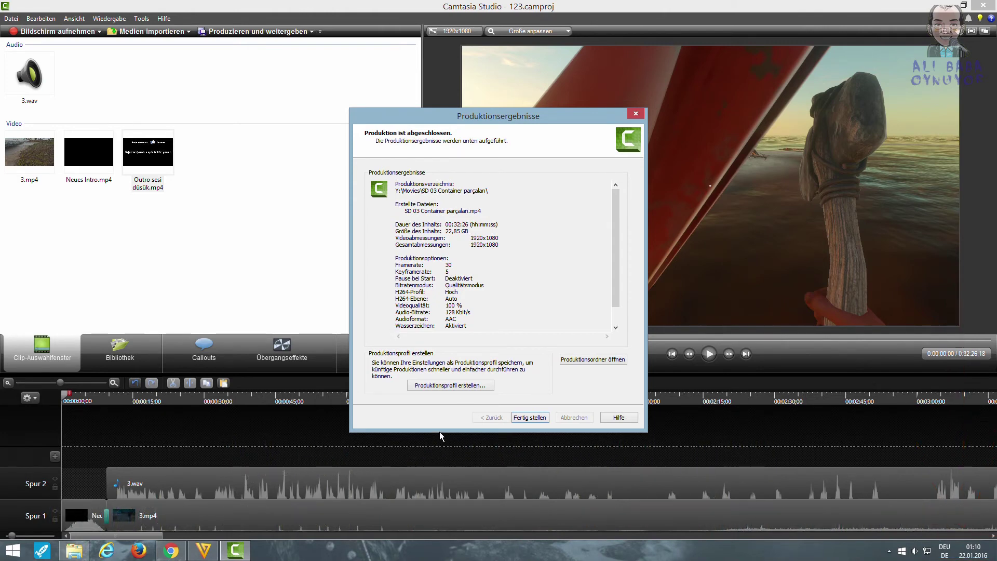
click(530, 419)
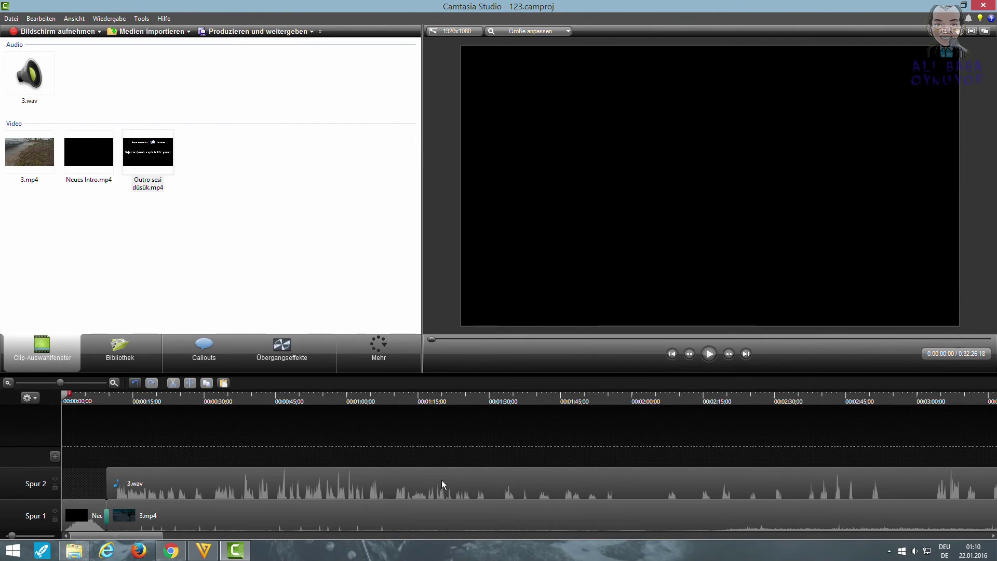
click(754, 478)
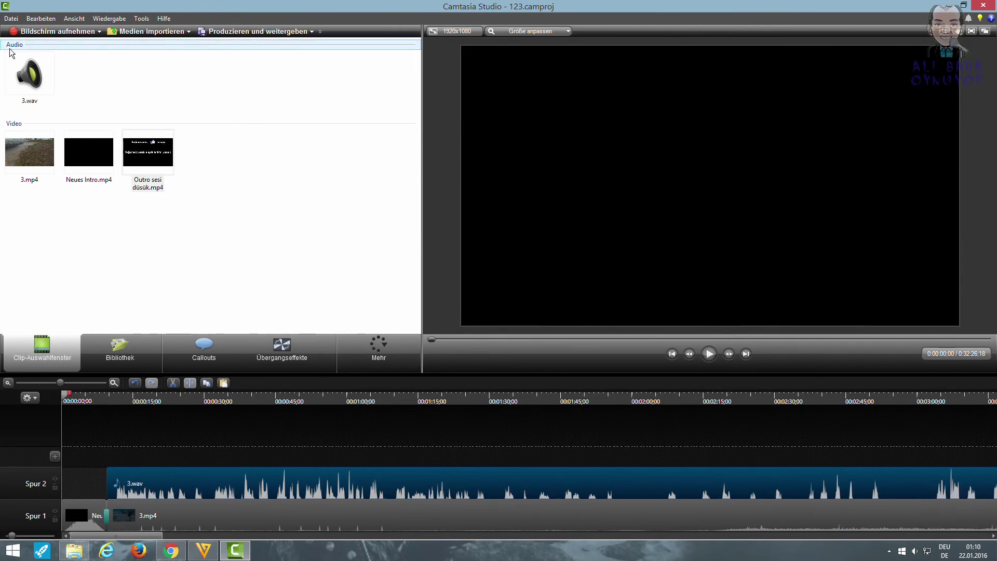
Save the current video project.
click(11, 19)
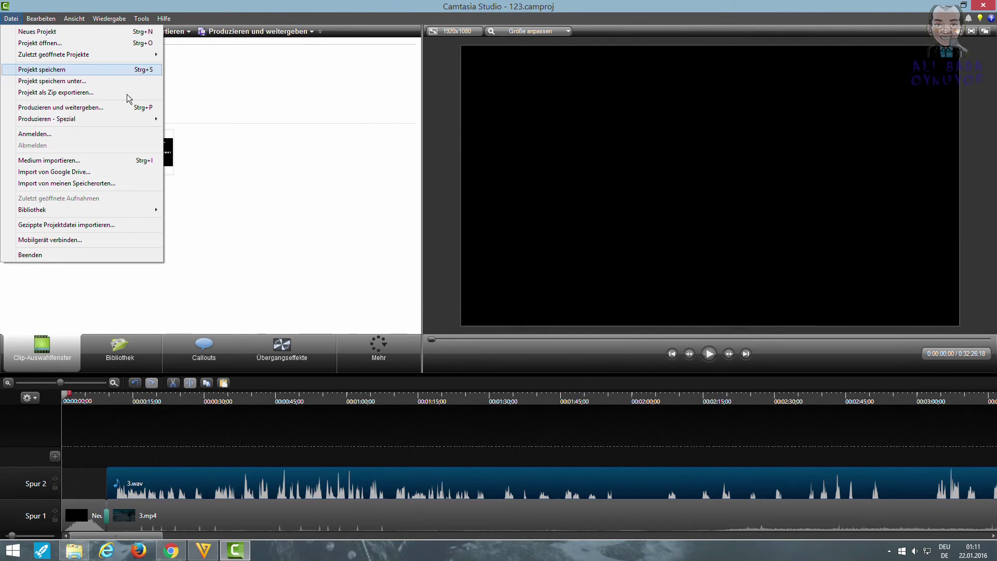
click(50, 71)
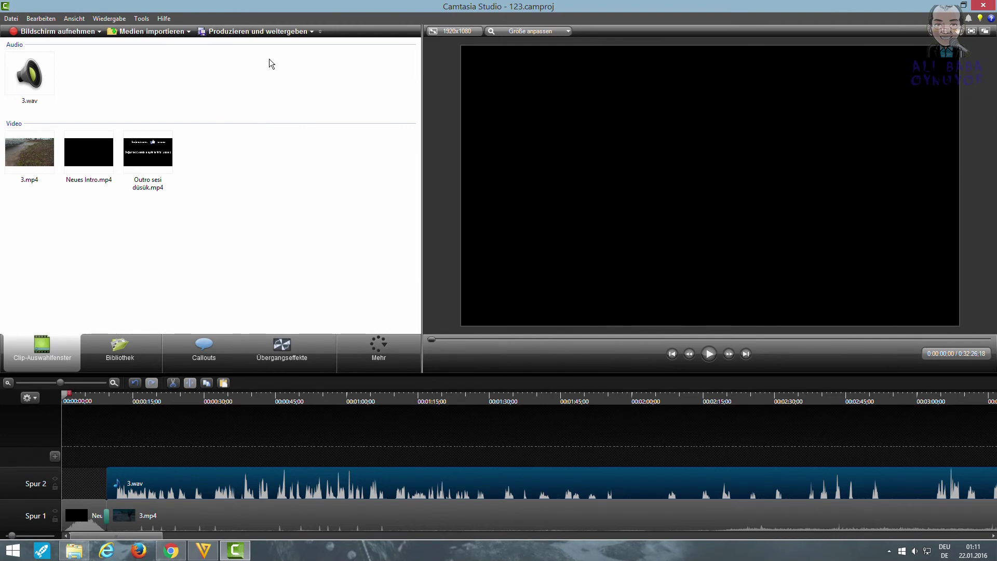
Examine the video settings of the HD 1080p MP4 inkl. Logo production profile, then leave the production wizard without producing.
click(261, 33)
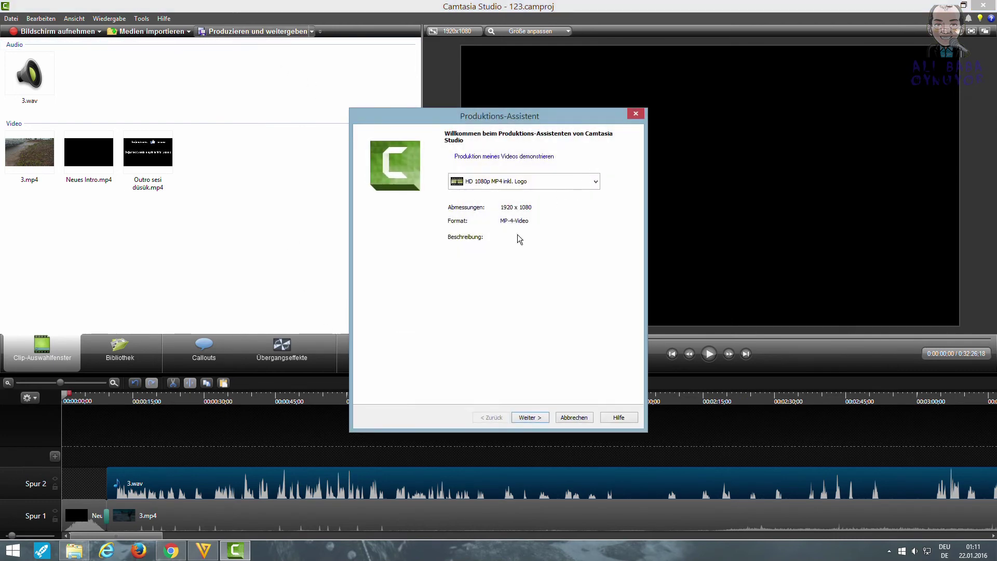
click(591, 181)
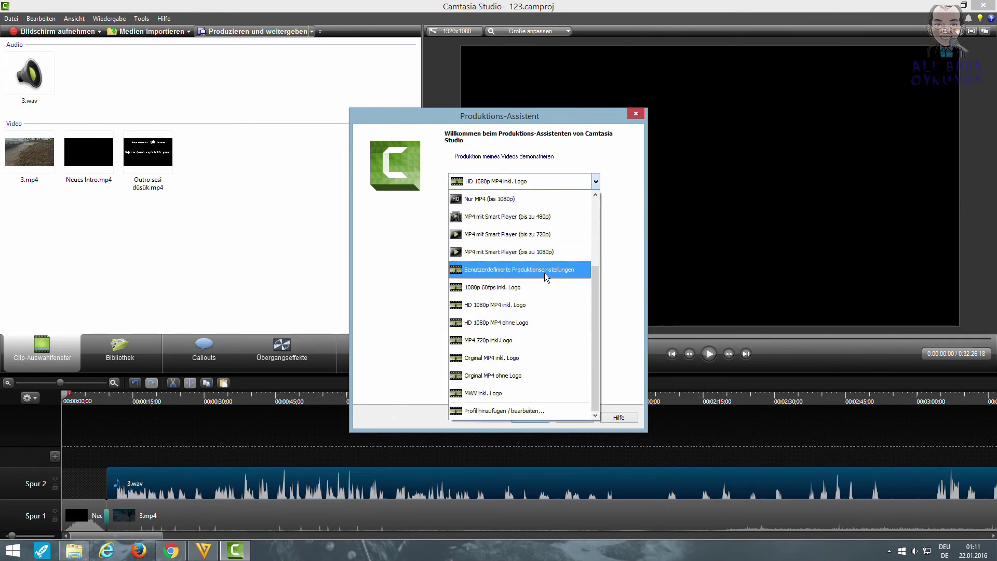
click(509, 411)
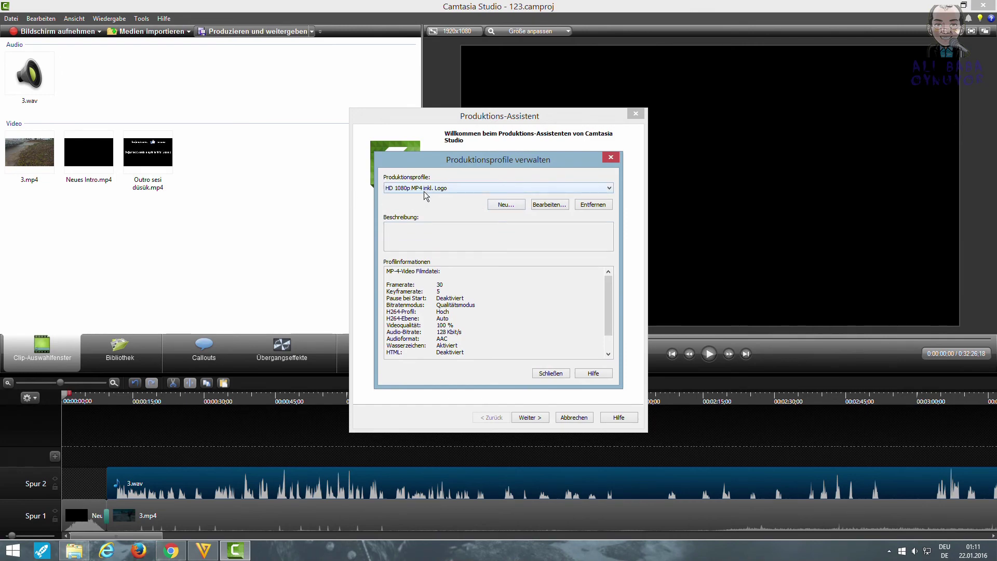
click(549, 204)
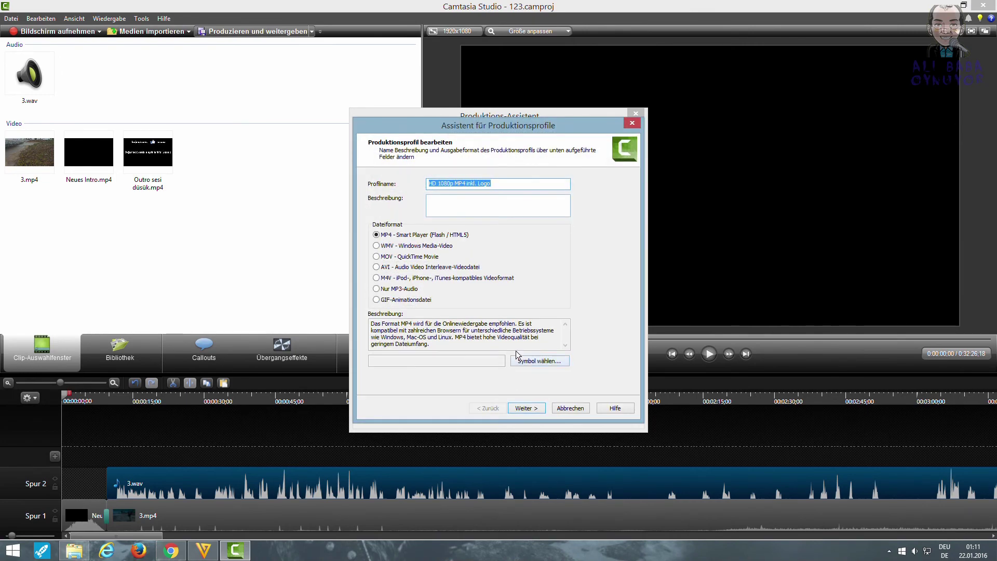
click(518, 409)
click(519, 407)
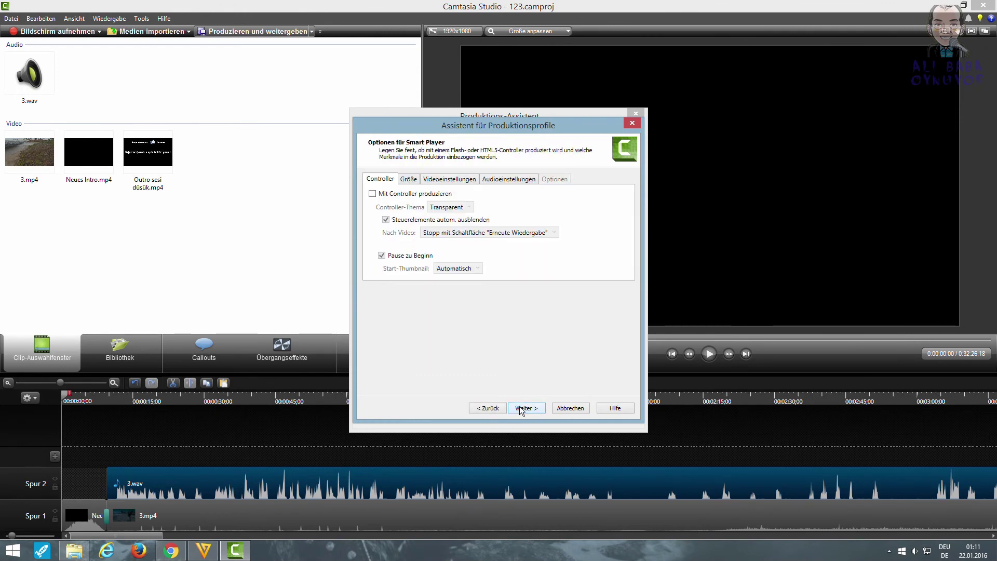
click(442, 179)
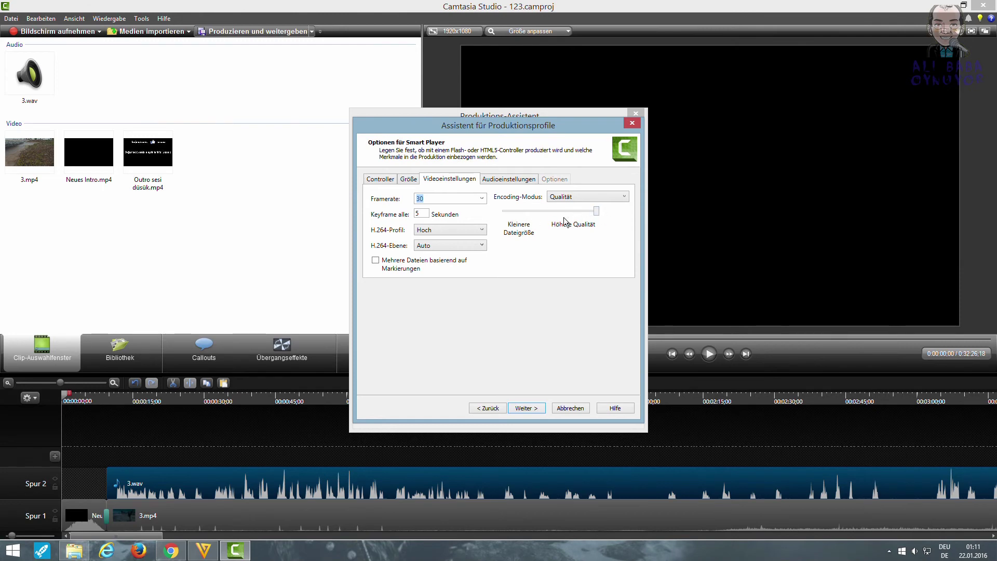
click(564, 407)
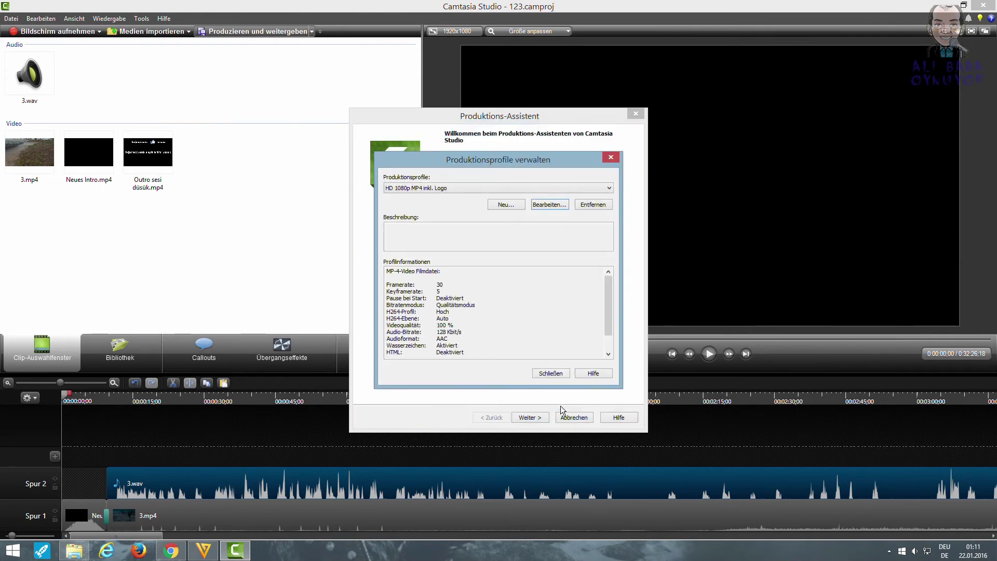
click(560, 375)
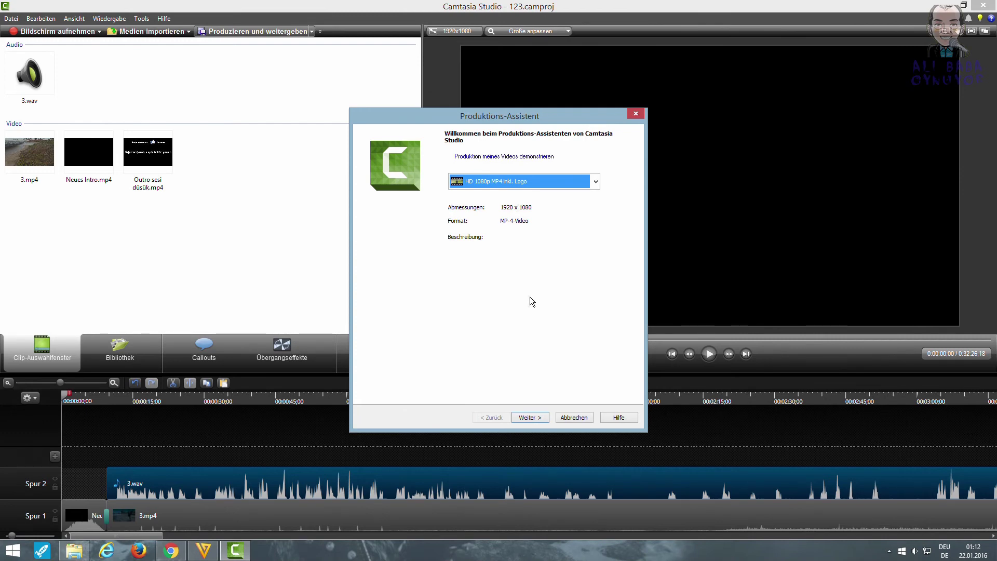
click(636, 114)
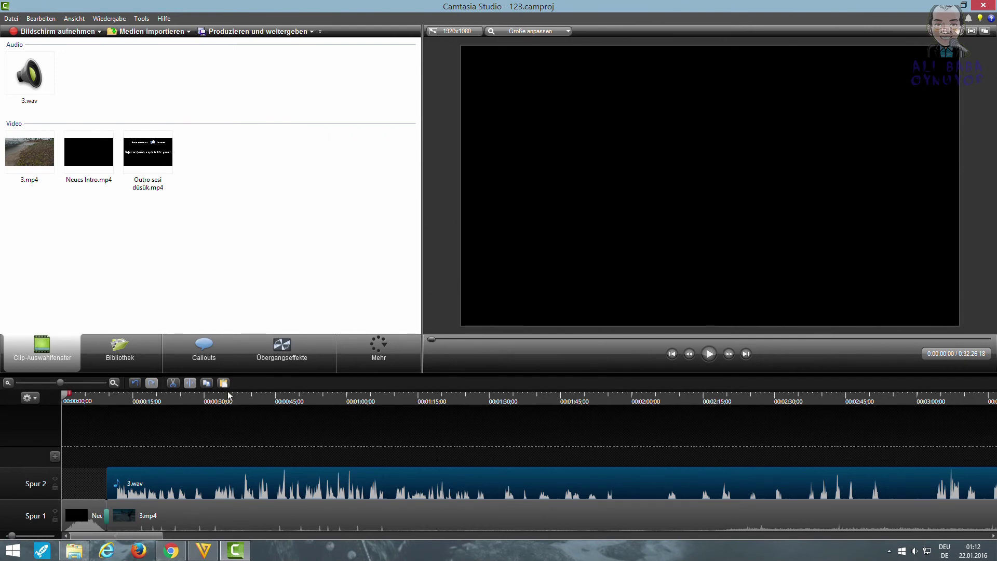
Check the size and length of 3.mp4 in the 1 - Stranded Deep folder and locate the SD 03 Container parçaları folder in Movies.
mouse_move(79, 554)
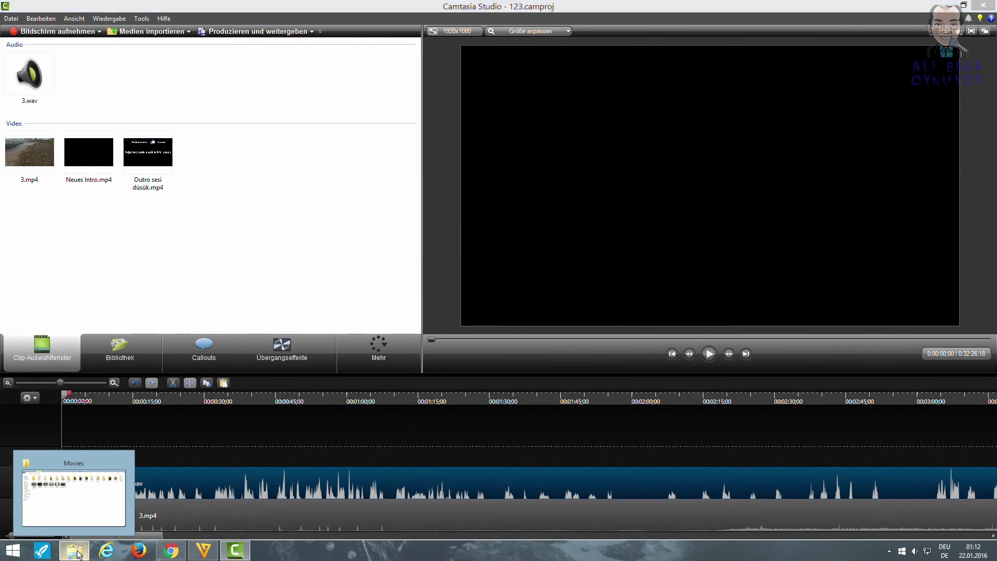
click(76, 552)
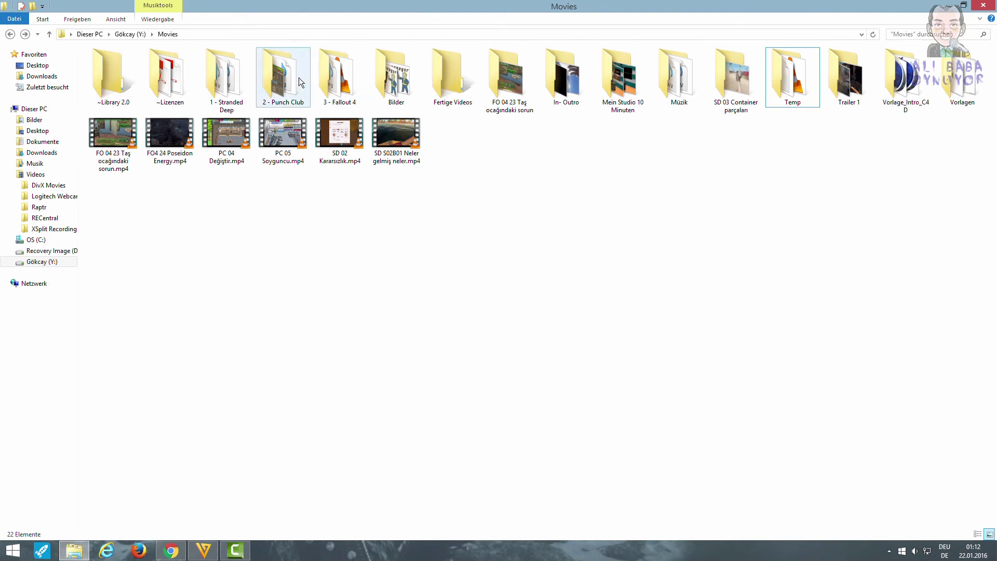
double_click(236, 96)
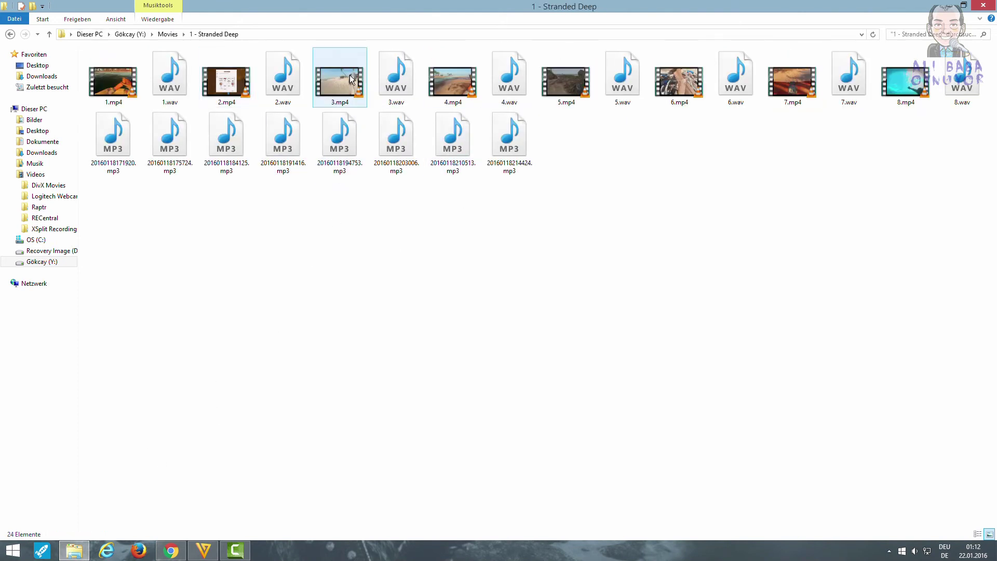
mouse_move(351, 79)
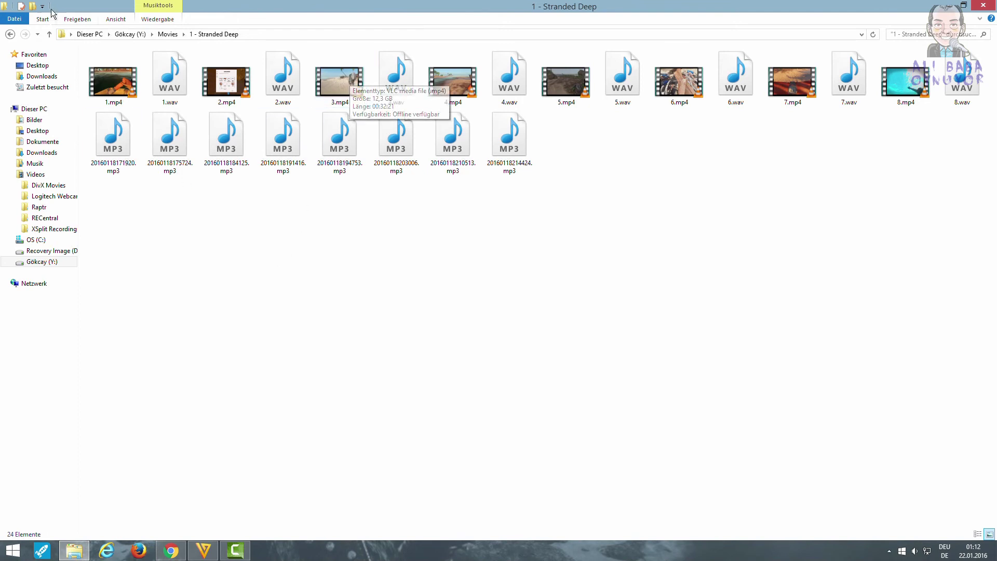
click(10, 35)
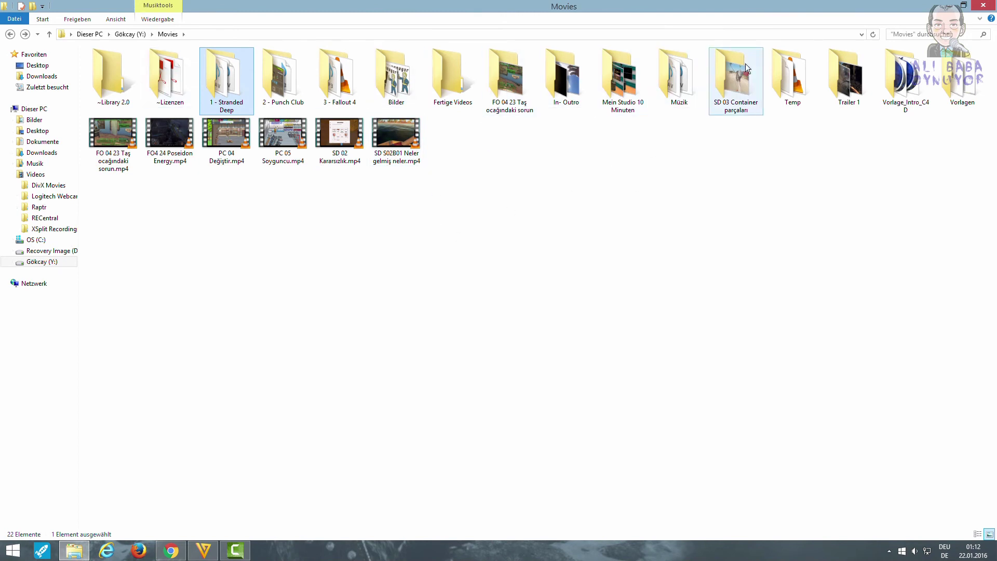
mouse_move(739, 80)
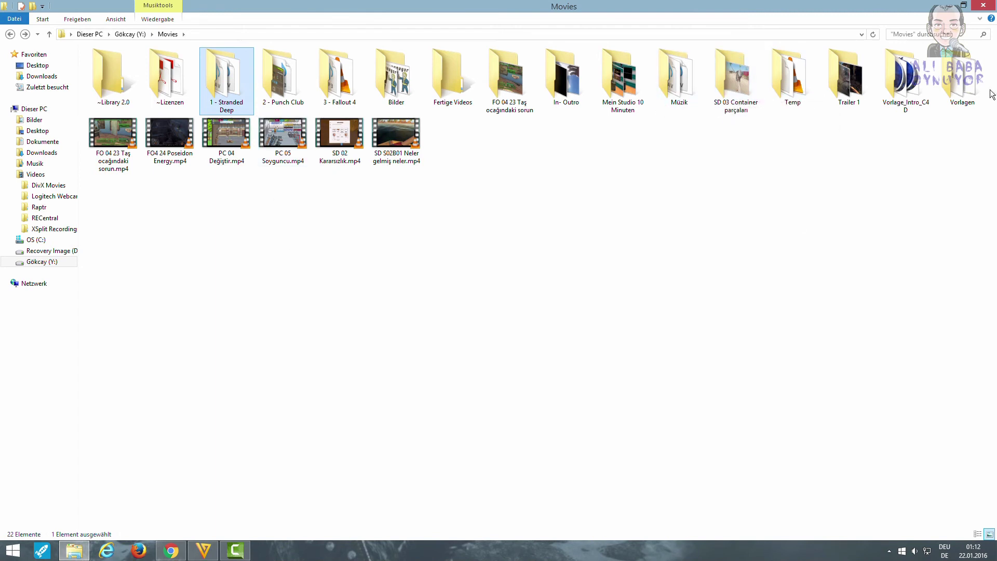
click(951, 7)
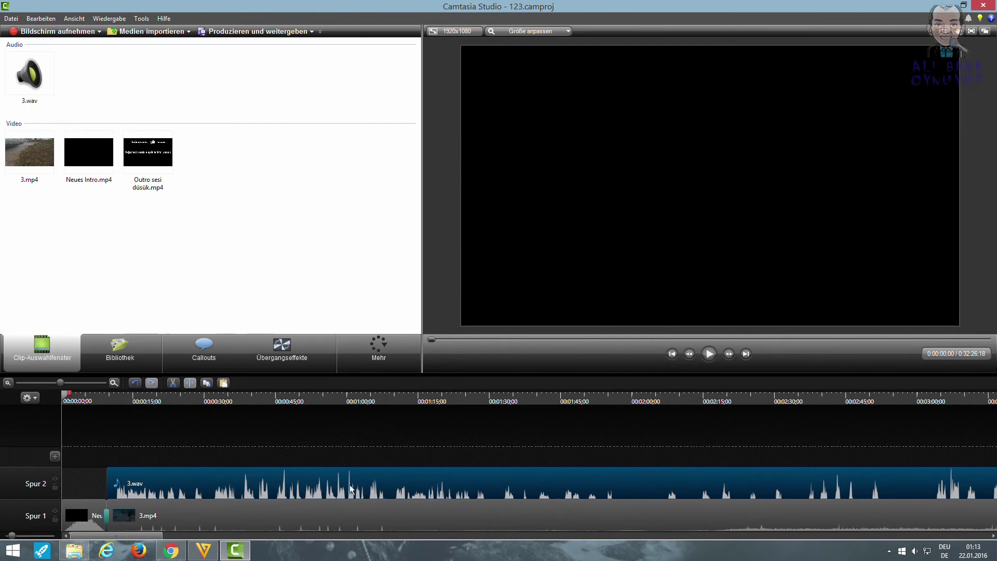
Switch to Freemake Video Converter and load the rendered video from Y:\Movies\SD 03 Container parçaları.
click(203, 550)
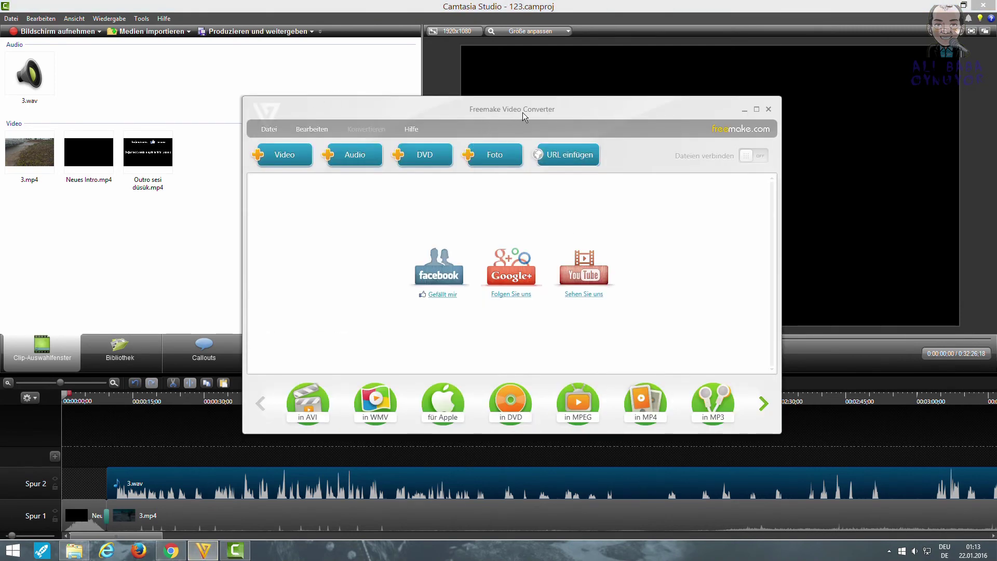
click(293, 159)
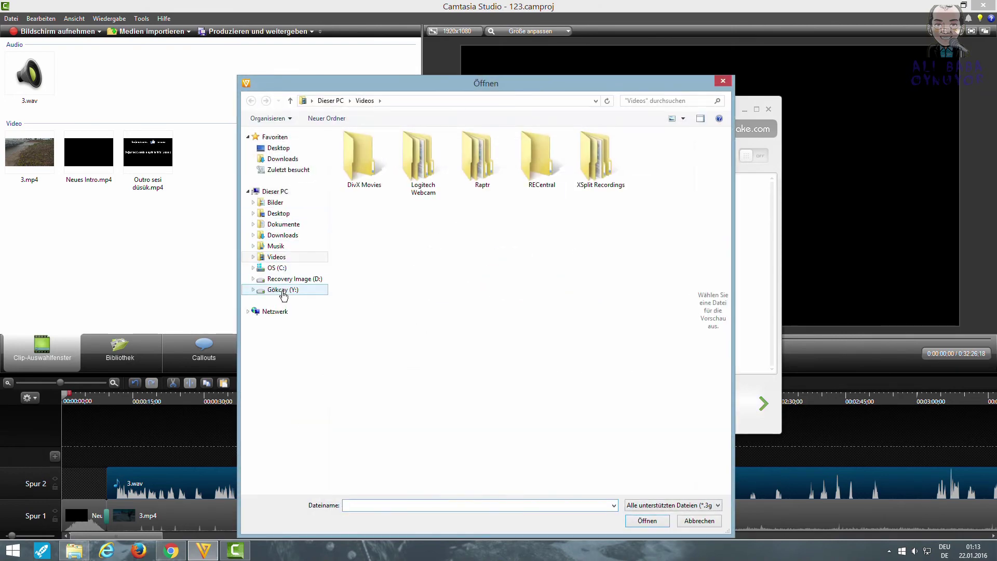
click(284, 291)
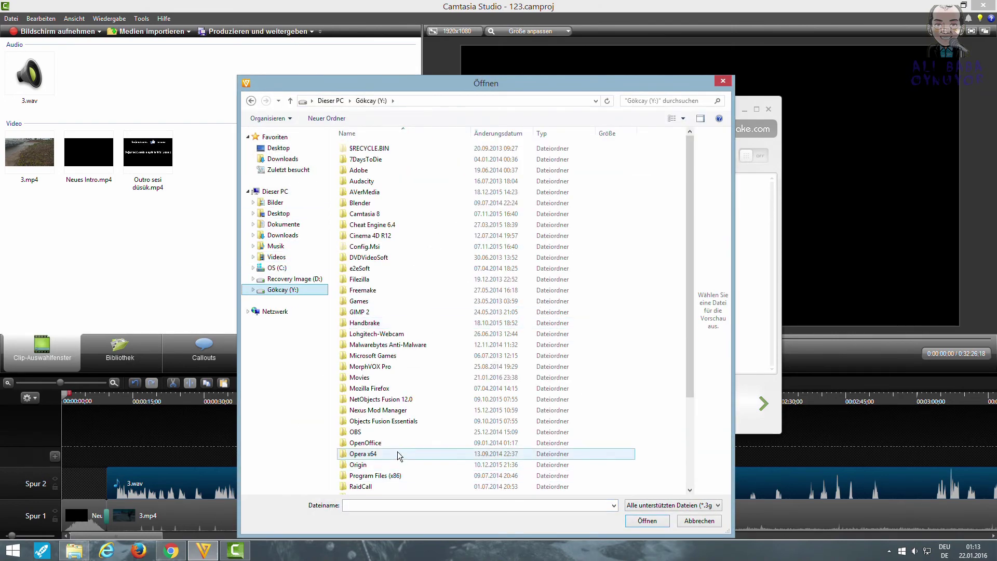
double_click(406, 377)
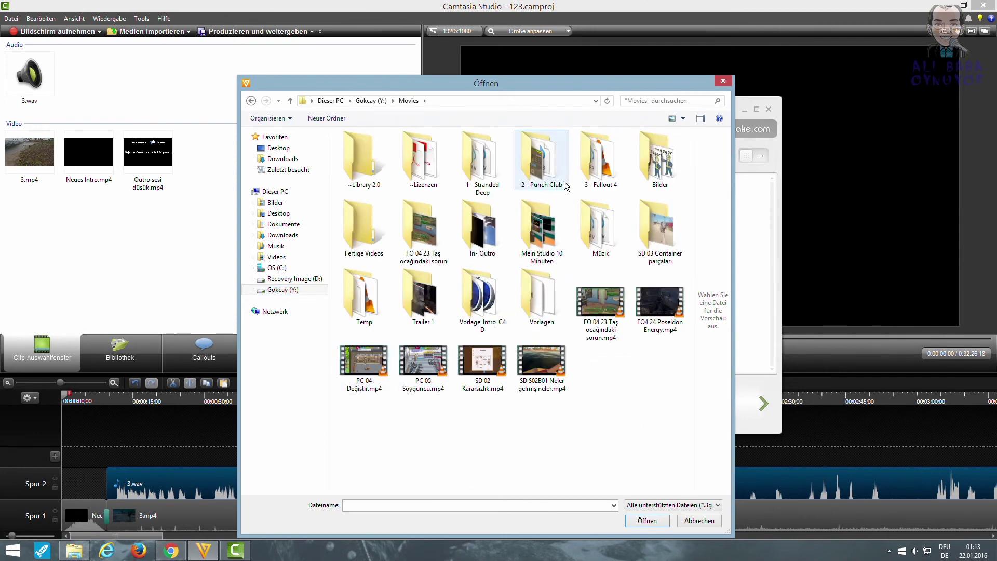
double_click(656, 242)
double_click(364, 156)
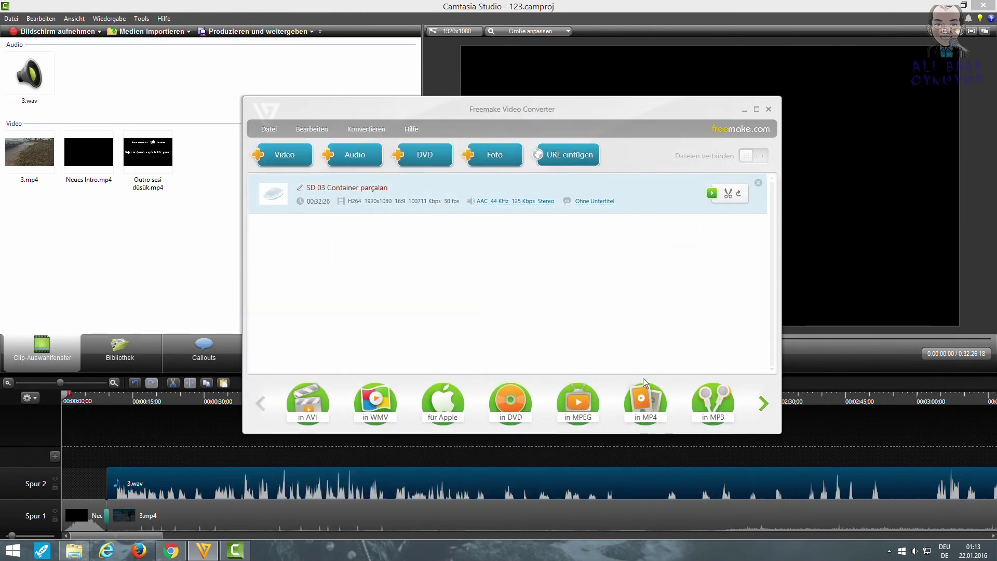
Choose MP4 as the output format and add a custom profile titled Benutzerdefiniert with H.264 video and AAC audio.
click(649, 407)
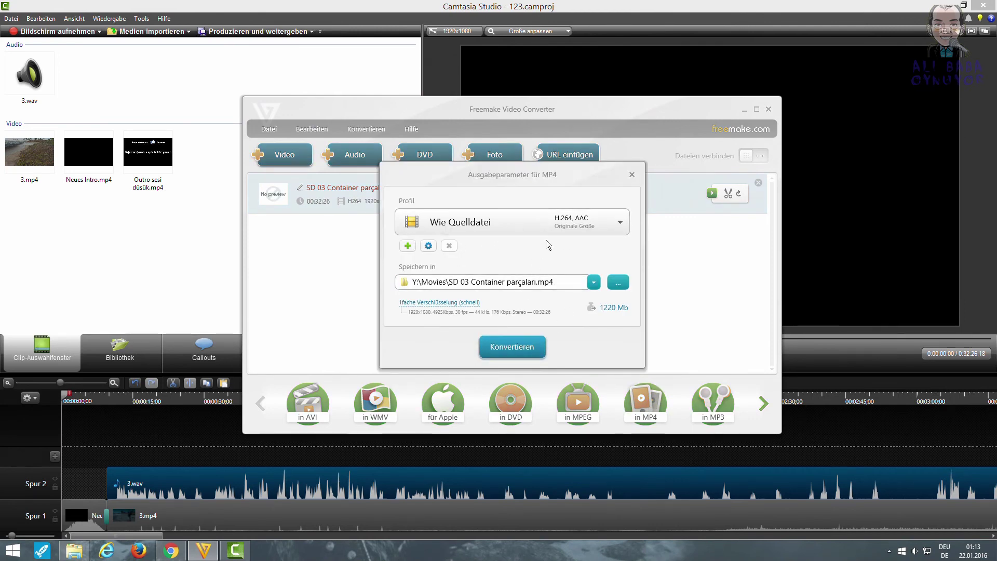
click(619, 223)
click(619, 223)
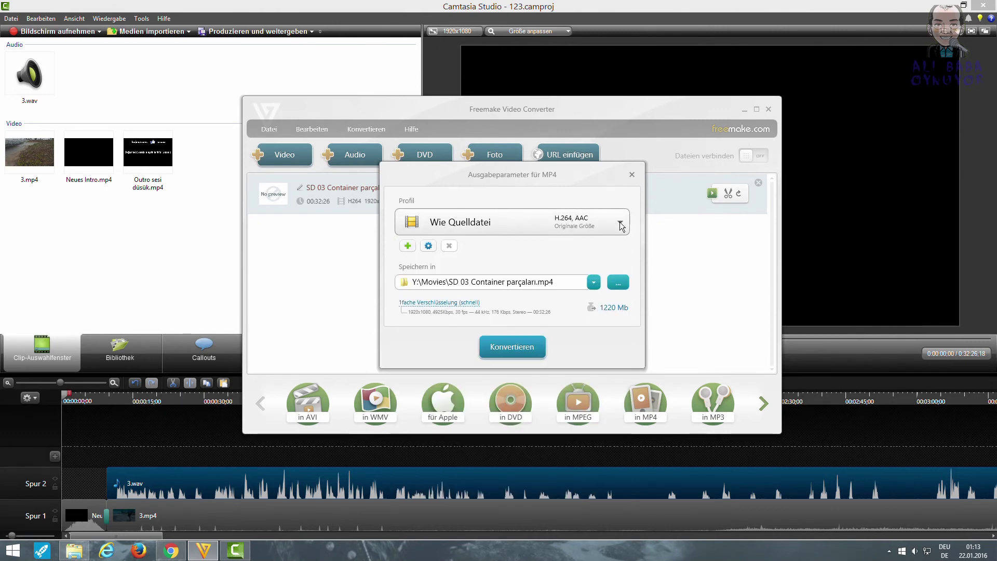
click(428, 246)
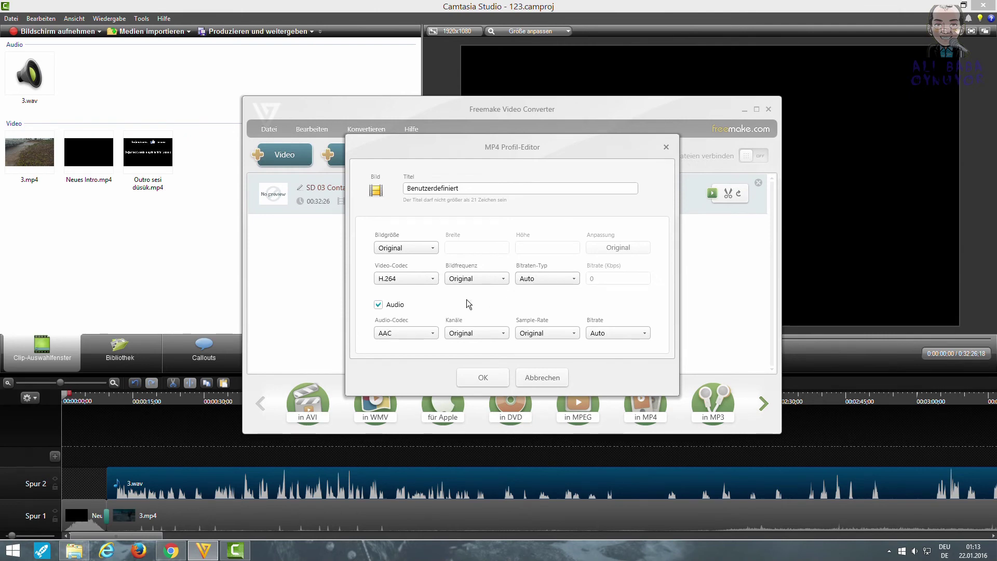
click(476, 375)
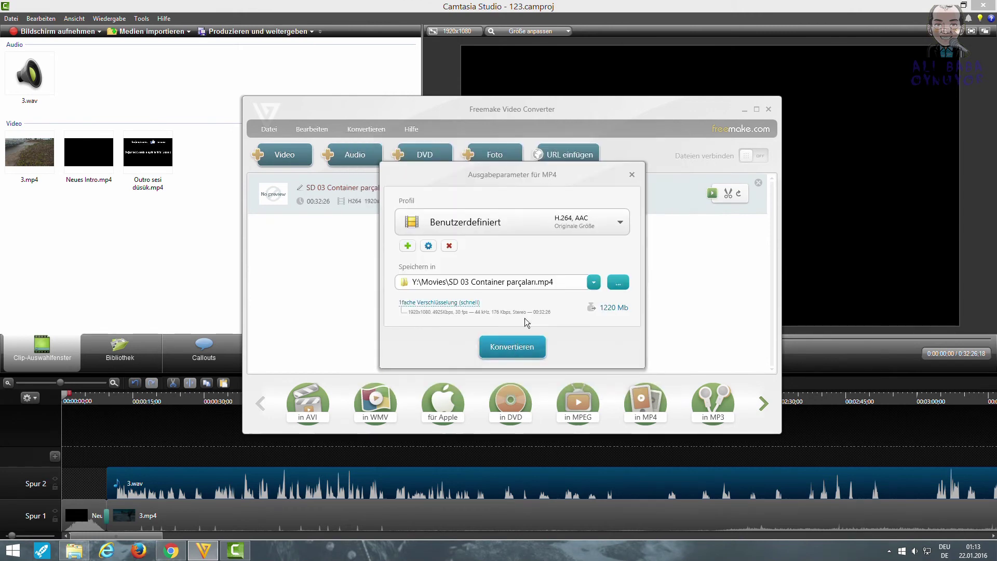
Set the output profile to Wie Quelldatei and convert the video to Y:\Movies\SD 03 Container parçaları.mp4.
click(542, 229)
click(454, 254)
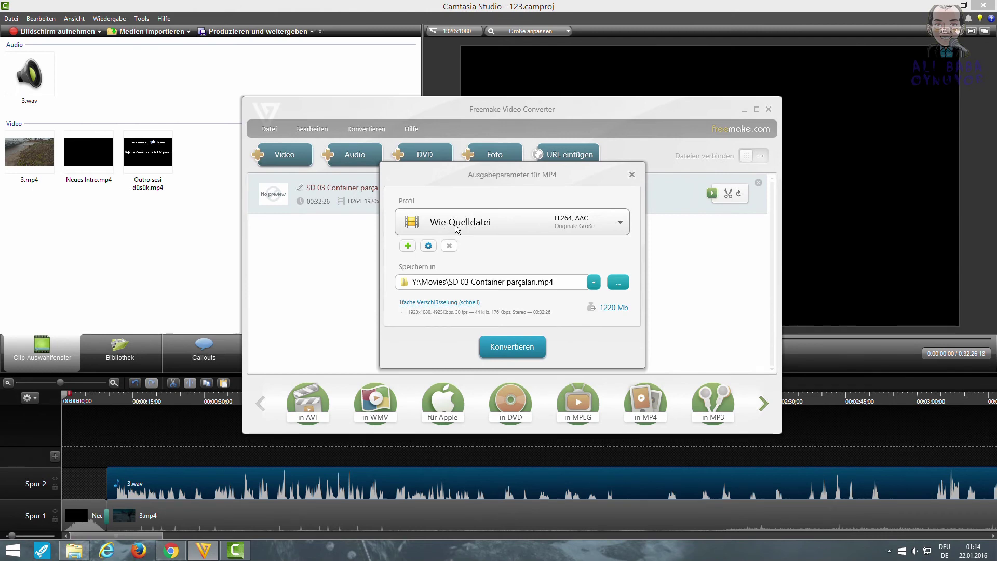
click(501, 345)
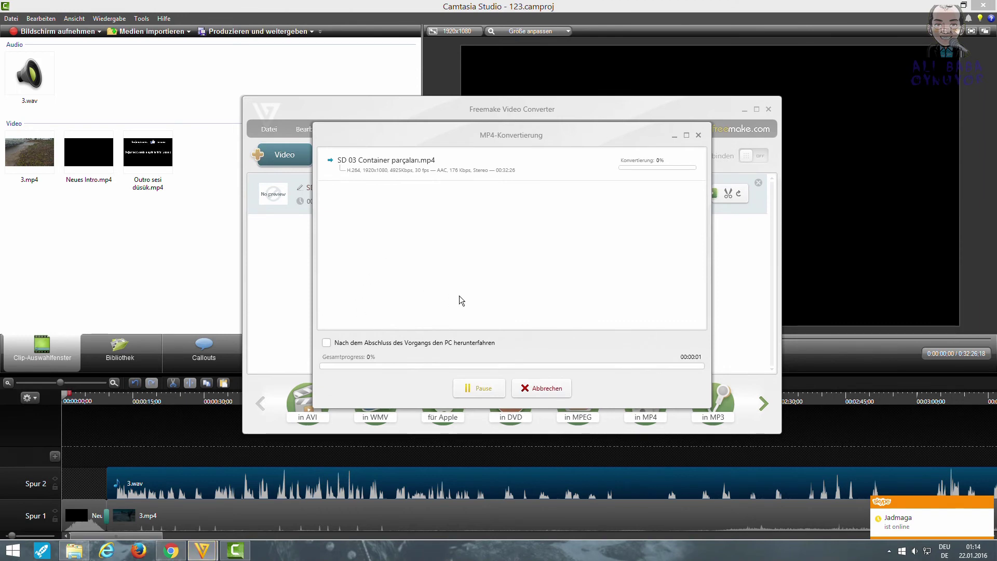
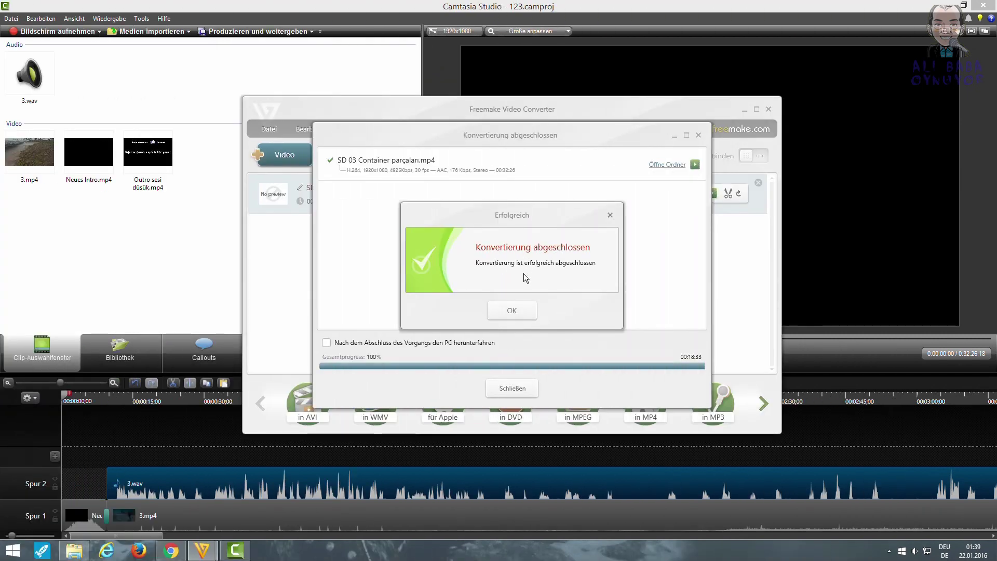
Close the finished conversion and remove SD 03 Container parçaları from the converter's file list.
click(507, 312)
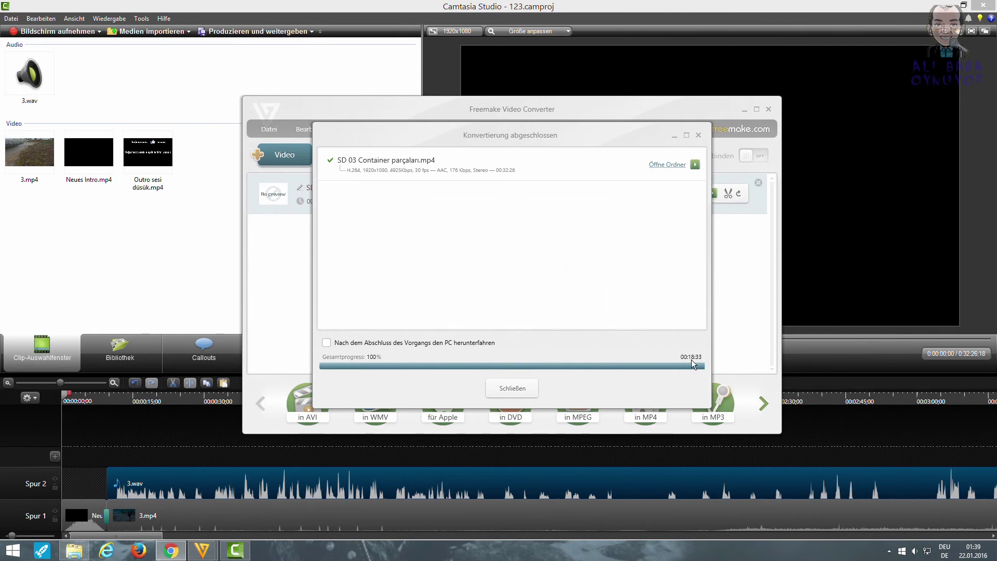
click(506, 388)
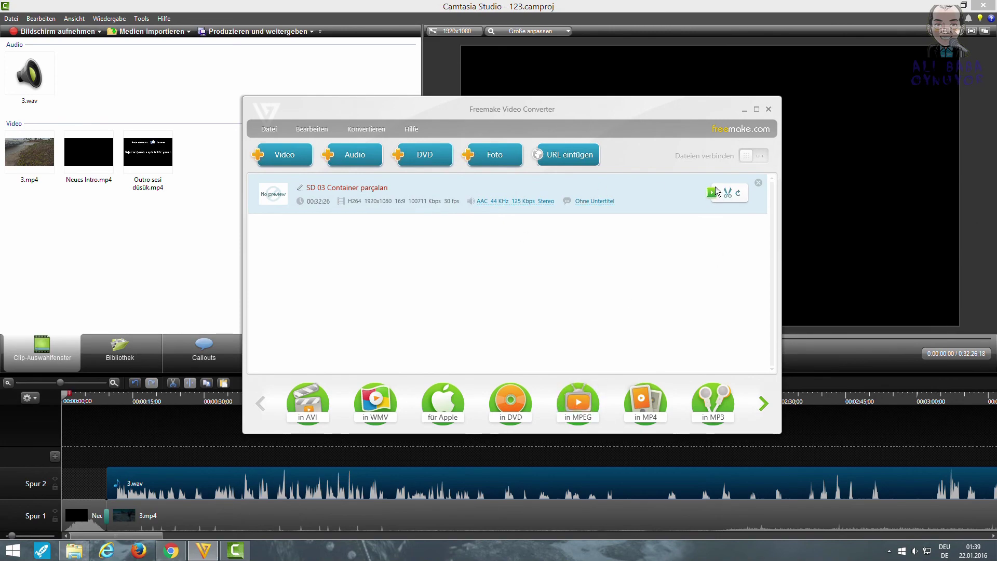
click(759, 183)
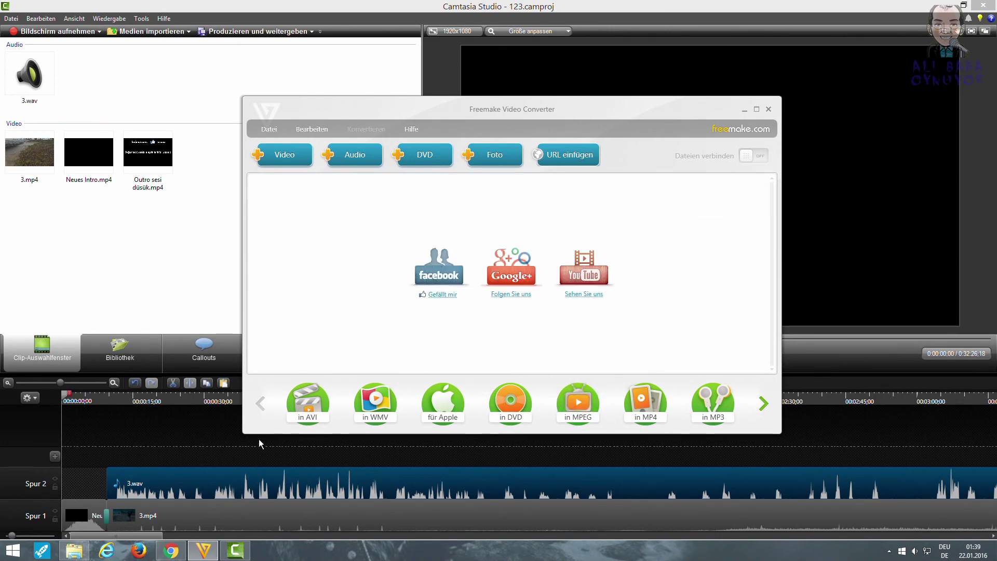
Look up the size and length of the original 3.mp4 in the 1 - Stranded Deep folder under Movies.
click(74, 550)
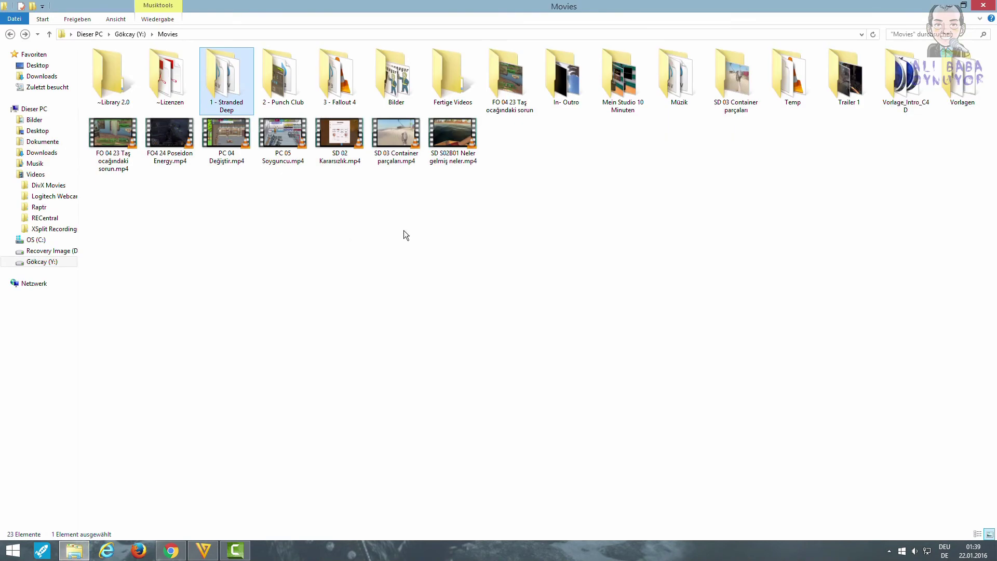
double_click(232, 79)
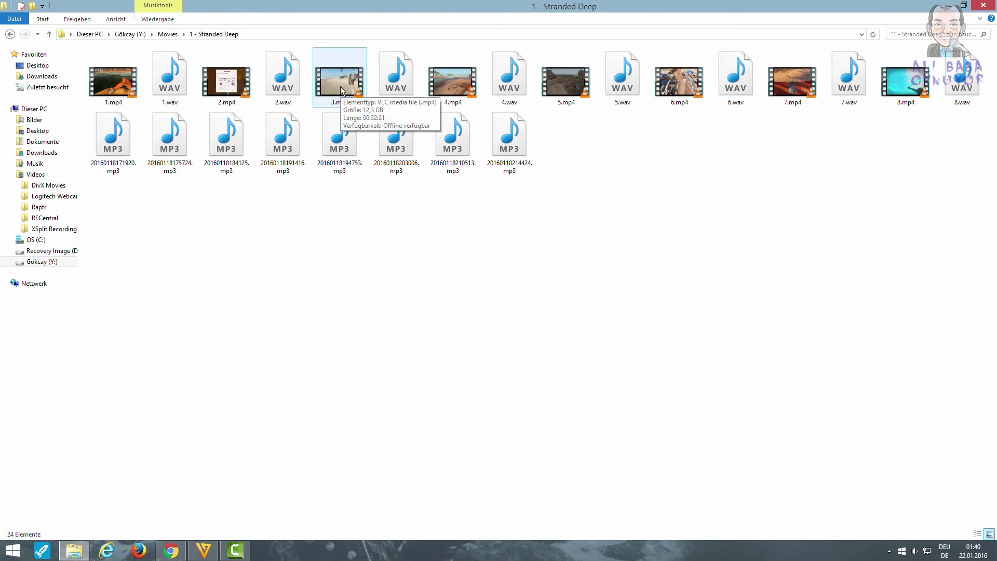
Check the size of the SD 03 Container parçaları folder in Movies and close Freemake Video Converter.
click(12, 35)
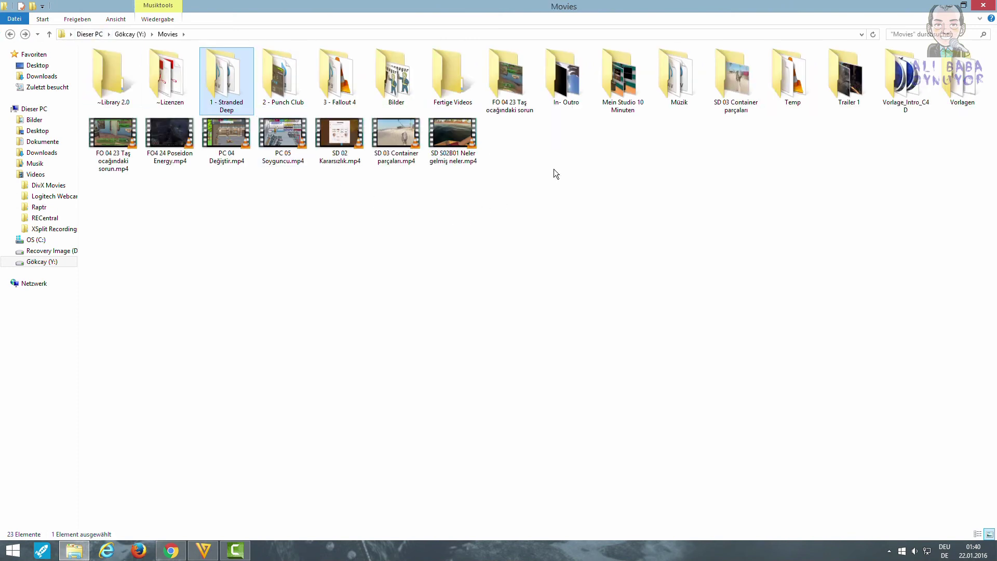
mouse_move(736, 87)
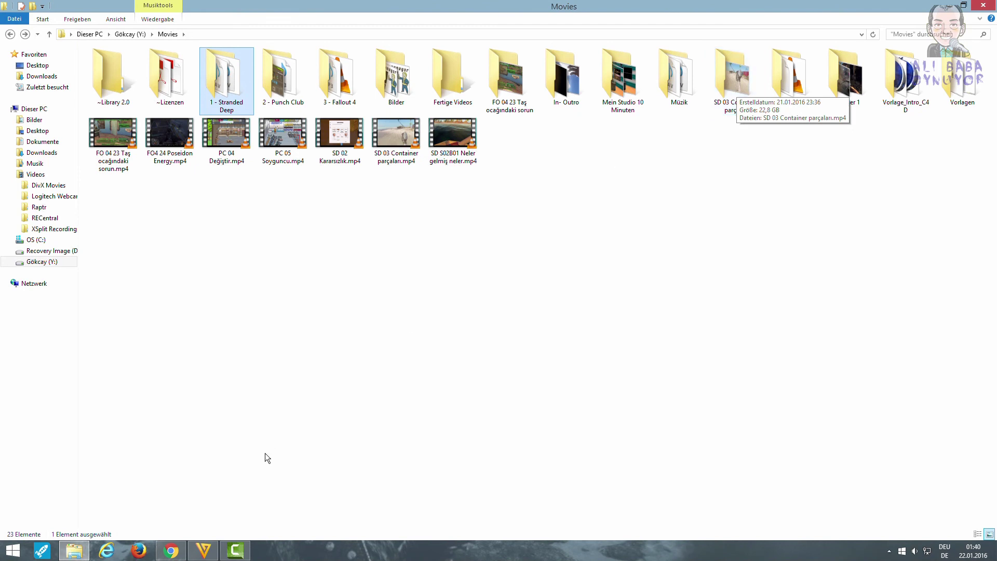
click(205, 555)
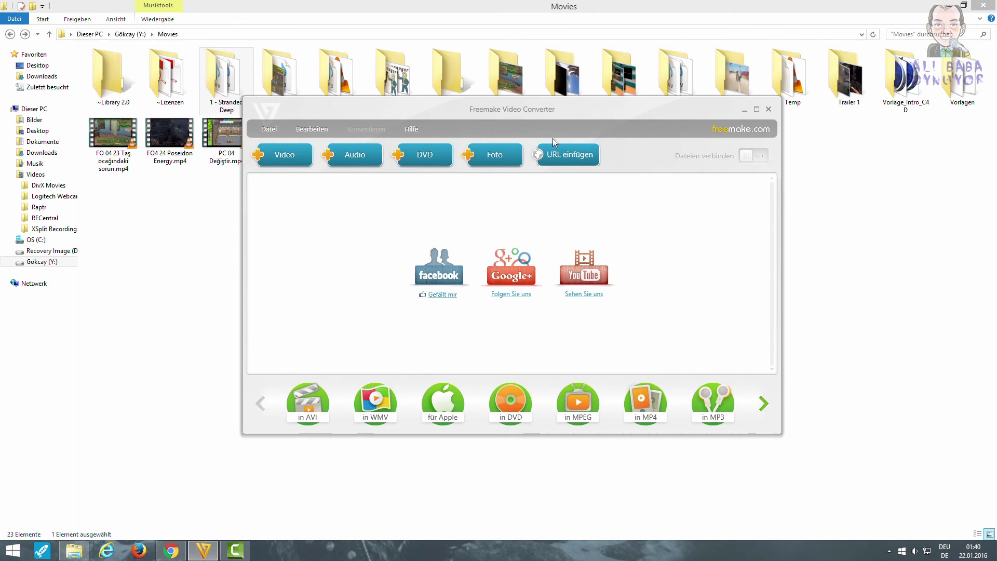
click(768, 110)
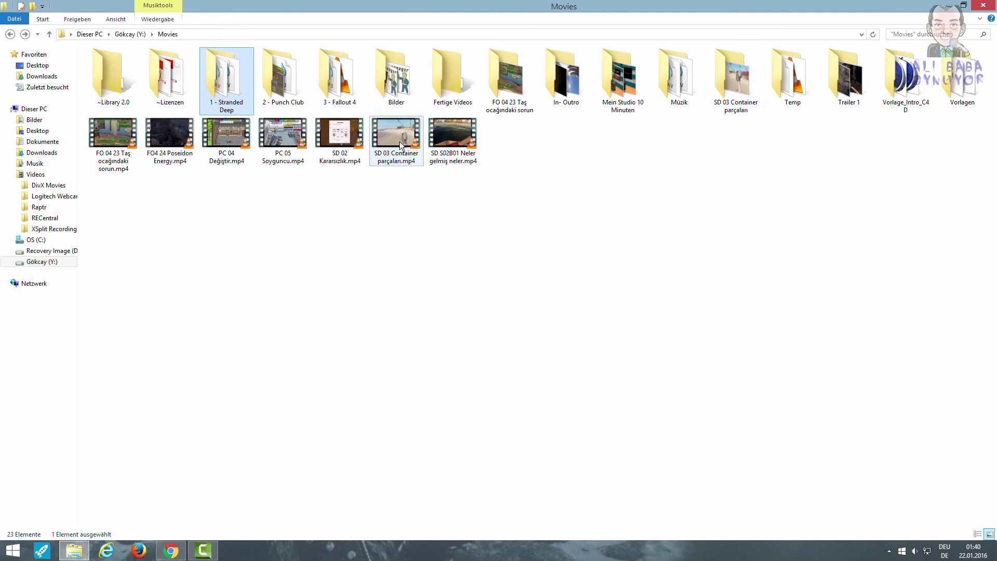
mouse_move(400, 145)
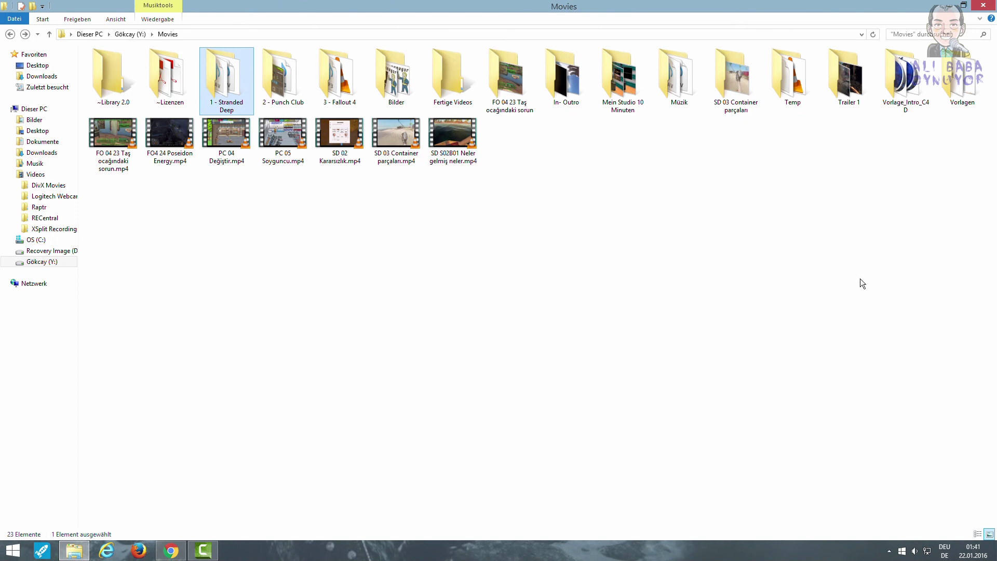
Switch to Camtasia Studio, deselect the 3.wav clip and inspect its waveform on the Spur 2 track.
click(203, 550)
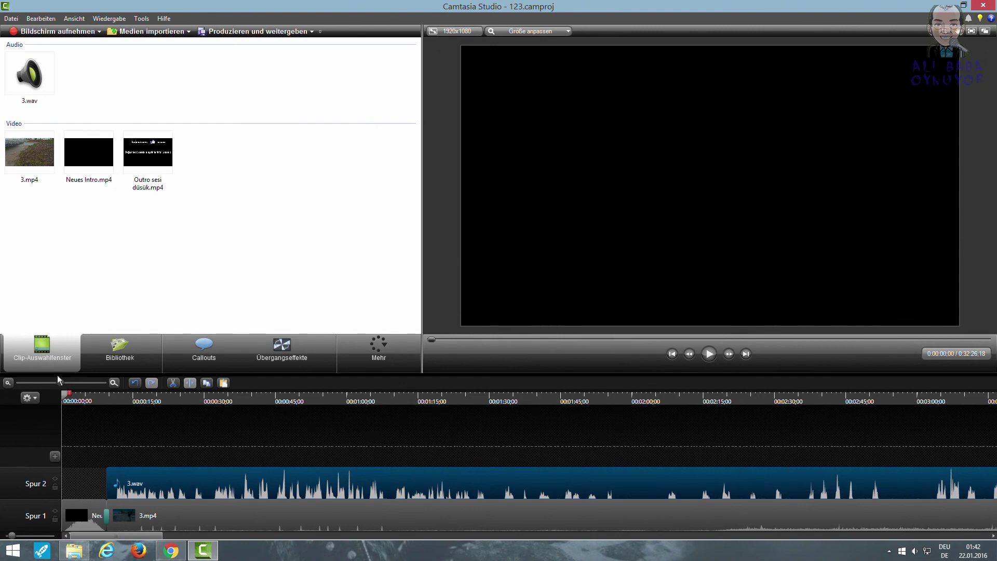
drag(60, 382, 63, 382)
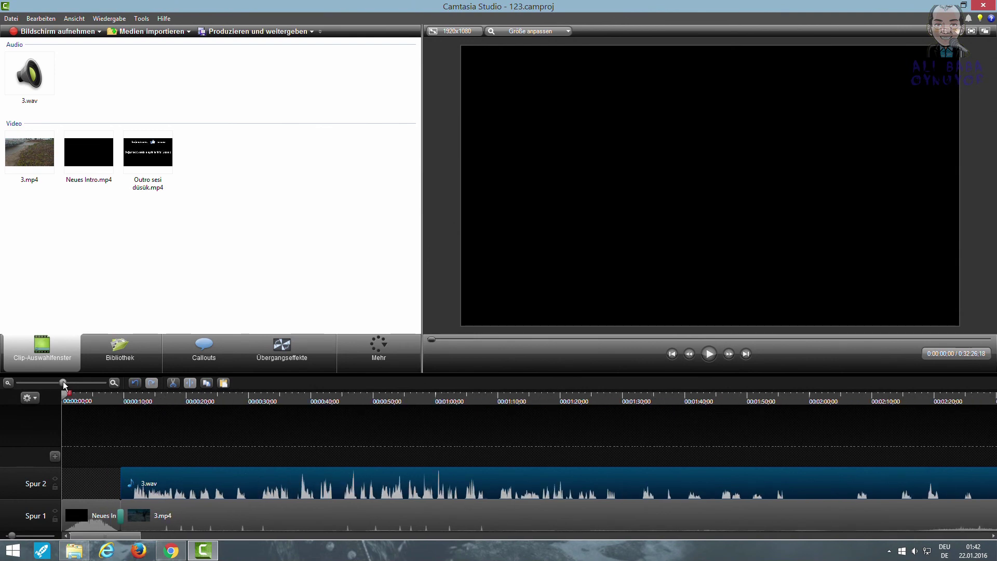
click(411, 435)
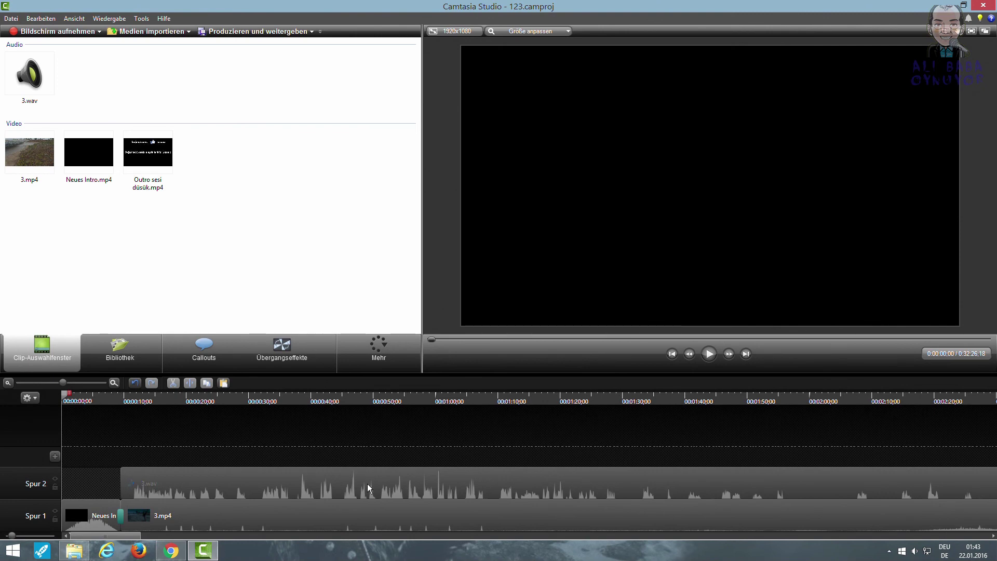
mouse_move(378, 501)
Switch to the YouTube video manager in Chrome and review the scheduled publication times of Punch Club Bölüm #04 and Fallout 4 Bölüm #23.
mouse_move(169, 557)
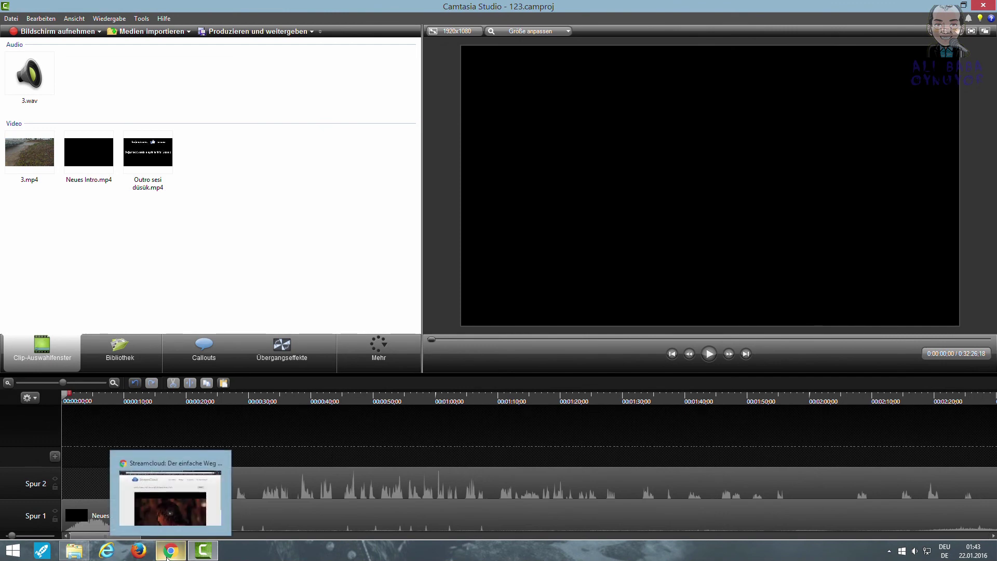
click(168, 556)
click(50, 7)
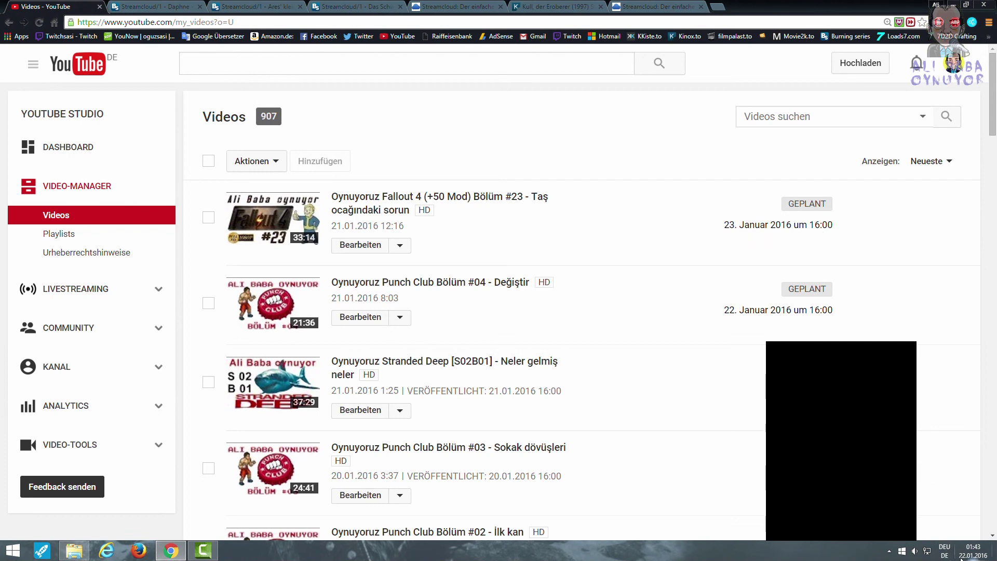
mouse_move(958, 558)
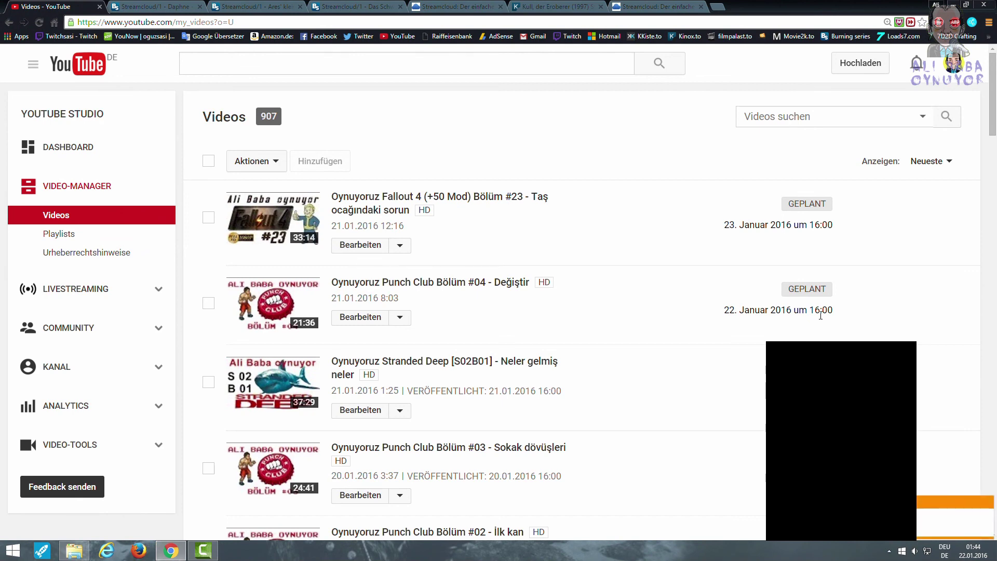
drag(808, 310, 844, 311)
click(560, 225)
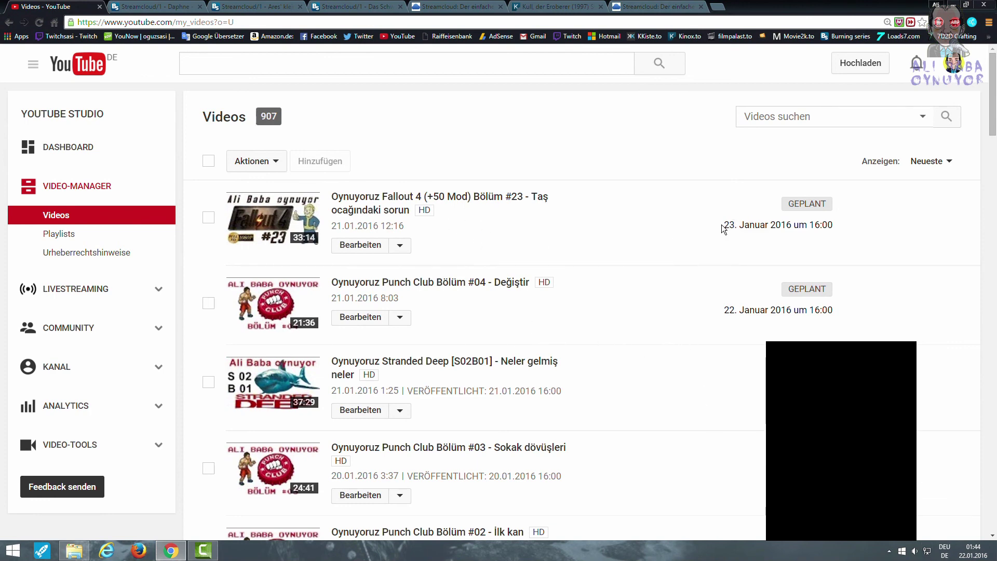
drag(723, 228, 843, 221)
click(848, 334)
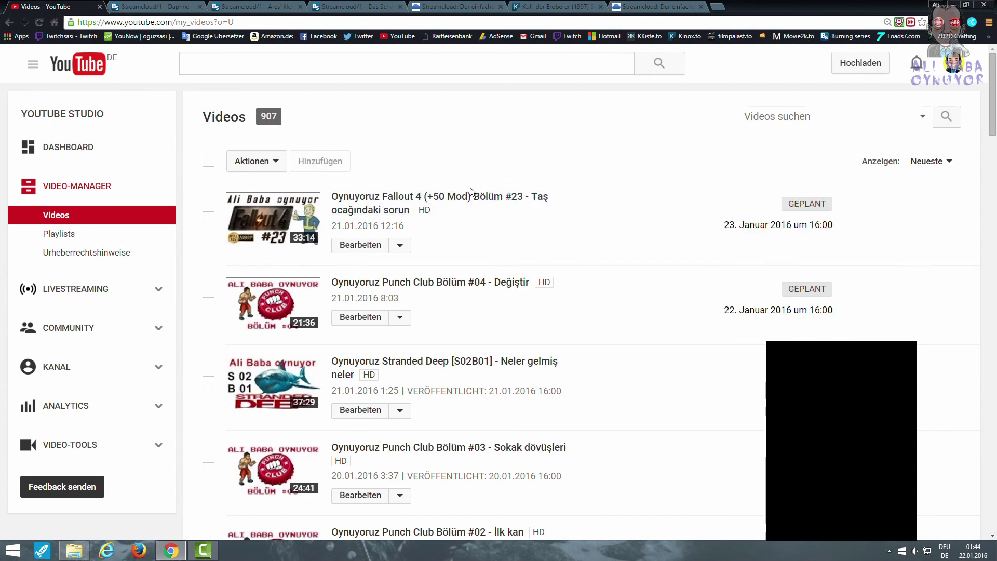